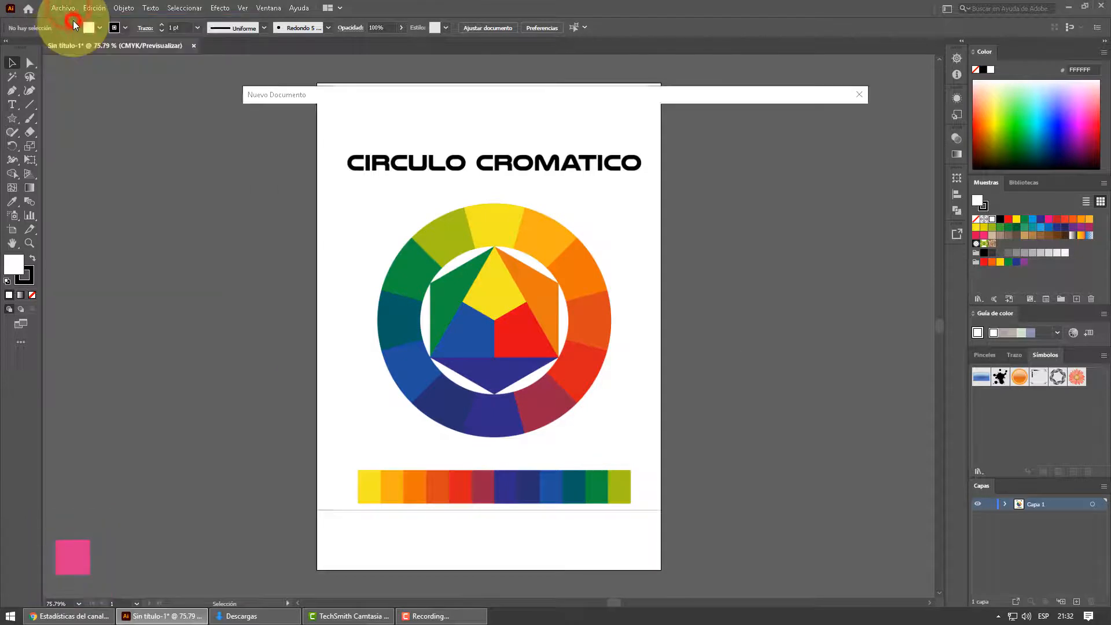
# - Create a new portrait A4 document, 210 × 297 mm, in RGB color with 300 ppi raster effects
pyautogui.click(299, 211)
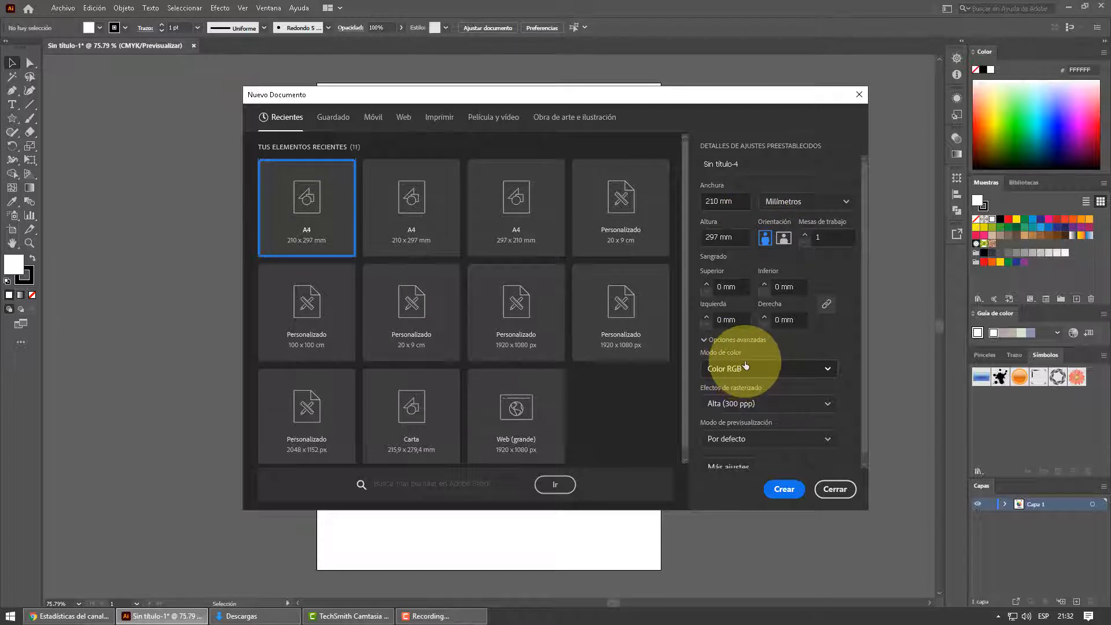
pyautogui.click(786, 490)
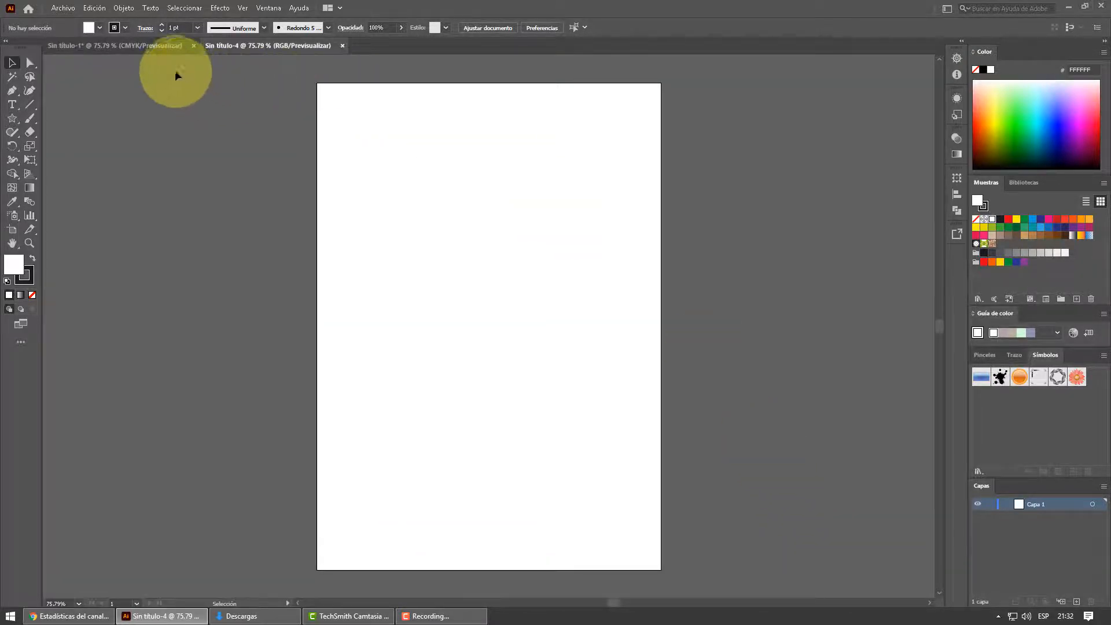
pyautogui.click(161, 48)
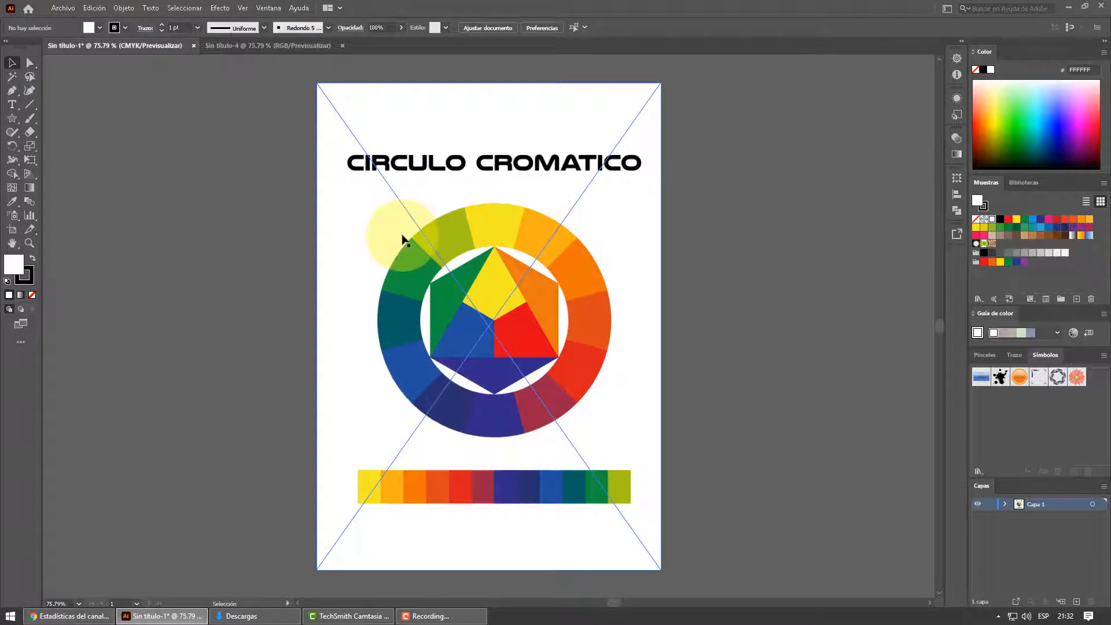
pyautogui.click(234, 48)
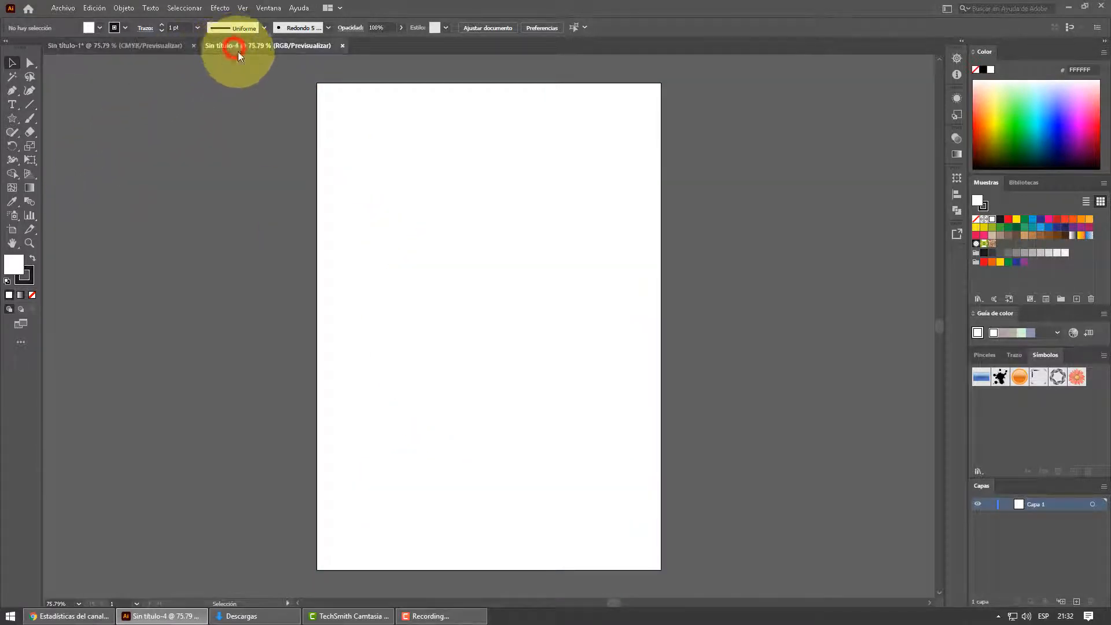
# - Draw a circle about 160.5 mm in diameter with the Ellipse tool and fill it with the orange swatch
pyautogui.click(13, 119)
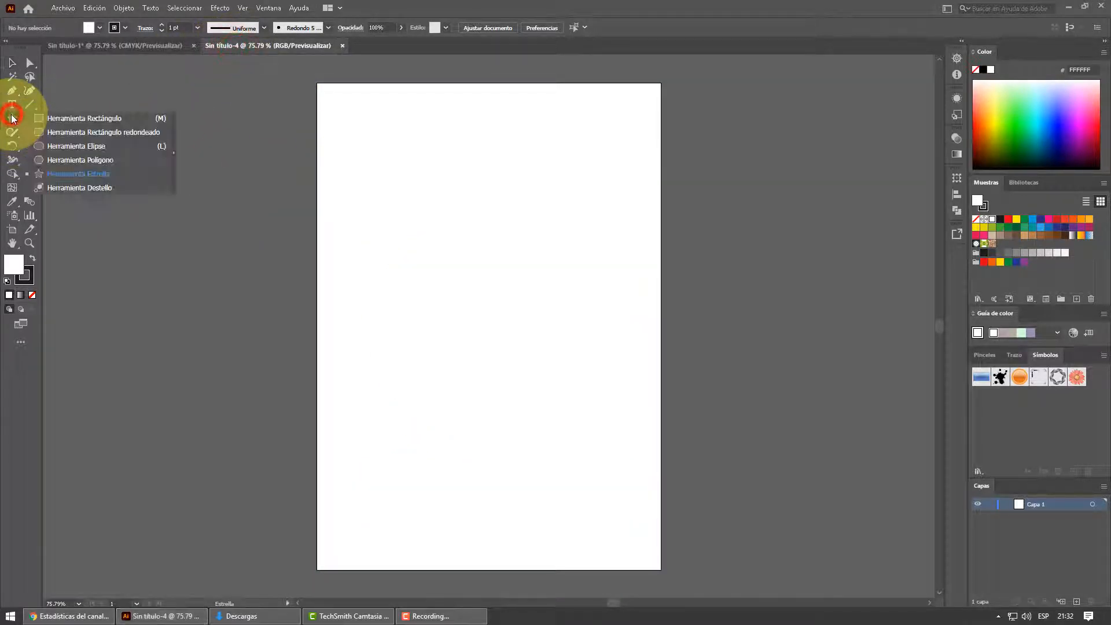
pyautogui.click(64, 145)
pyautogui.moveTo(411, 243); pyautogui.dragTo(571, 506)
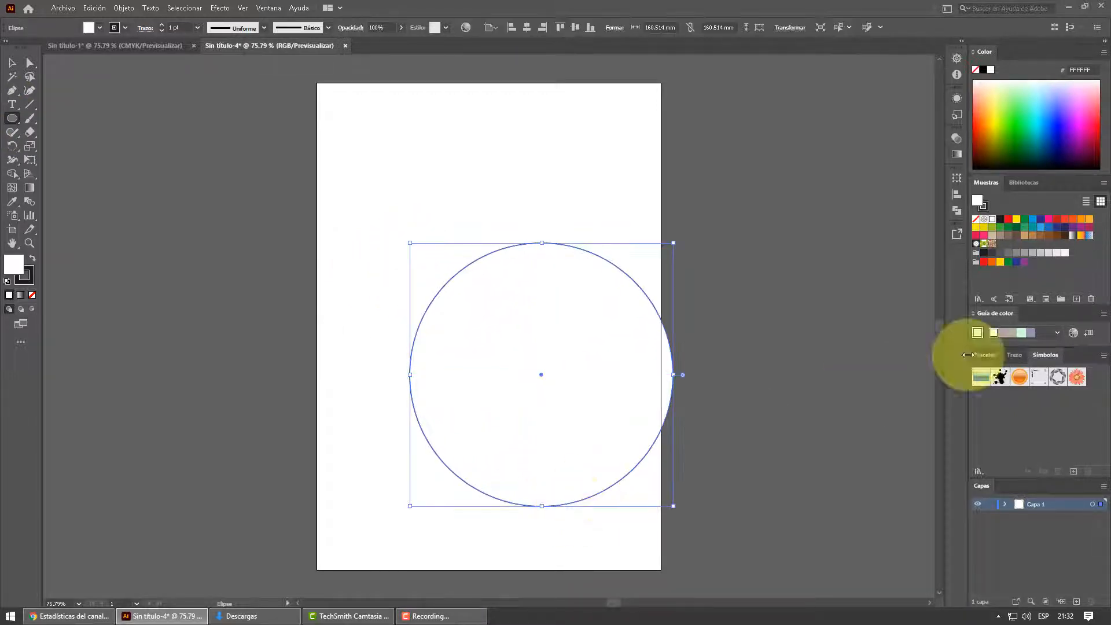
pyautogui.click(1089, 221)
# - Center the orange circle horizontally and vertically on the artboard
pyautogui.click(12, 63)
pyautogui.moveTo(591, 331); pyautogui.dragTo(549, 294)
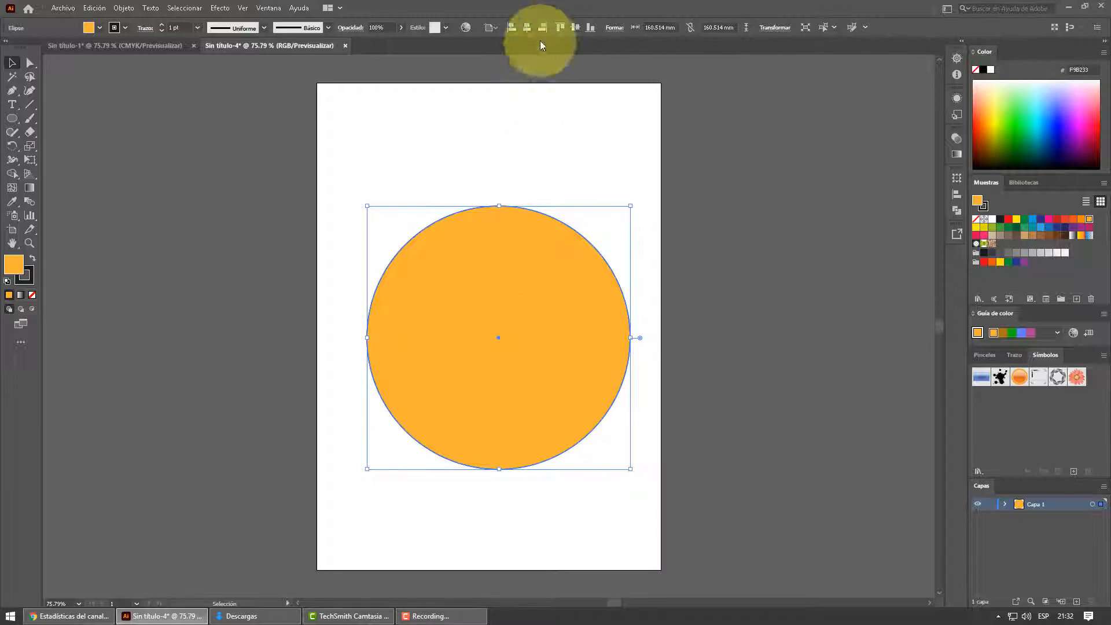
pyautogui.click(527, 28)
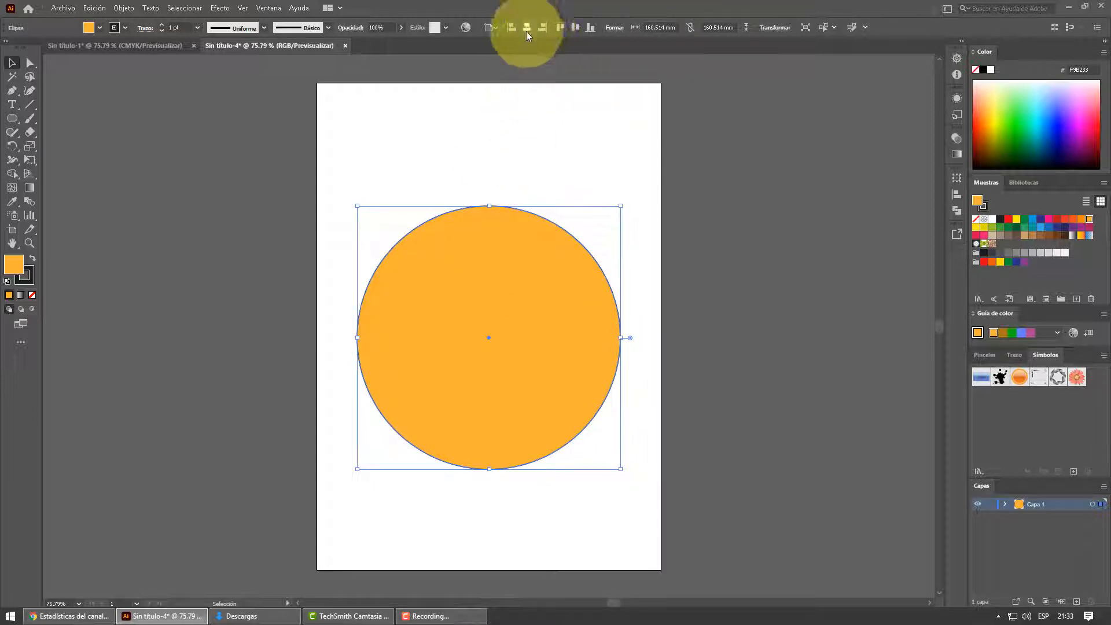
pyautogui.click(576, 28)
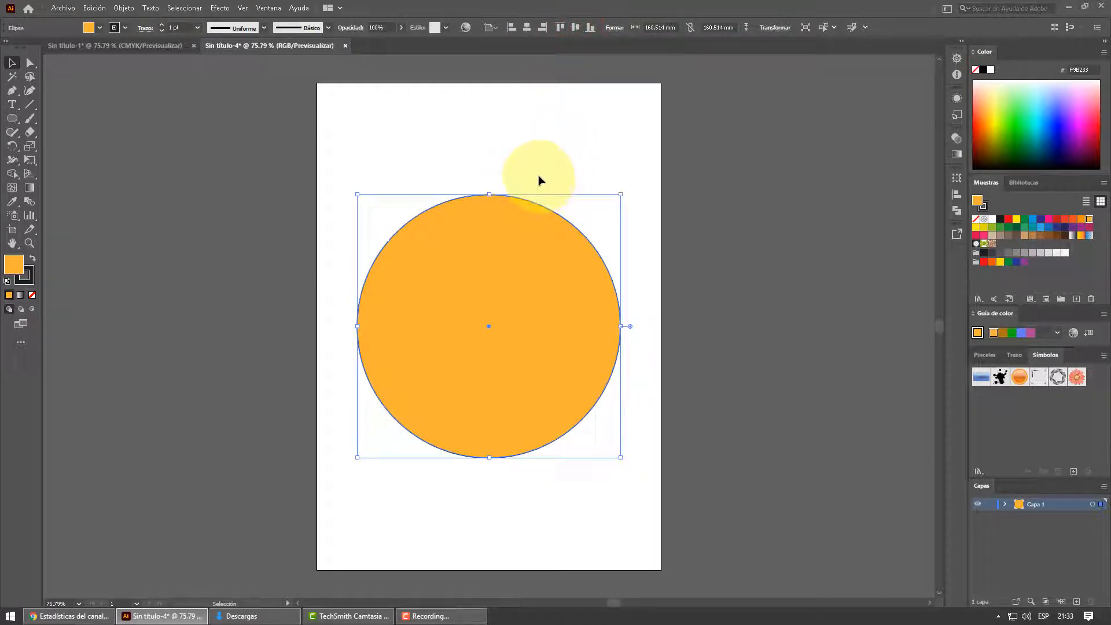
pyautogui.click(615, 177)
# - Duplicate the orange circle in place and shrink the copy around its center to about 105 mm in diameter
pyautogui.click(538, 257)
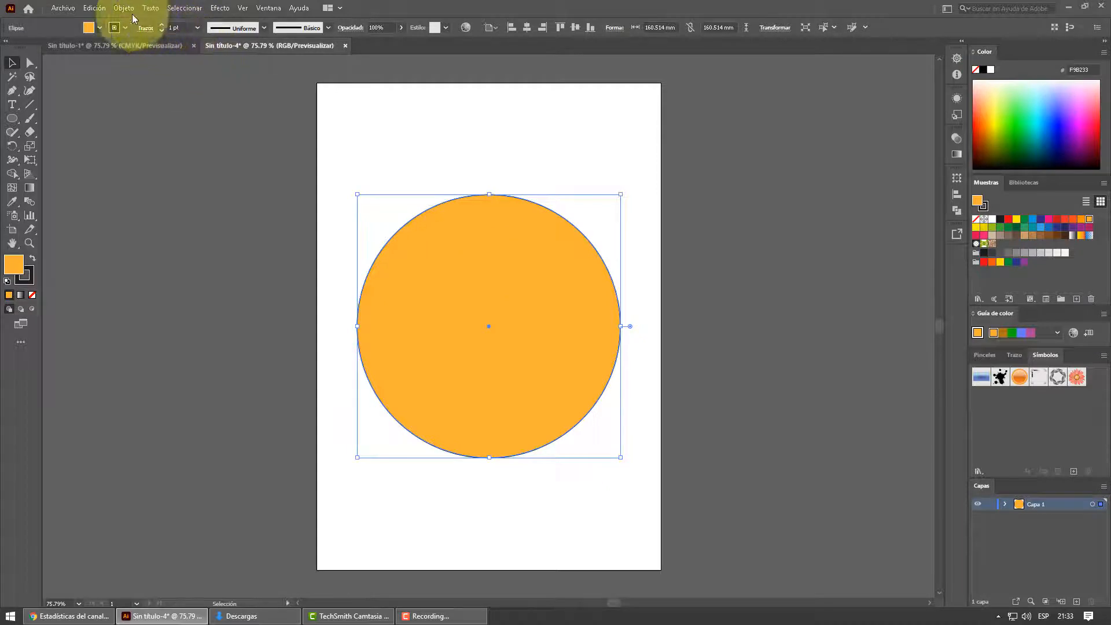
pyautogui.press('a')
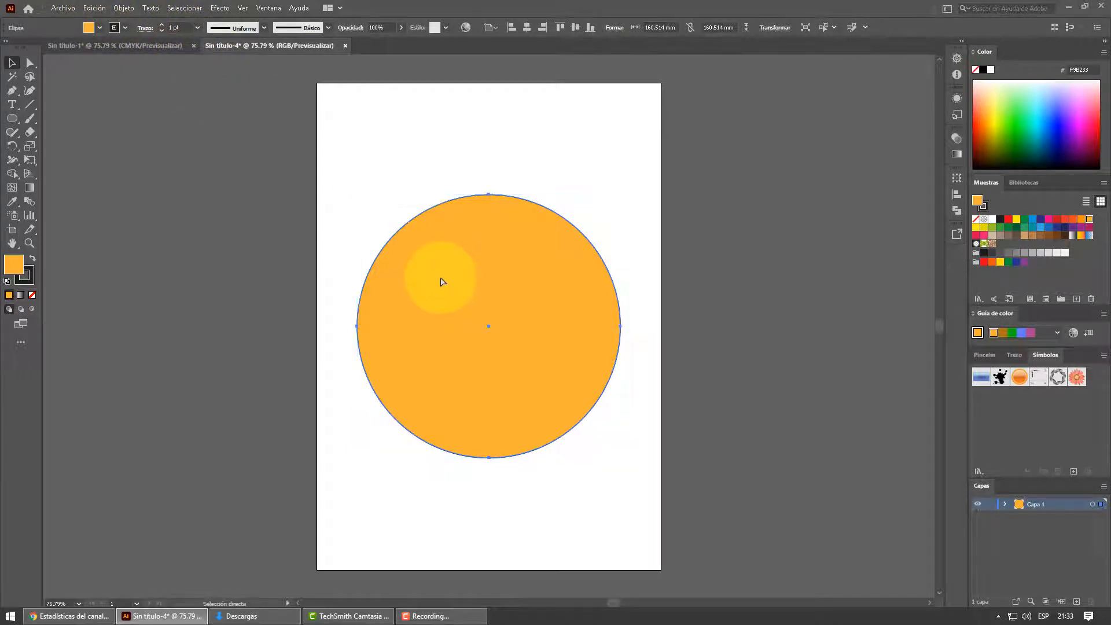
pyautogui.press('v')
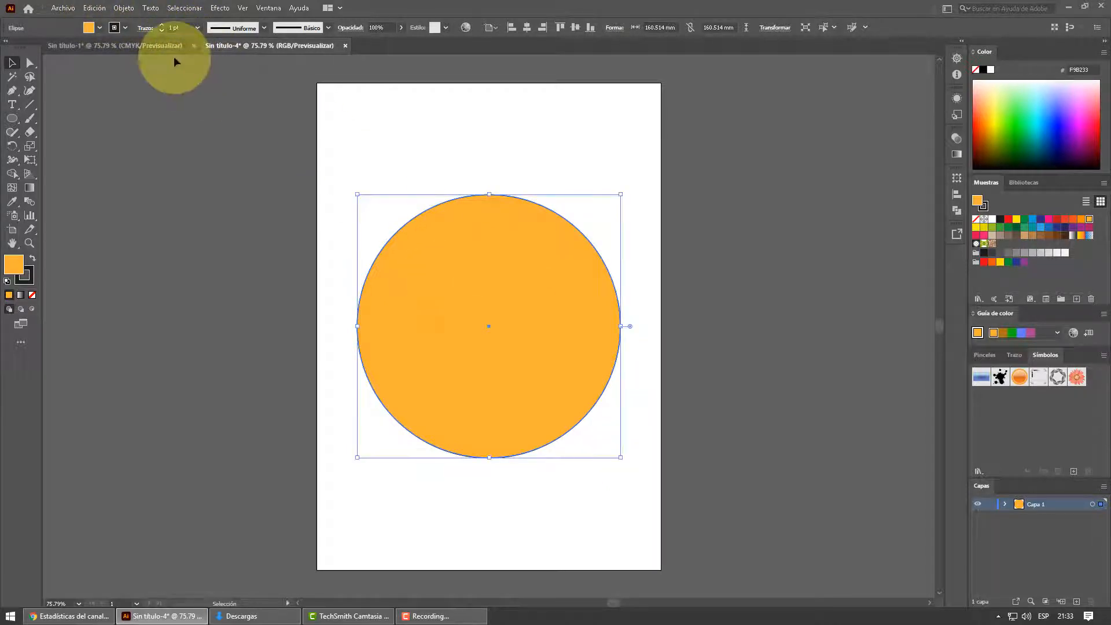
pyautogui.click(94, 8)
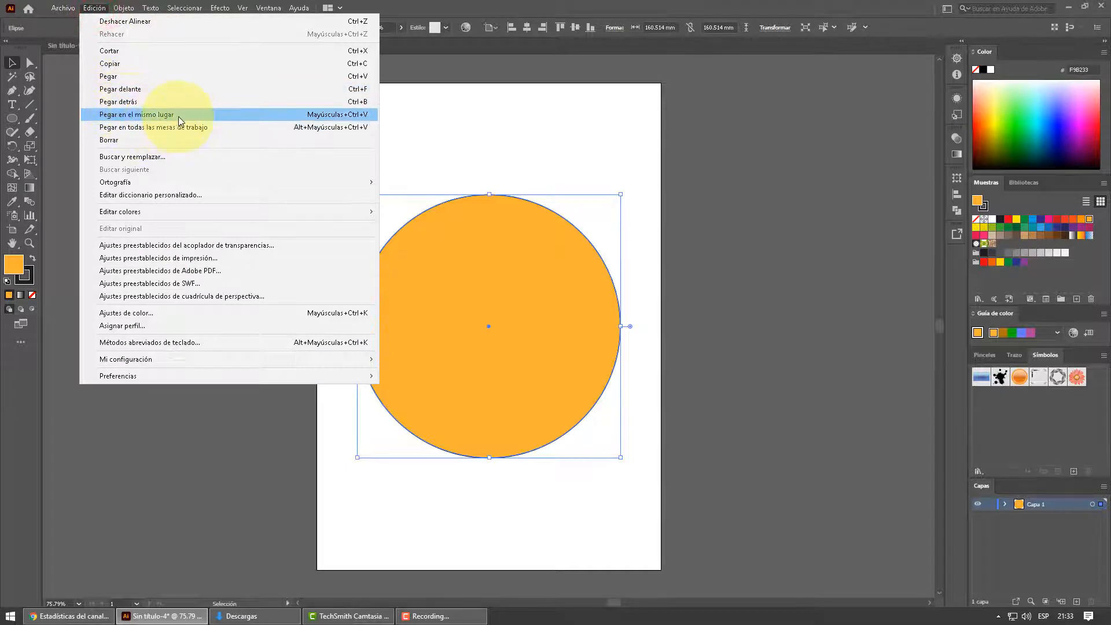
pyautogui.click(228, 116)
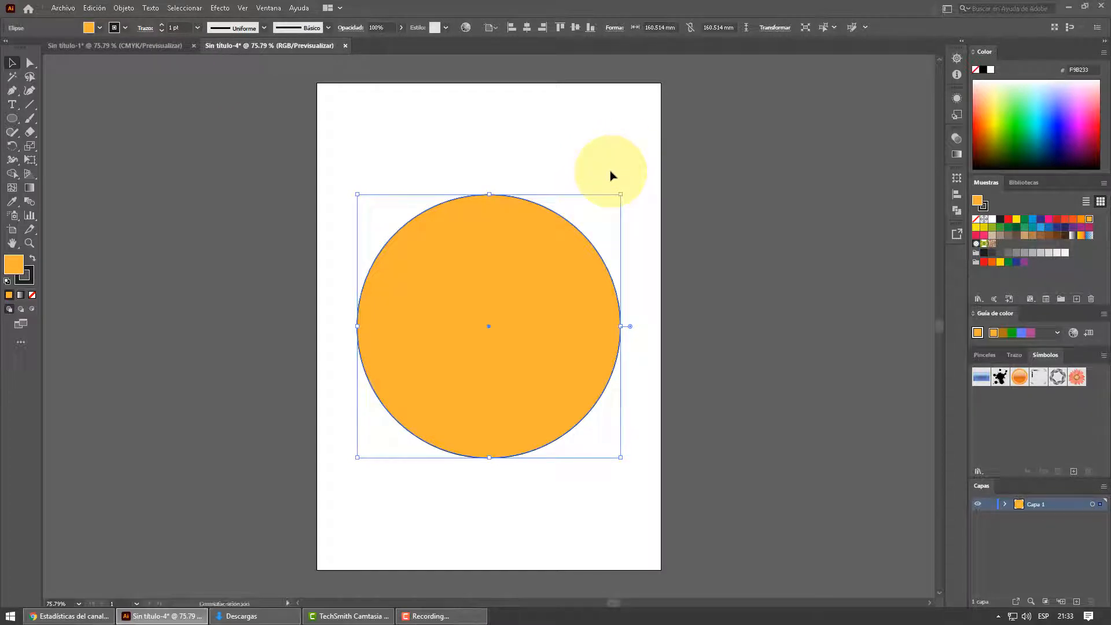
pyautogui.moveTo(621, 194); pyautogui.dragTo(576, 237)
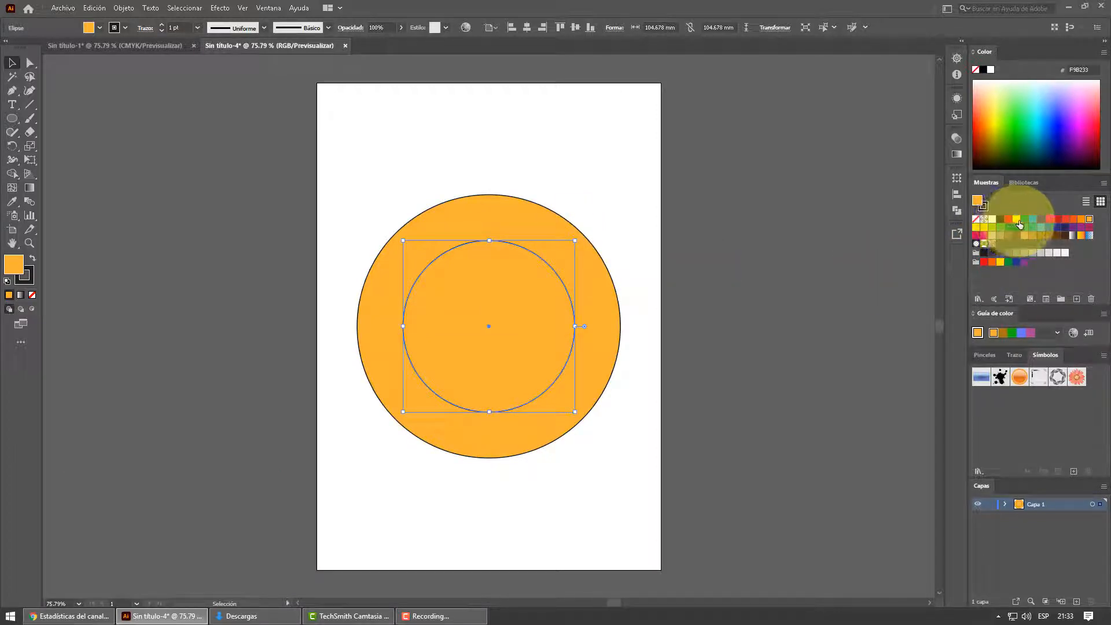
# - Fill the inner circle with light green 5EFF66 and align the vertical centers of both circles
pyautogui.click(1016, 106)
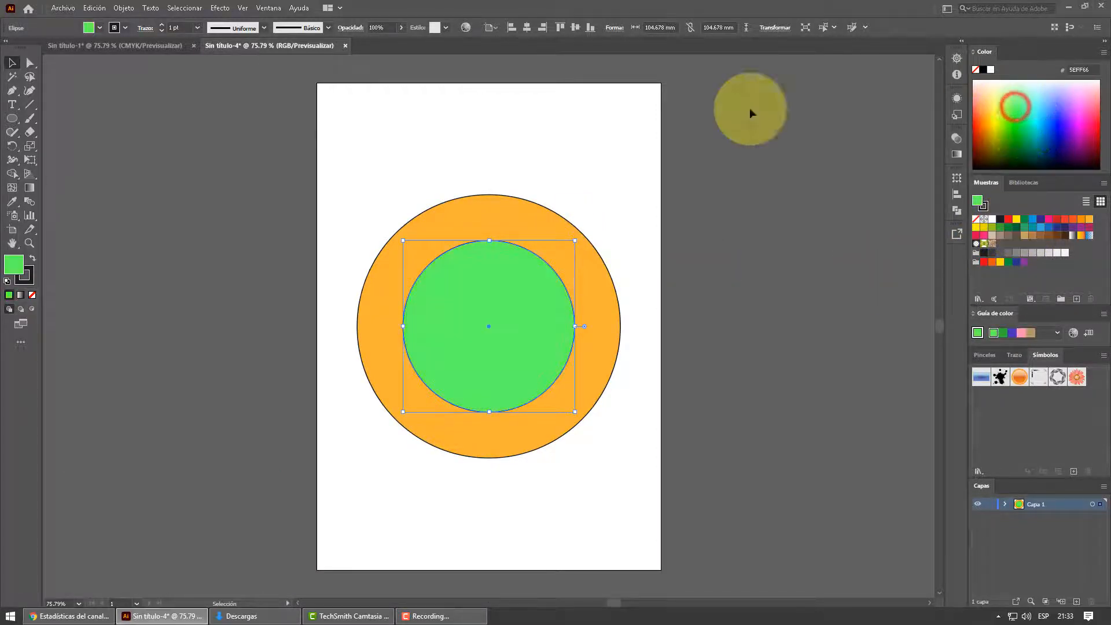
pyautogui.click(136, 103)
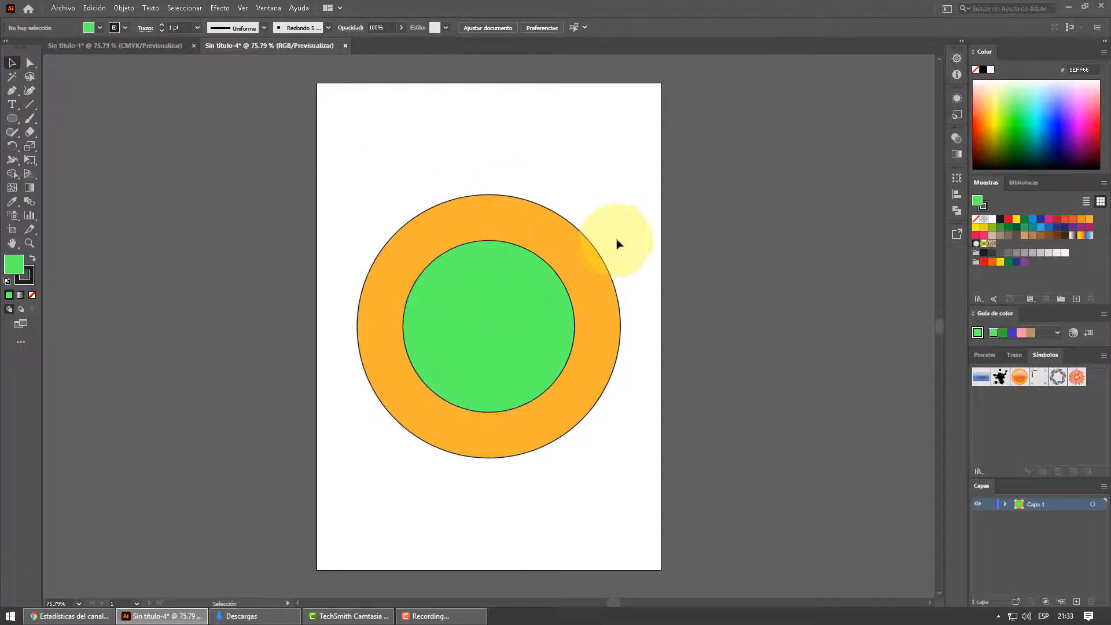
pyautogui.moveTo(415, 168); pyautogui.dragTo(632, 488)
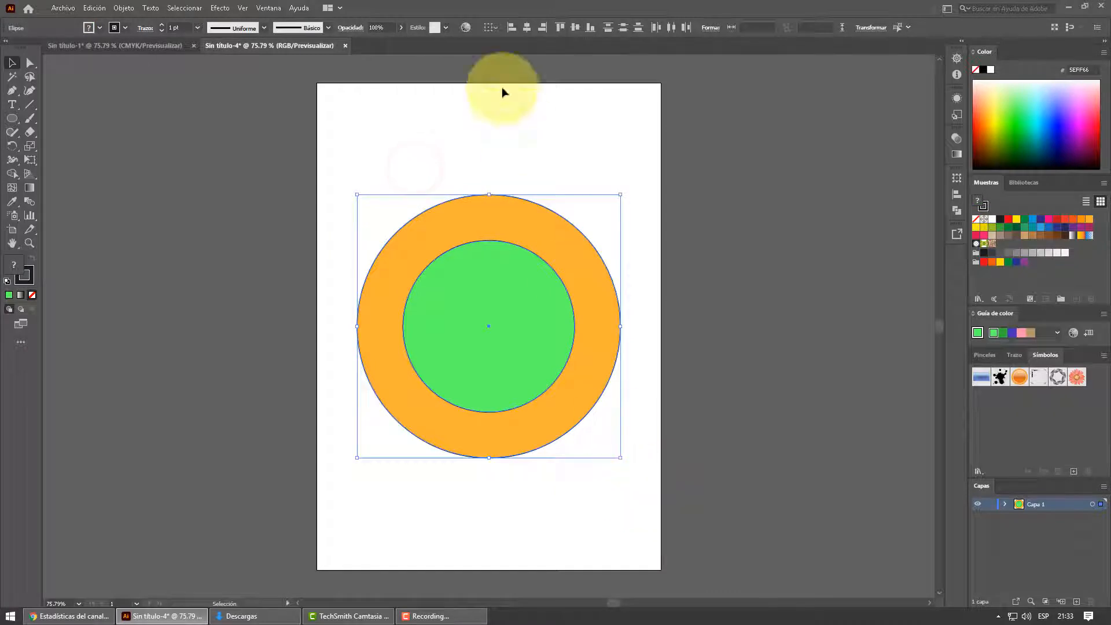
pyautogui.click(576, 27)
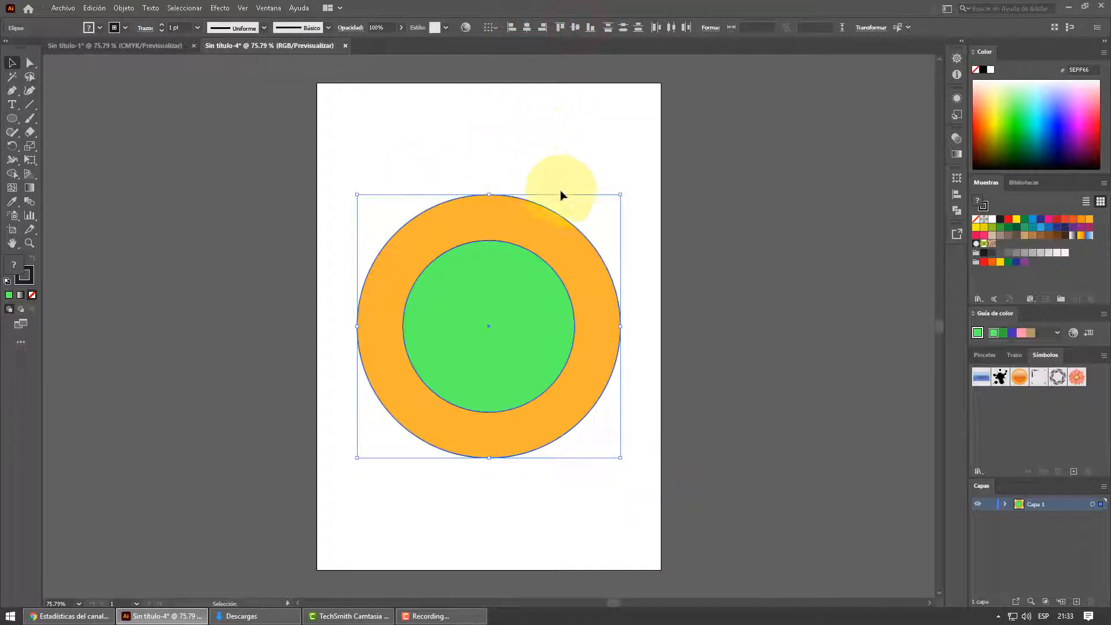
pyautogui.click(648, 233)
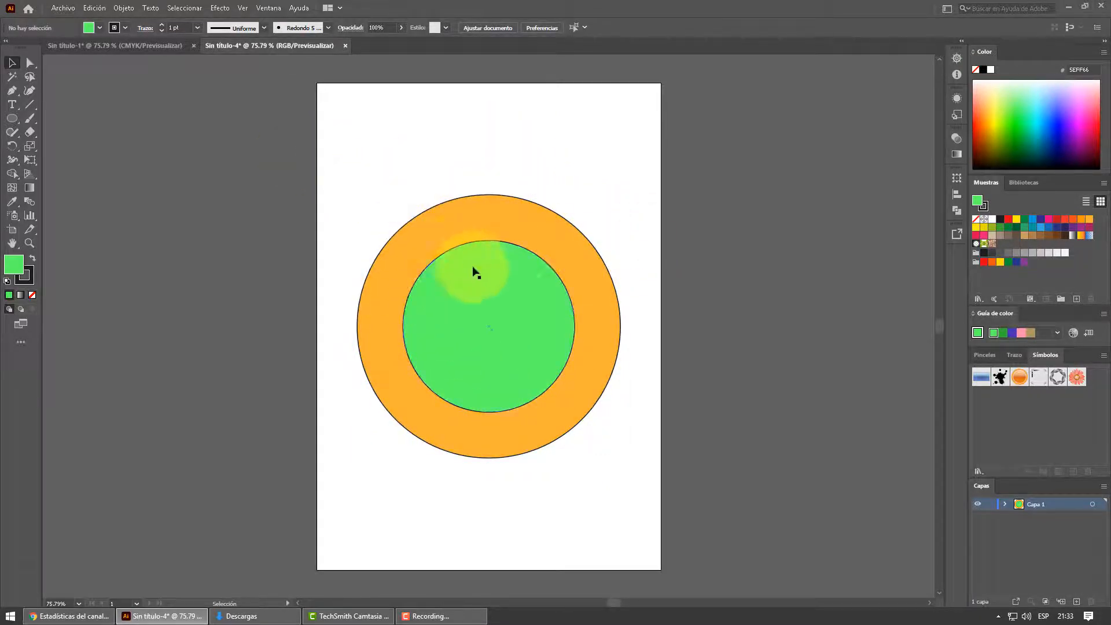
# - Draw a vertical line about 188 mm long through the shared center, extending past the outer circle at both ends
pyautogui.moveTo(421, 147); pyautogui.dragTo(559, 535)
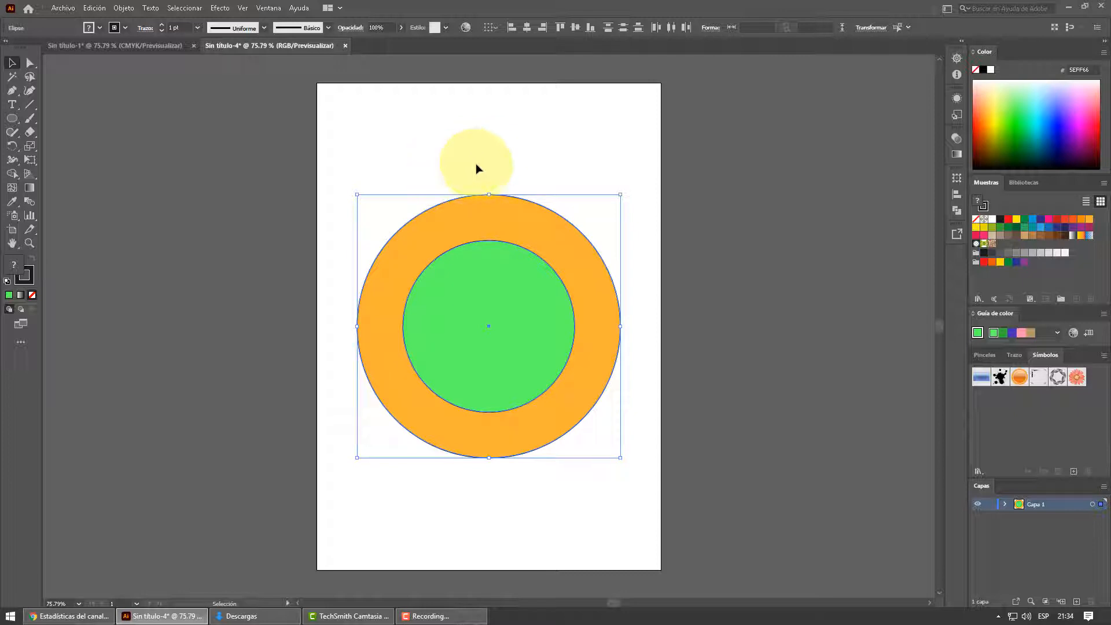
pyautogui.click(29, 104)
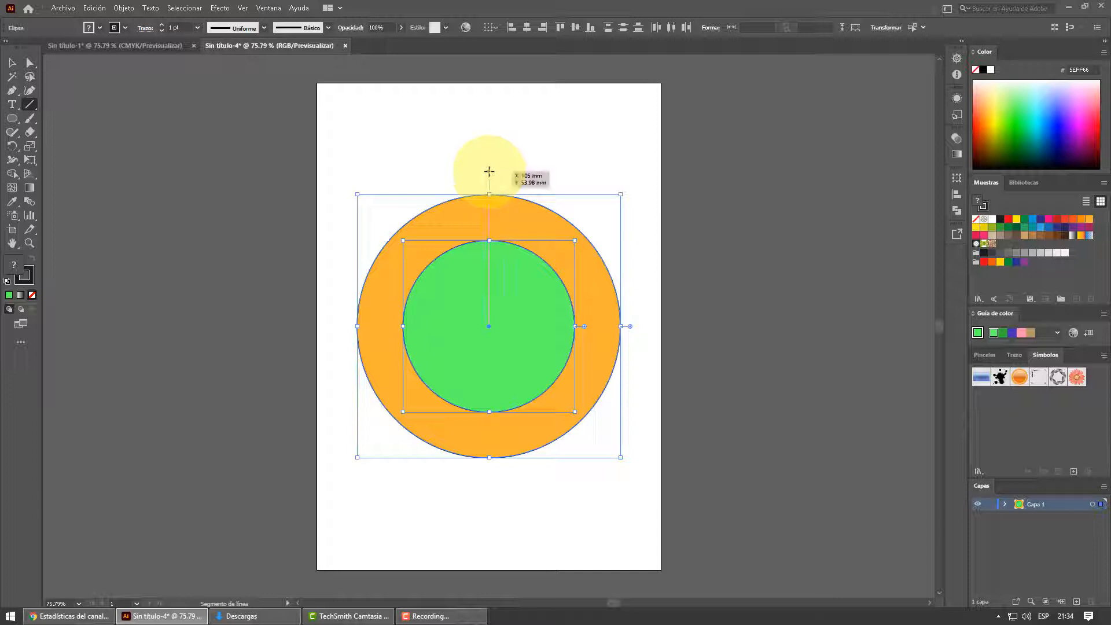
pyautogui.moveTo(489, 171); pyautogui.dragTo(491, 480)
pyautogui.click(12, 63)
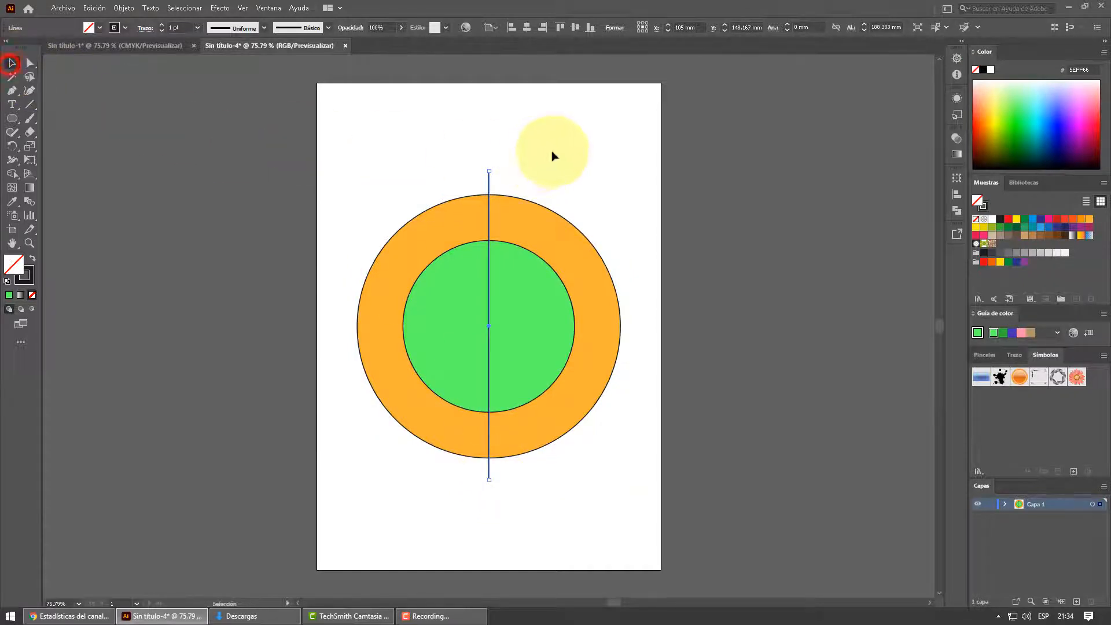
pyautogui.click(553, 153)
# - Align the vertical line and both circles by their horizontal centers
pyautogui.moveTo(402, 149); pyautogui.dragTo(596, 462)
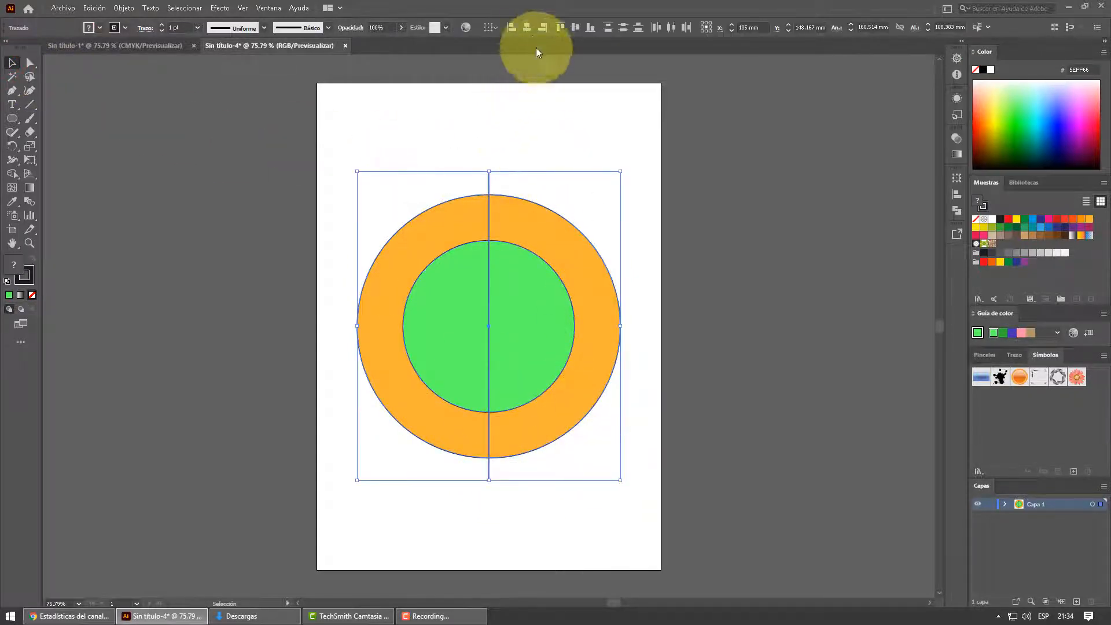
pyautogui.click(529, 29)
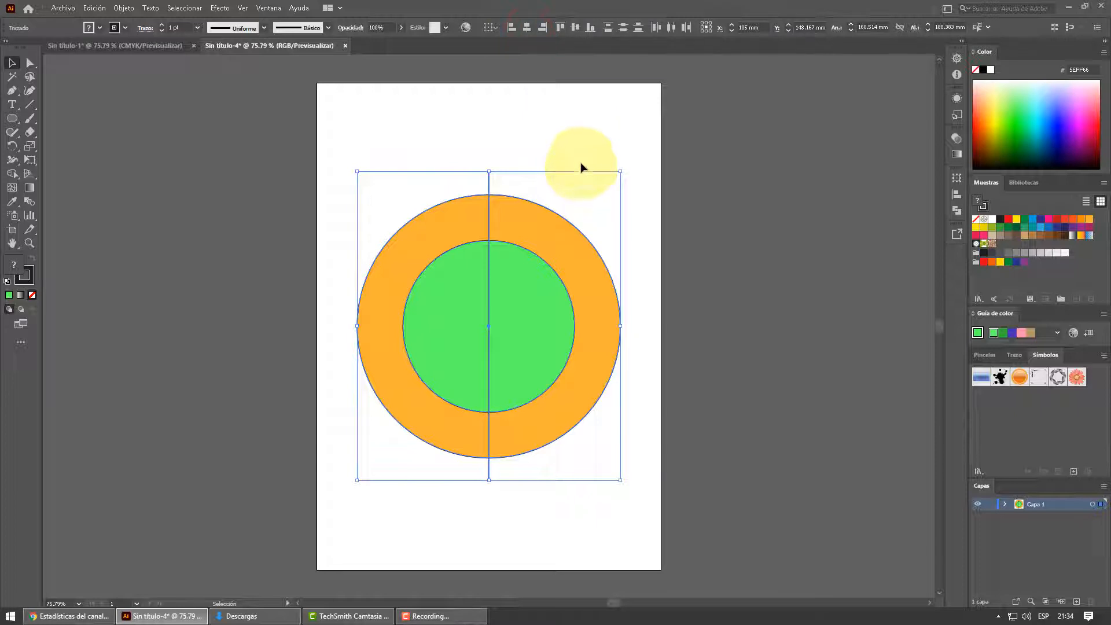
pyautogui.click(550, 146)
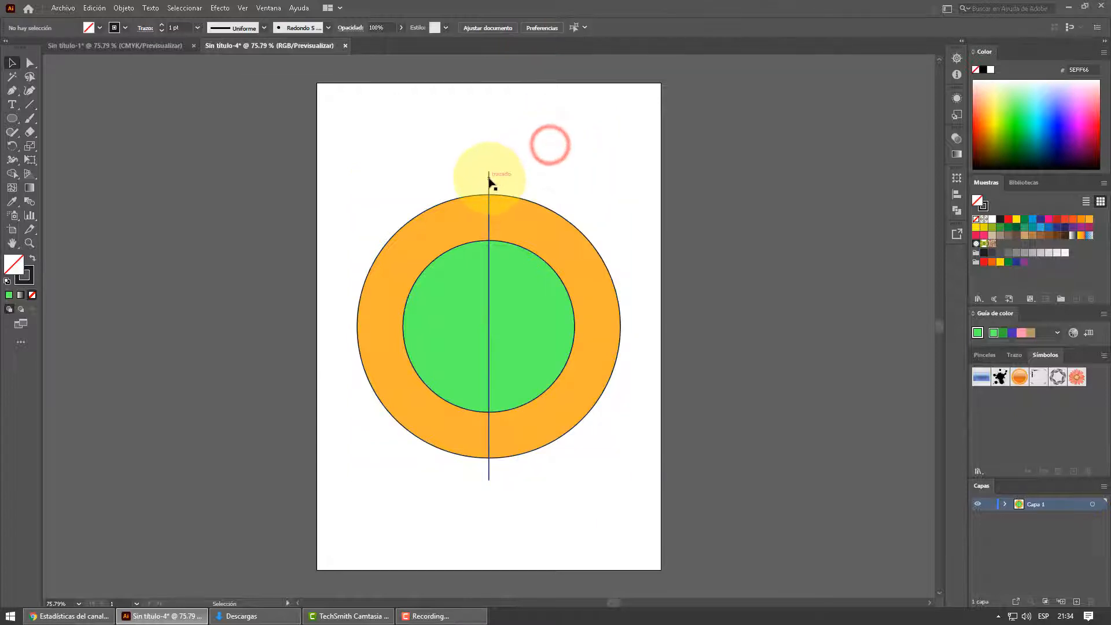
# - Apply a Transform effect to the vertical line with 5 copies and a rotation angle of 30°
pyautogui.click(489, 182)
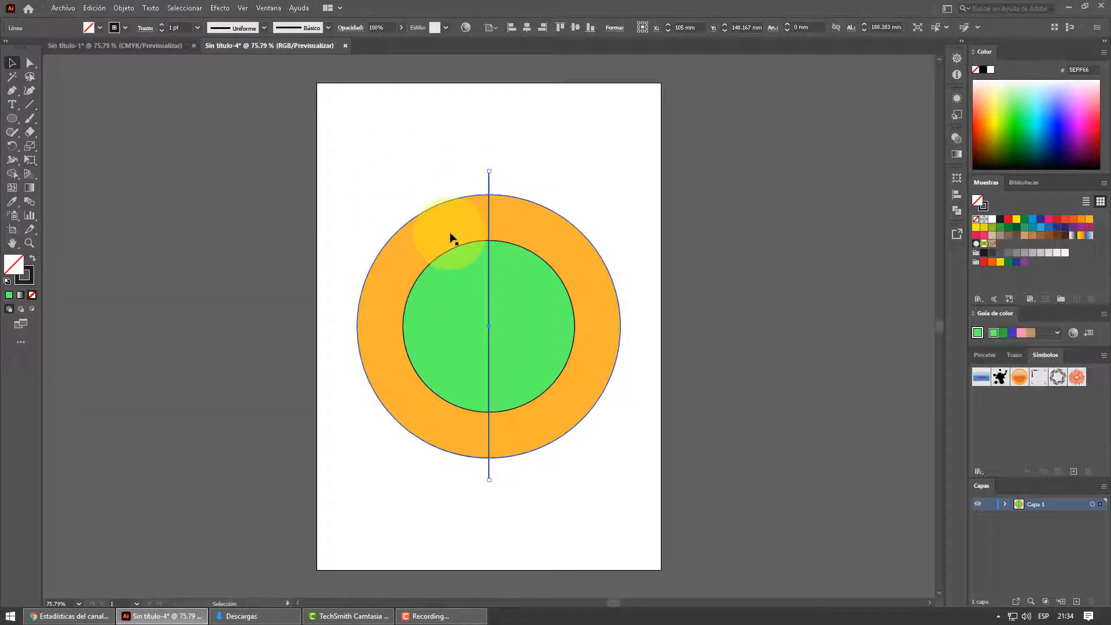
pyautogui.click(219, 8)
pyautogui.moveTo(283, 111)
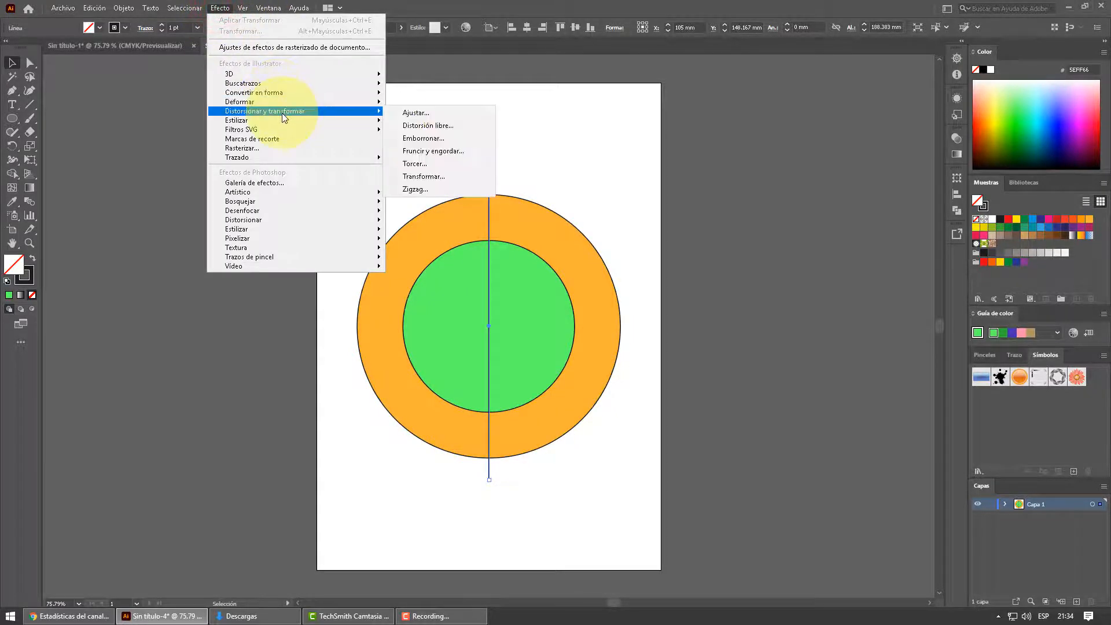
pyautogui.click(431, 176)
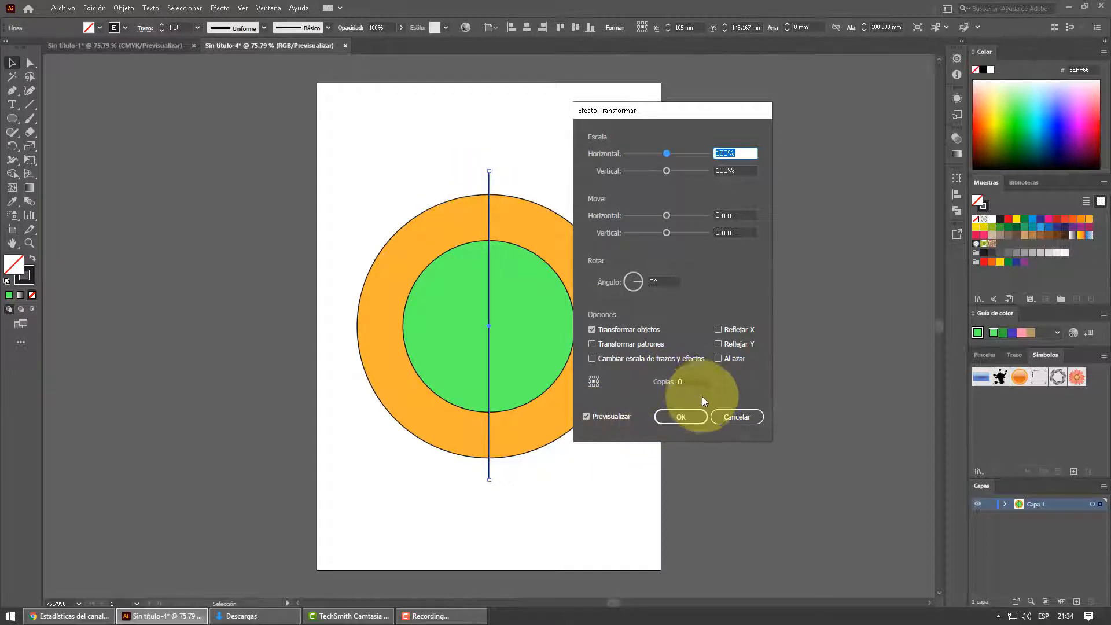
pyautogui.click(691, 382)
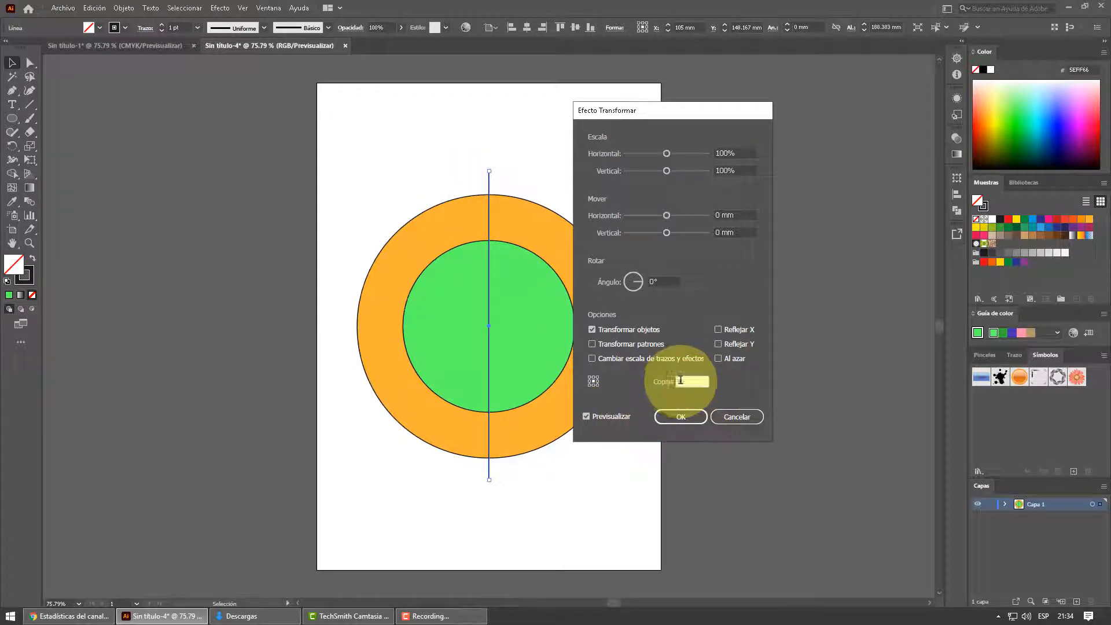
pyautogui.write('5')
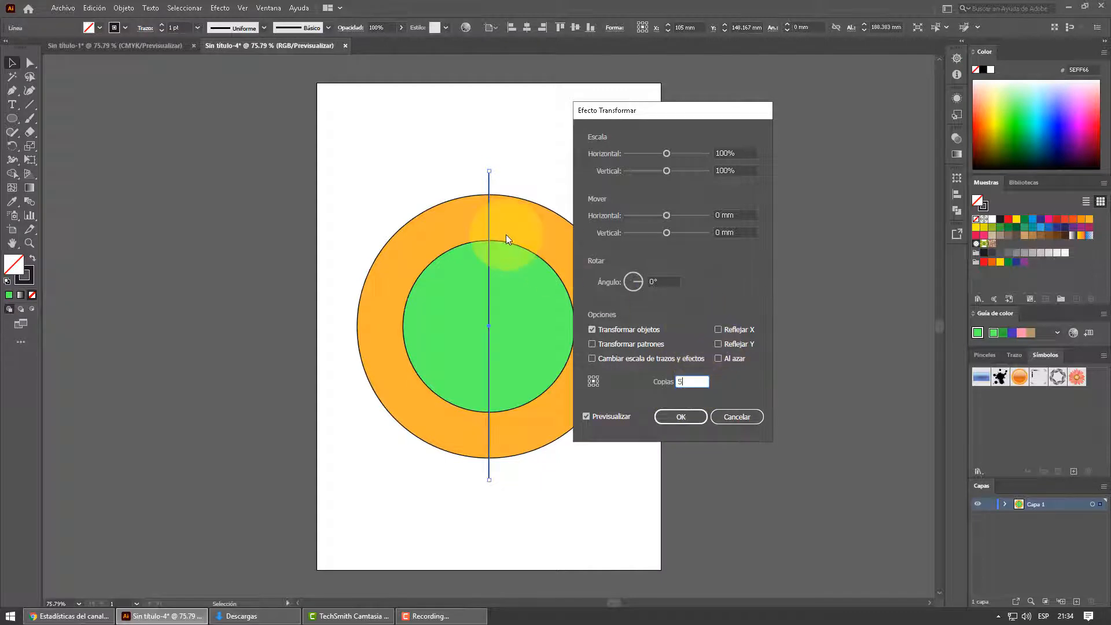
pyautogui.click(663, 282)
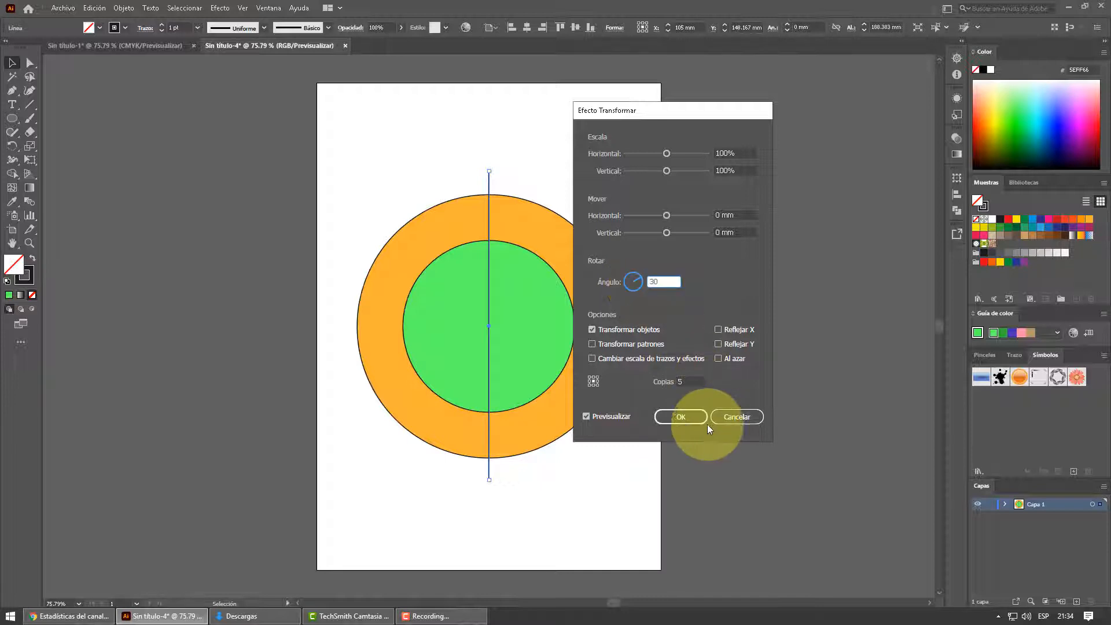
pyautogui.click(683, 418)
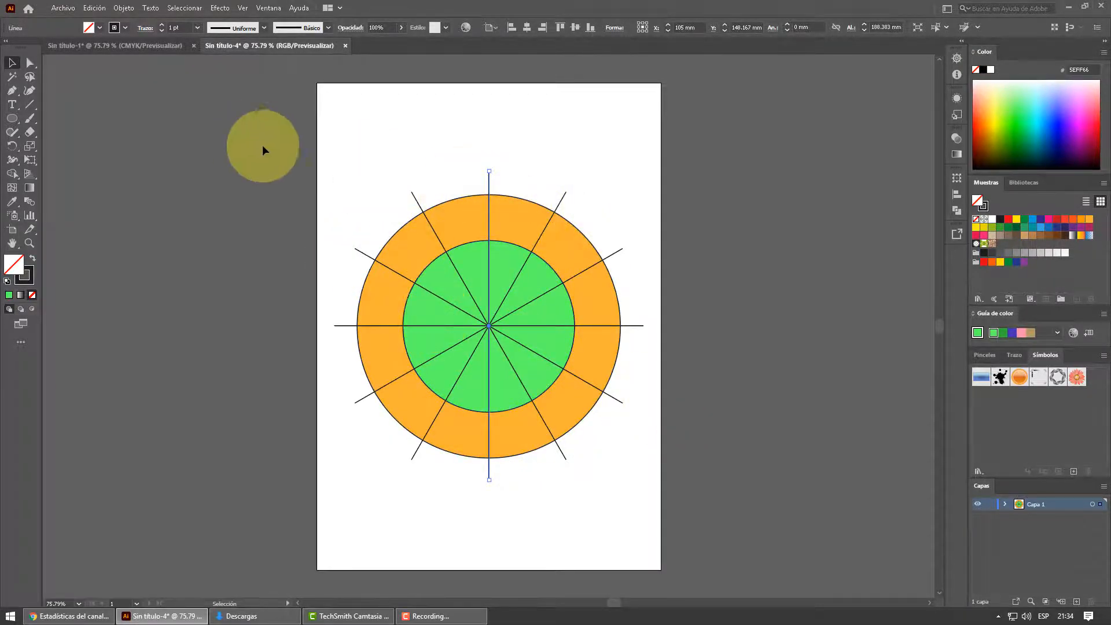
# - Center the radiating lines and both circles on each other vertically and horizontally
pyautogui.moveTo(375, 147); pyautogui.dragTo(627, 491)
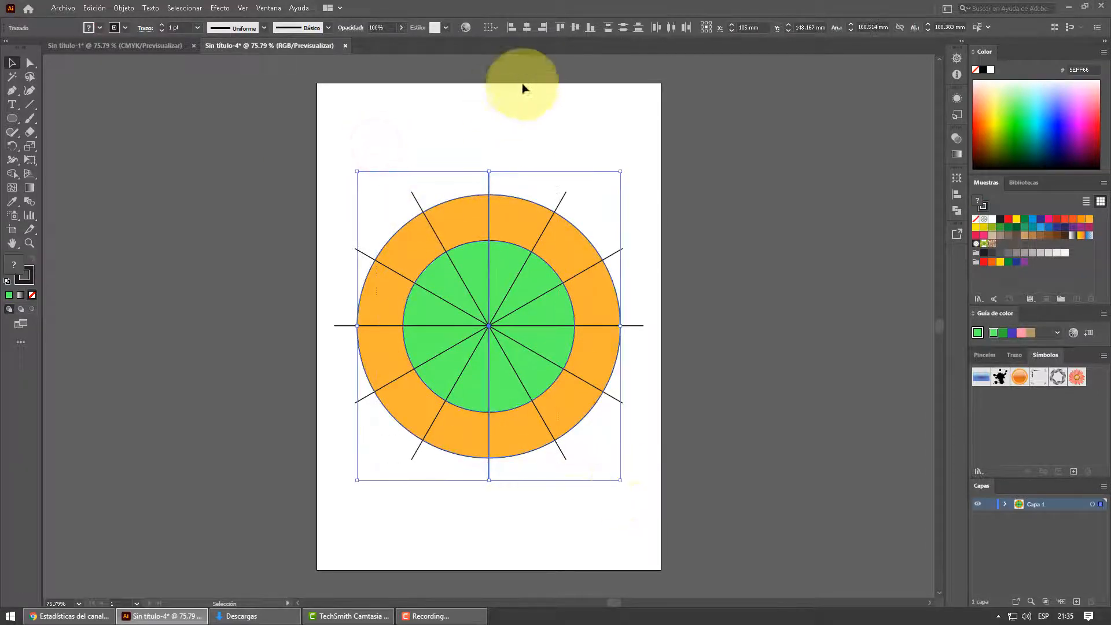
pyautogui.click(574, 28)
pyautogui.click(527, 29)
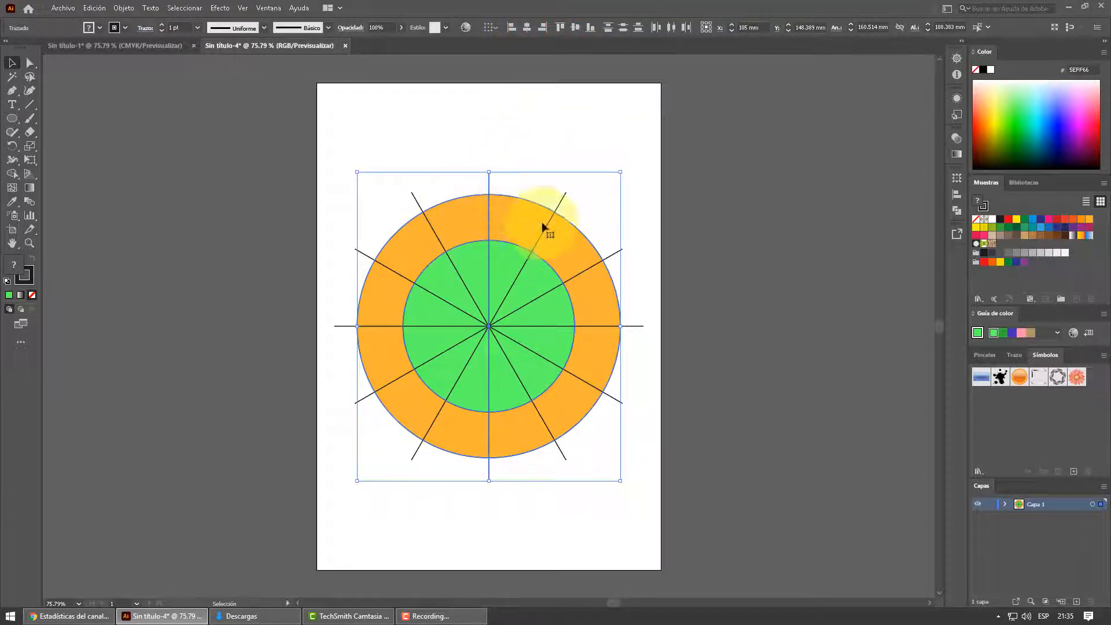
# - Expand the appearance of the rotated vertical line so its transformed copies become real paths
pyautogui.click(498, 141)
pyautogui.click(489, 180)
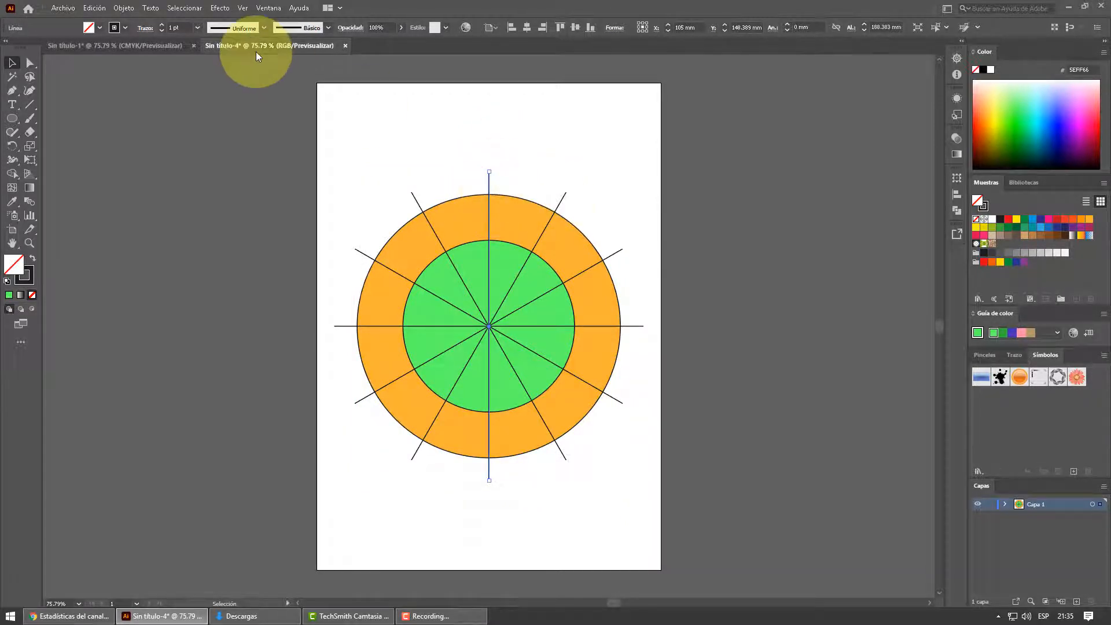
pyautogui.click(123, 7)
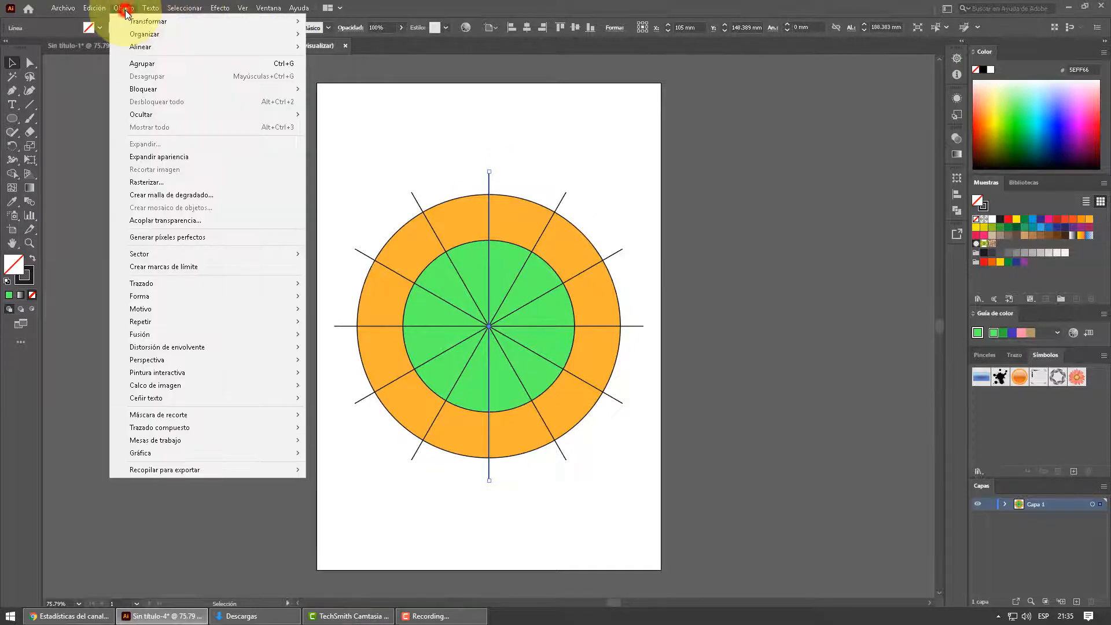
pyautogui.click(177, 157)
pyautogui.click(409, 137)
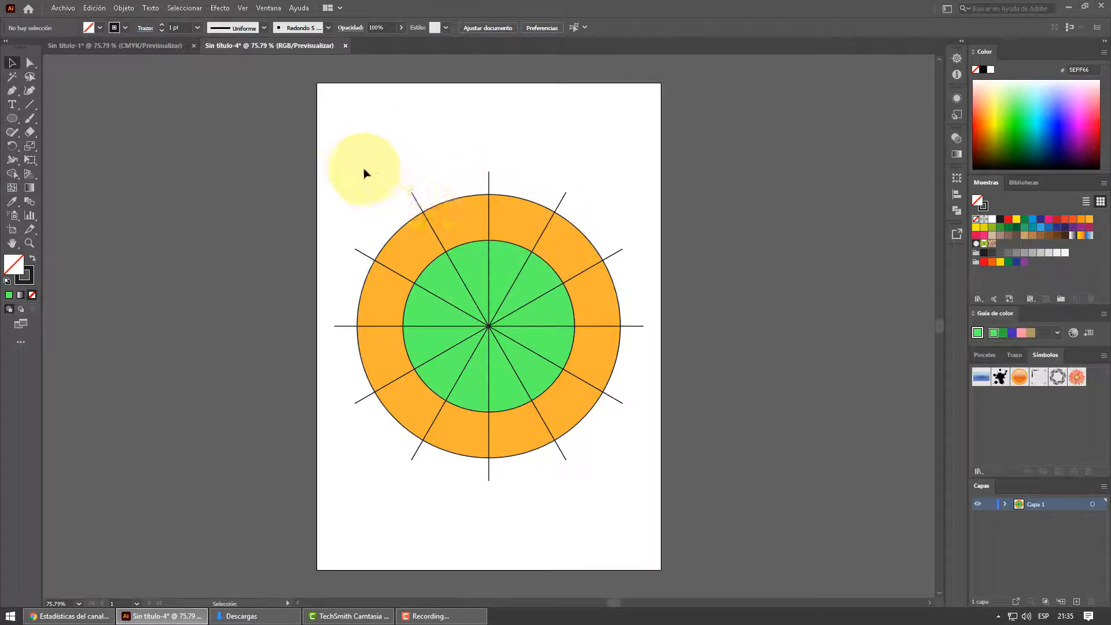
# - Divide both circles with all the radiating lines using Pathfinder Divide, and ungroup the resulting pieces
pyautogui.moveTo(364, 152); pyautogui.dragTo(631, 503)
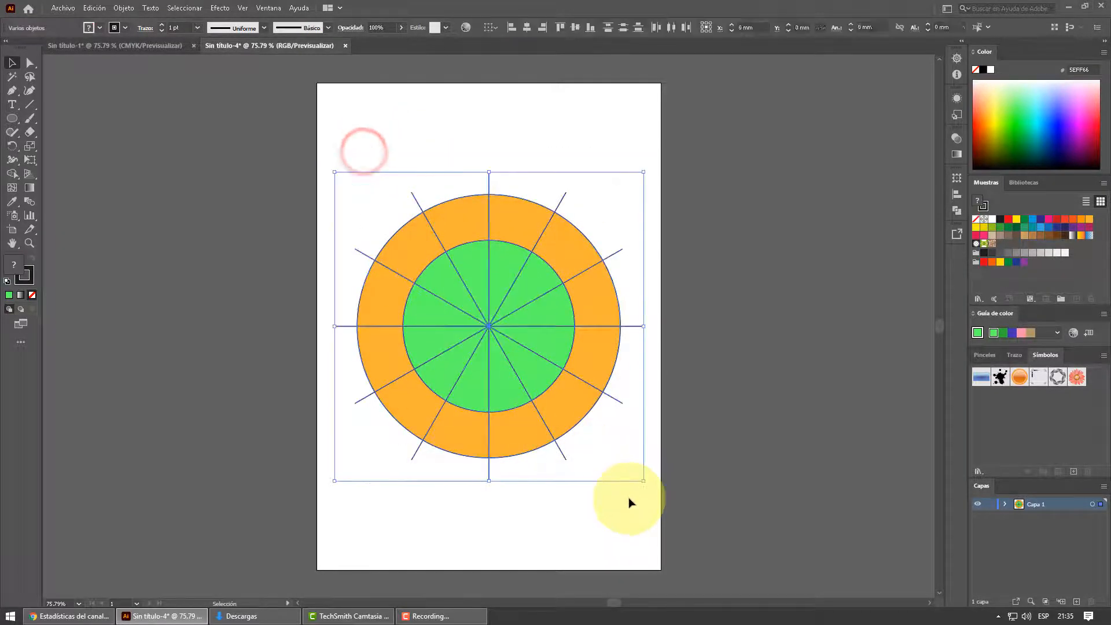
pyautogui.click(957, 211)
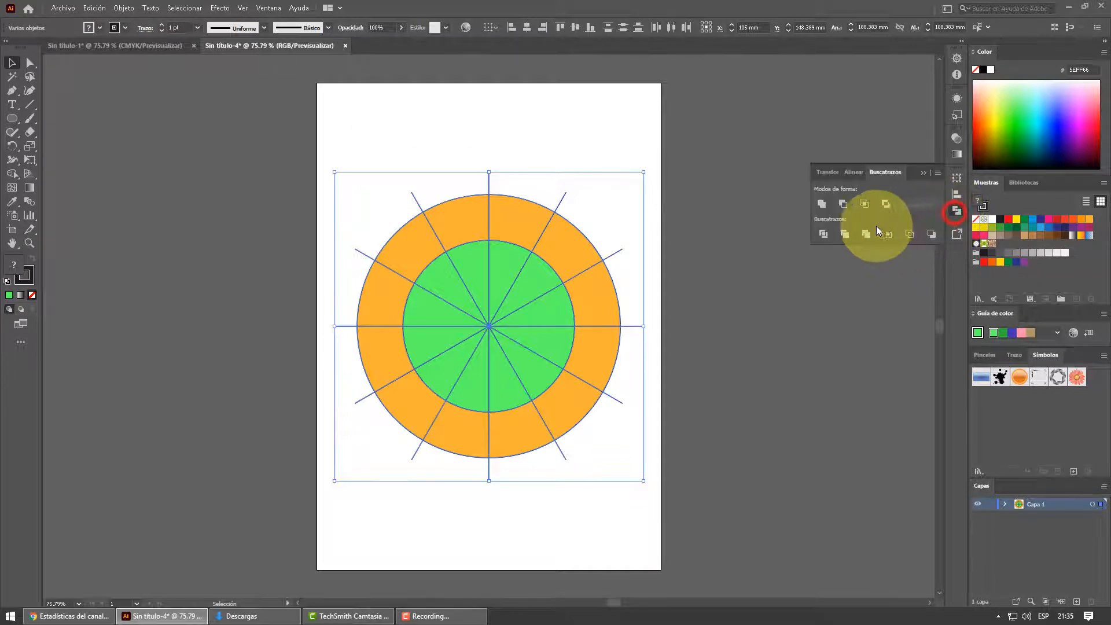
pyautogui.click(824, 234)
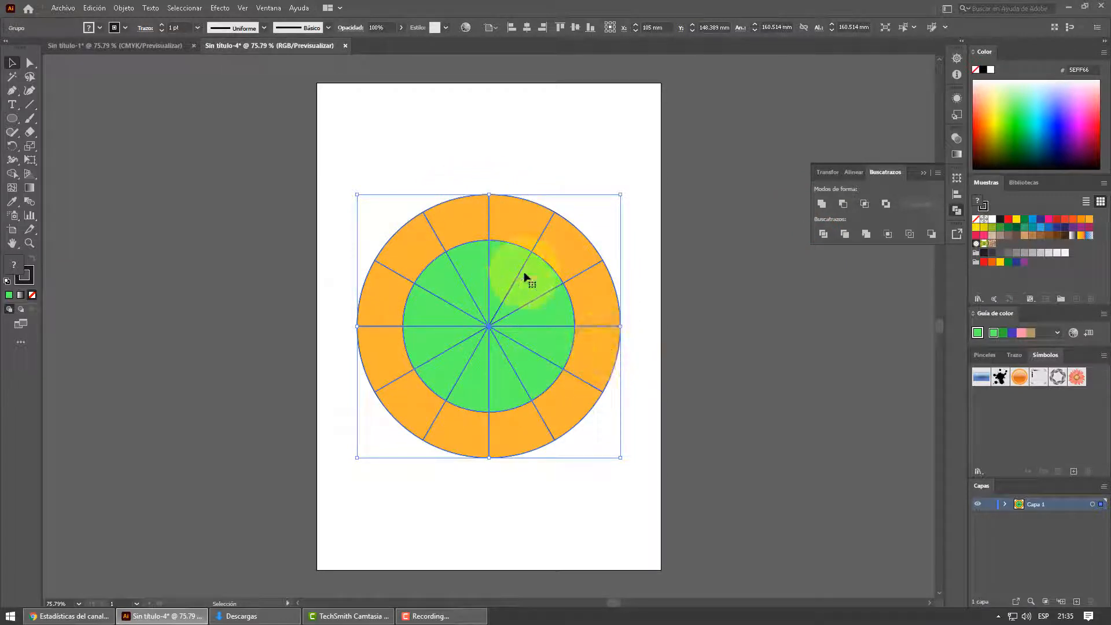
pyautogui.rightClick(512, 229)
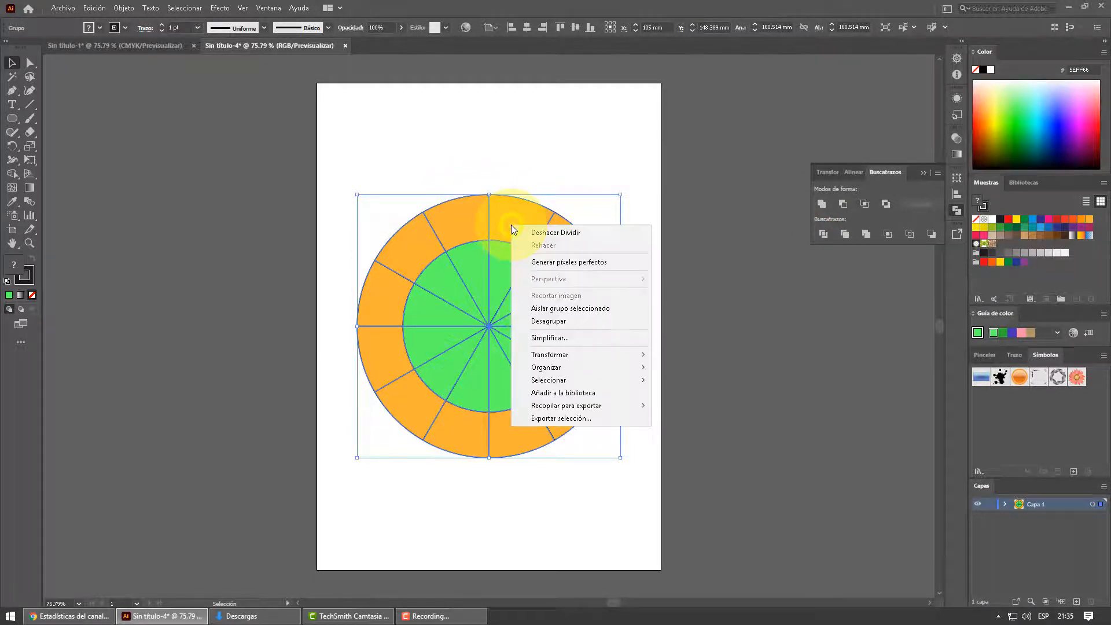
pyautogui.click(555, 323)
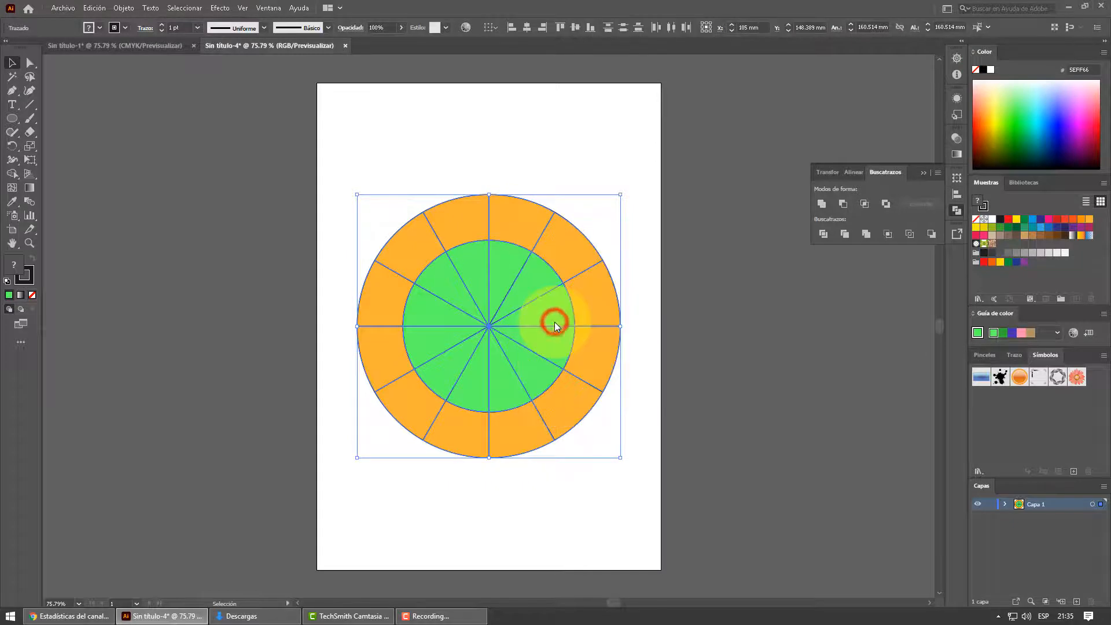
pyautogui.click(578, 162)
# - Delete all the green wedges of the inner circle, leaving only the orange ring segments
pyautogui.click(508, 270)
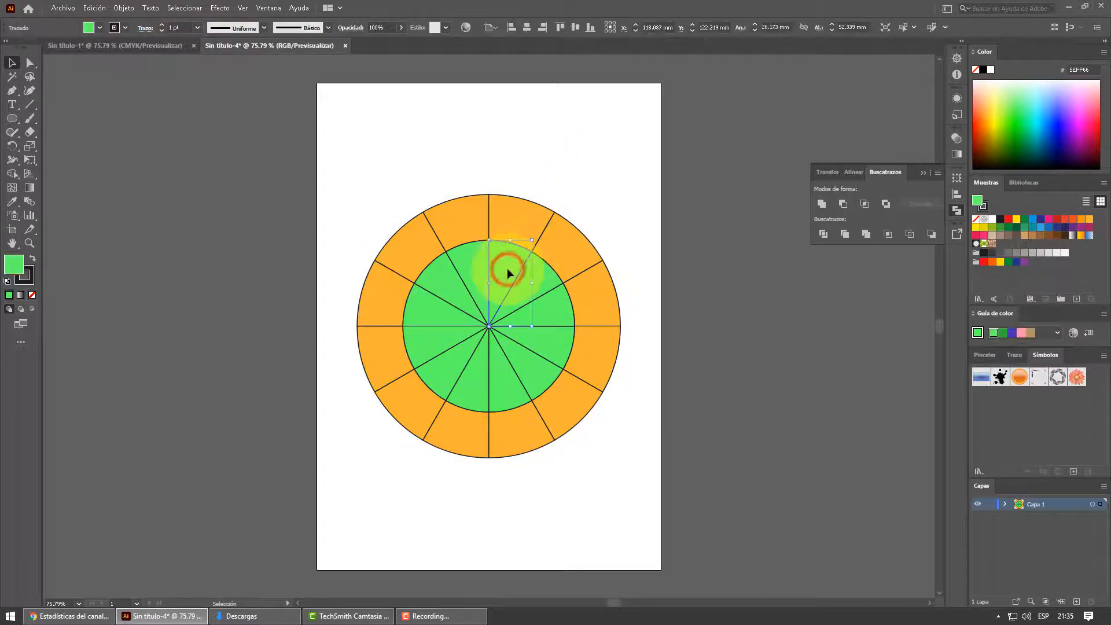
pyautogui.press('Delete')
pyautogui.click(529, 281)
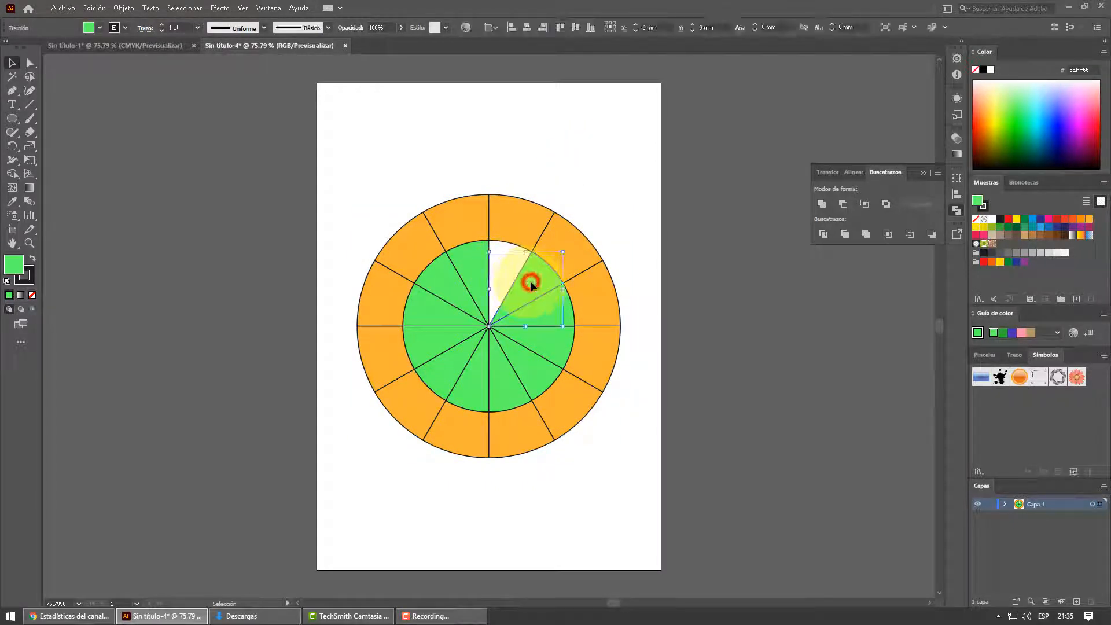
pyautogui.press('Delete')
pyautogui.click(549, 307)
pyautogui.press('Delete')
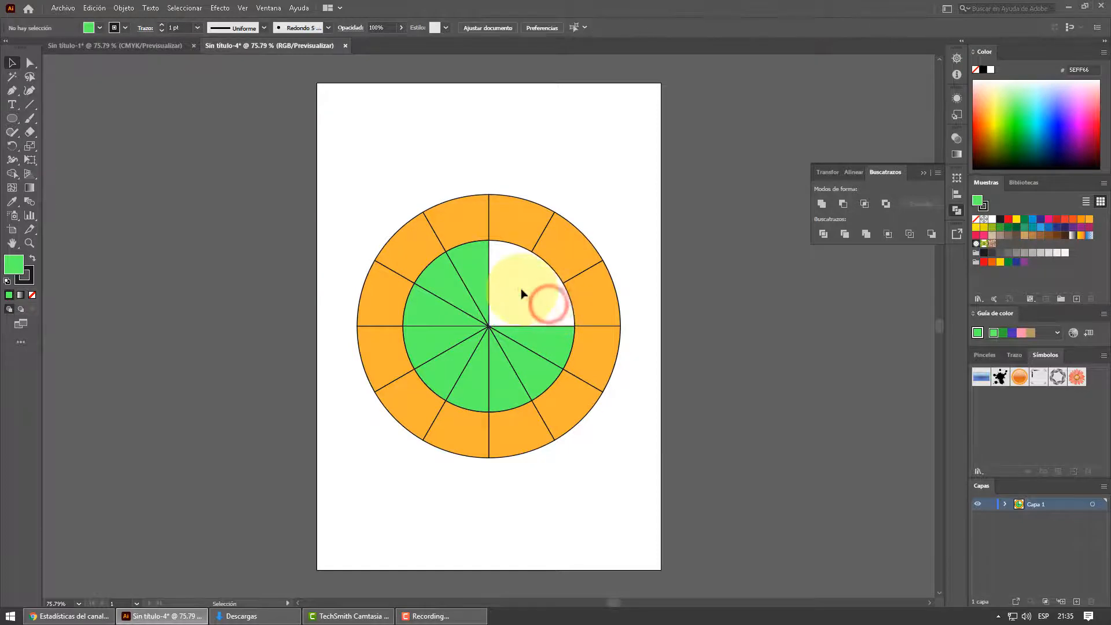
pyautogui.click(475, 366)
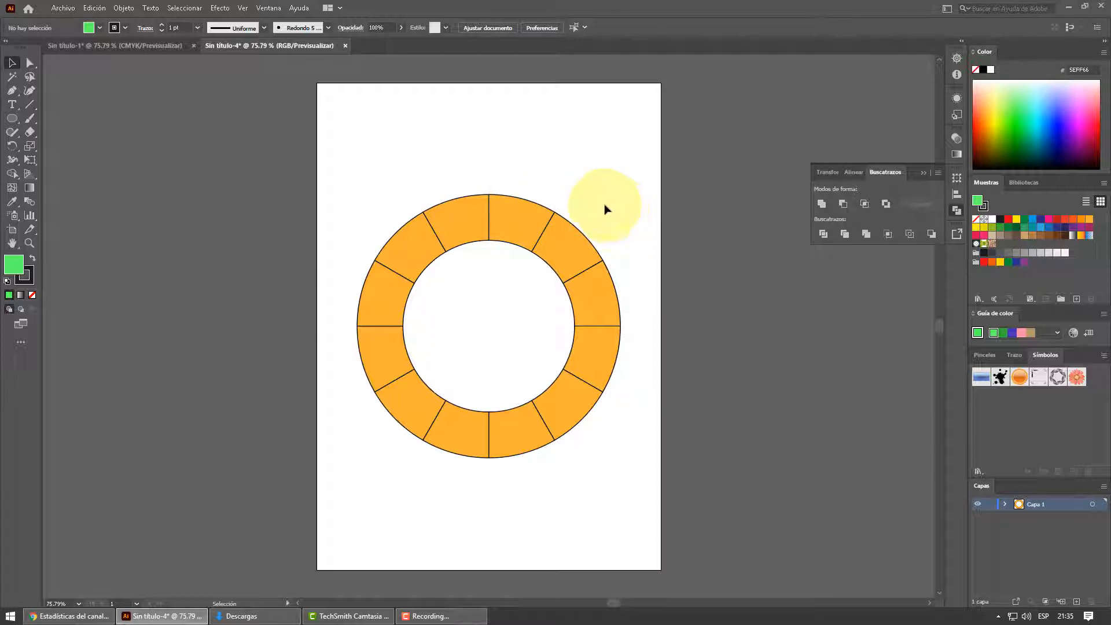
pyautogui.click(579, 184)
pyautogui.click(530, 215)
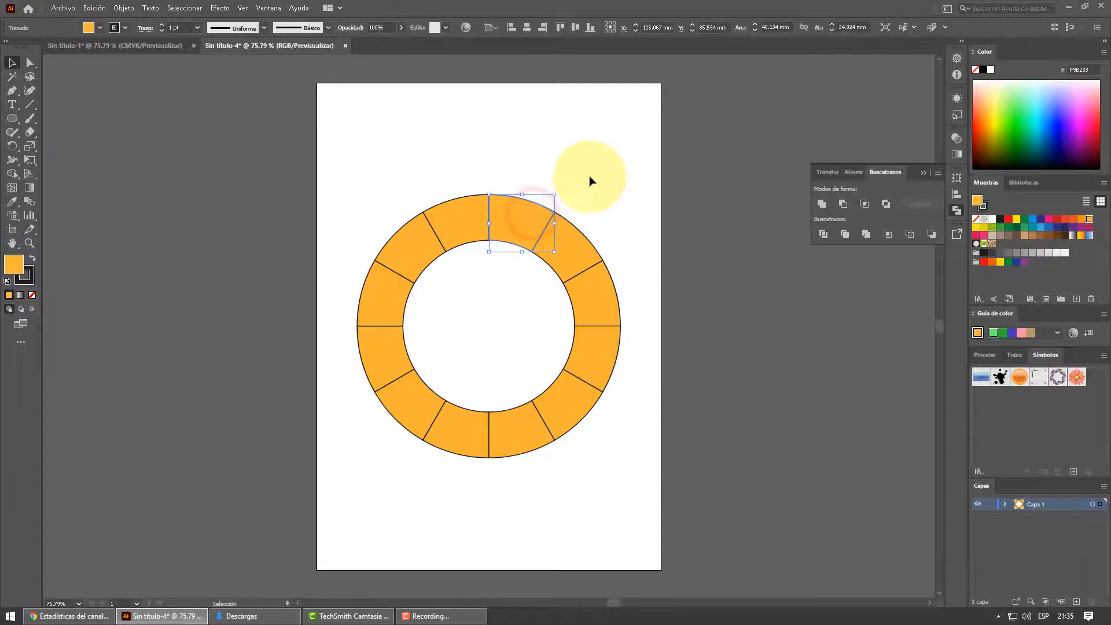
pyautogui.click(605, 176)
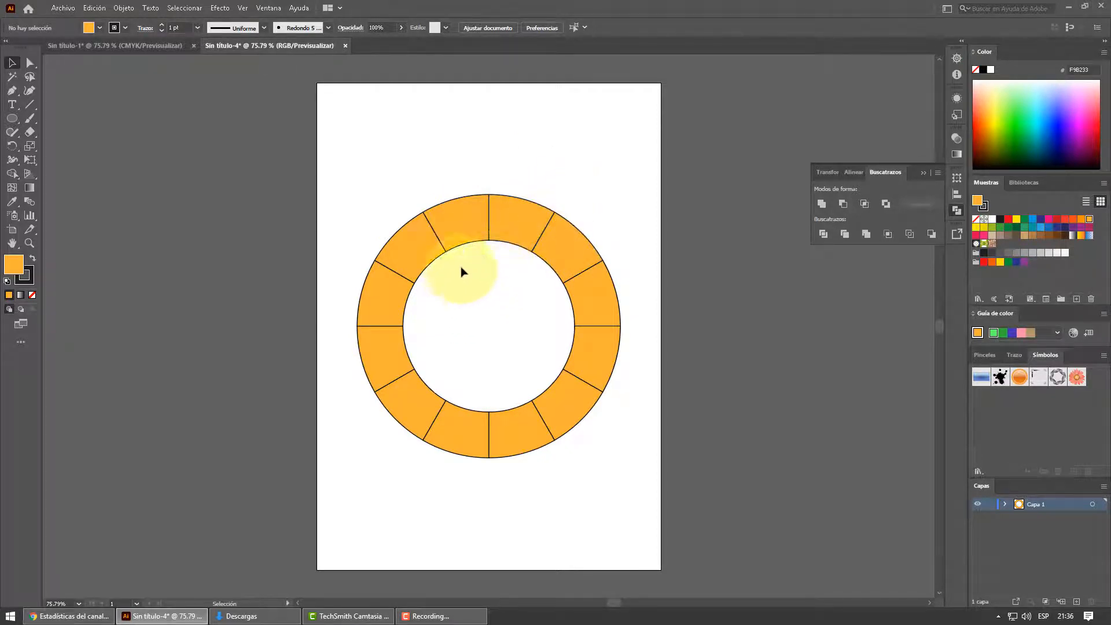
# - Compare the ring's segment orientation and inner shape with the finished color wheel in the Sin título-1 document
pyautogui.click(148, 44)
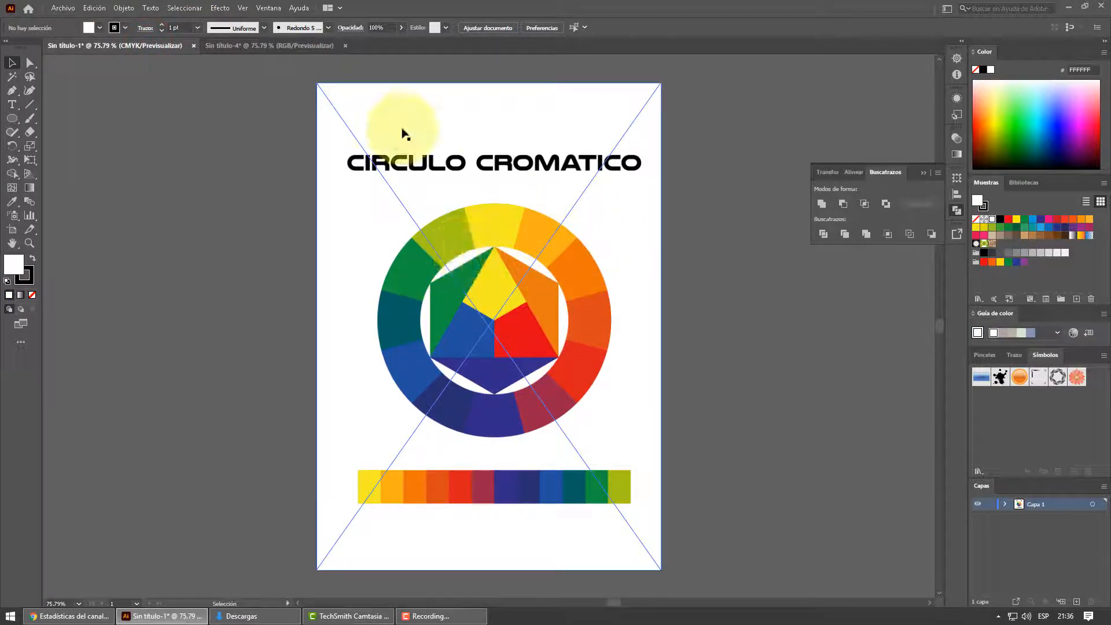
pyautogui.click(260, 48)
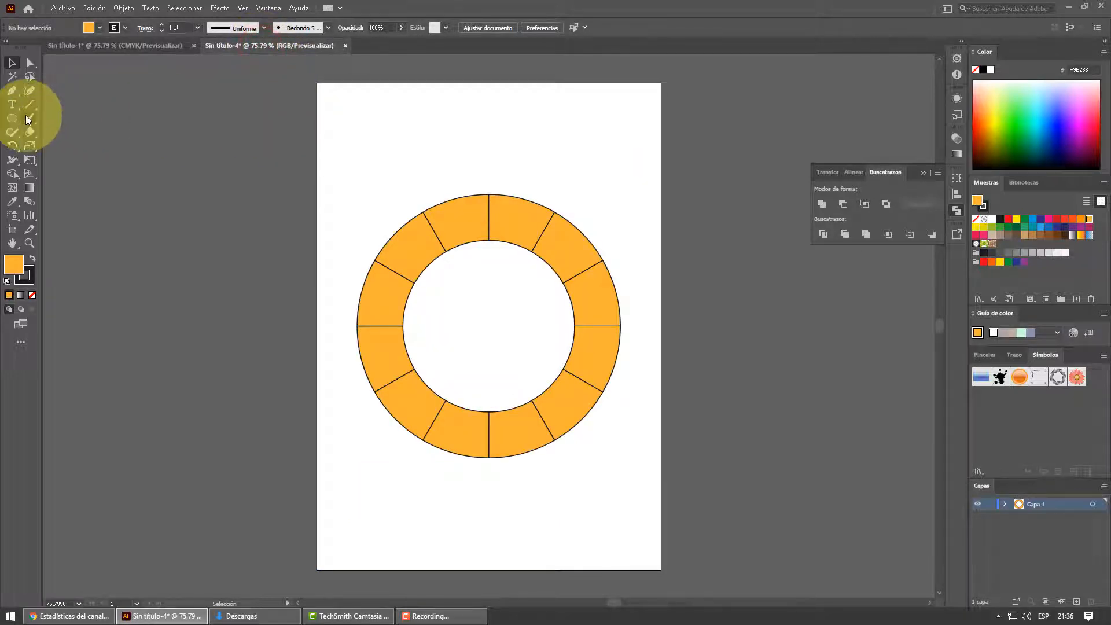
pyautogui.moveTo(15, 121); pyautogui.dragTo(54, 161)
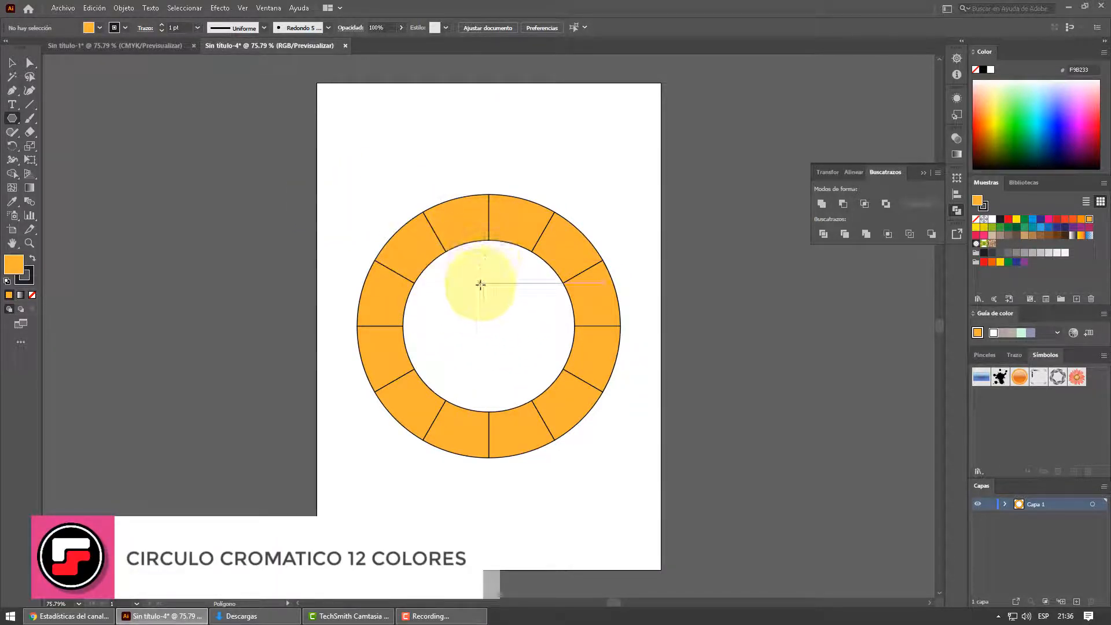
pyautogui.click(127, 47)
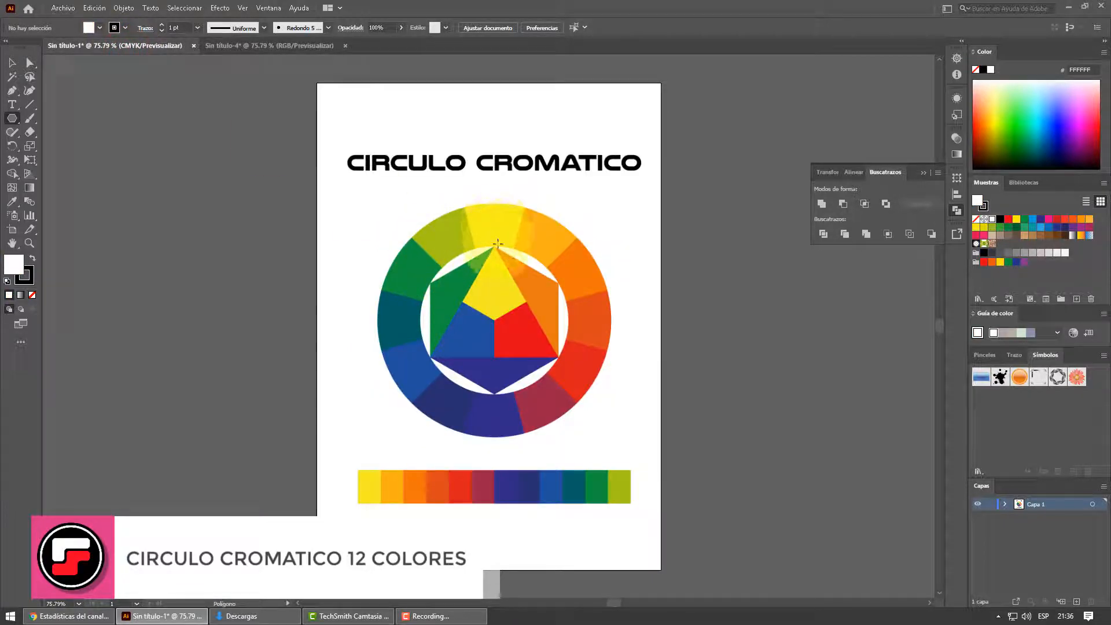
pyautogui.click(268, 48)
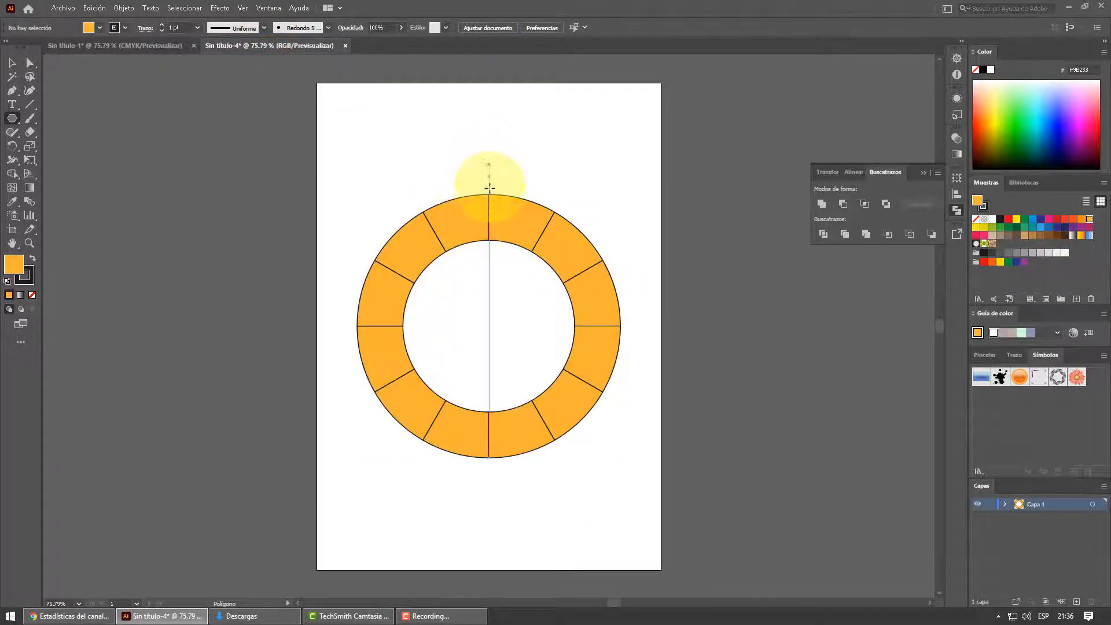
# - Rotate all the orange ring segments together by 15°
pyautogui.click(14, 65)
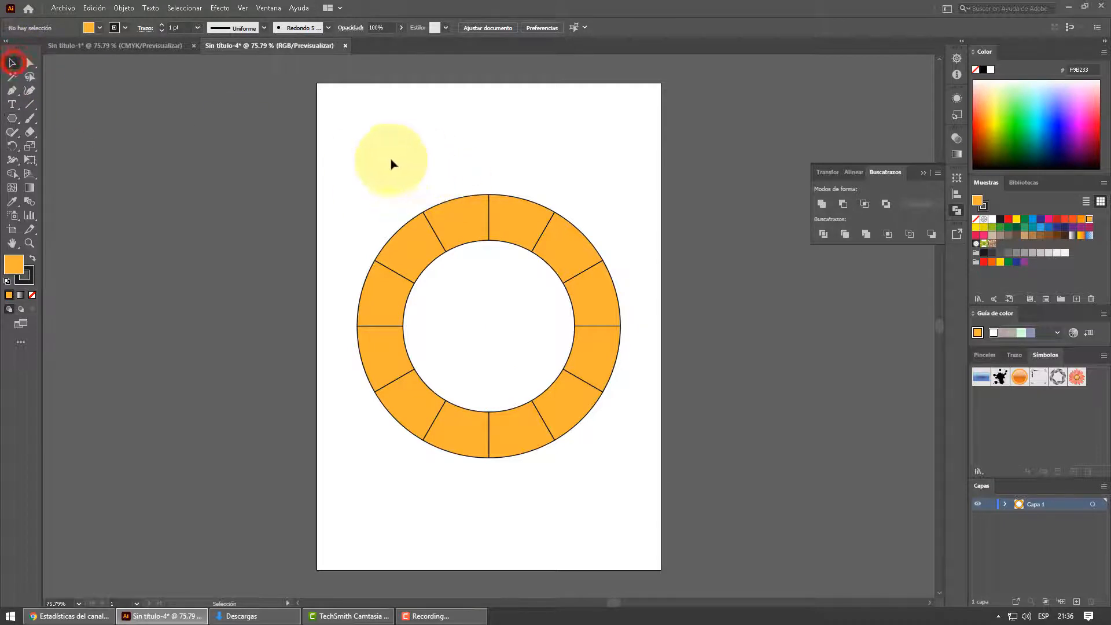
pyautogui.moveTo(352, 174); pyautogui.dragTo(649, 513)
pyautogui.moveTo(373, 165); pyautogui.dragTo(656, 500)
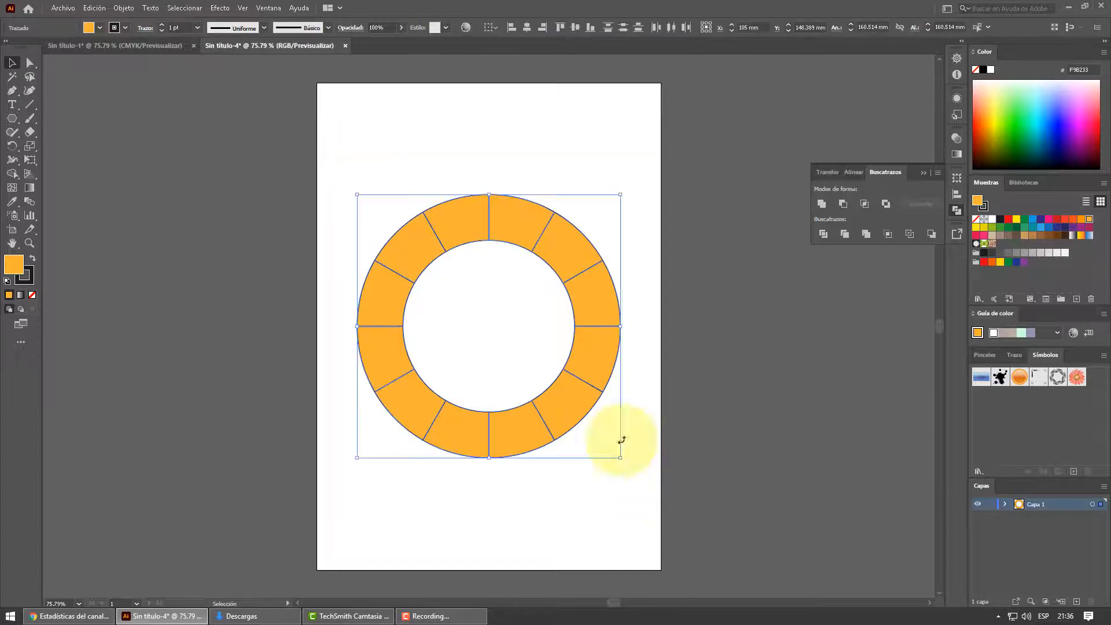
pyautogui.rightClick(515, 227)
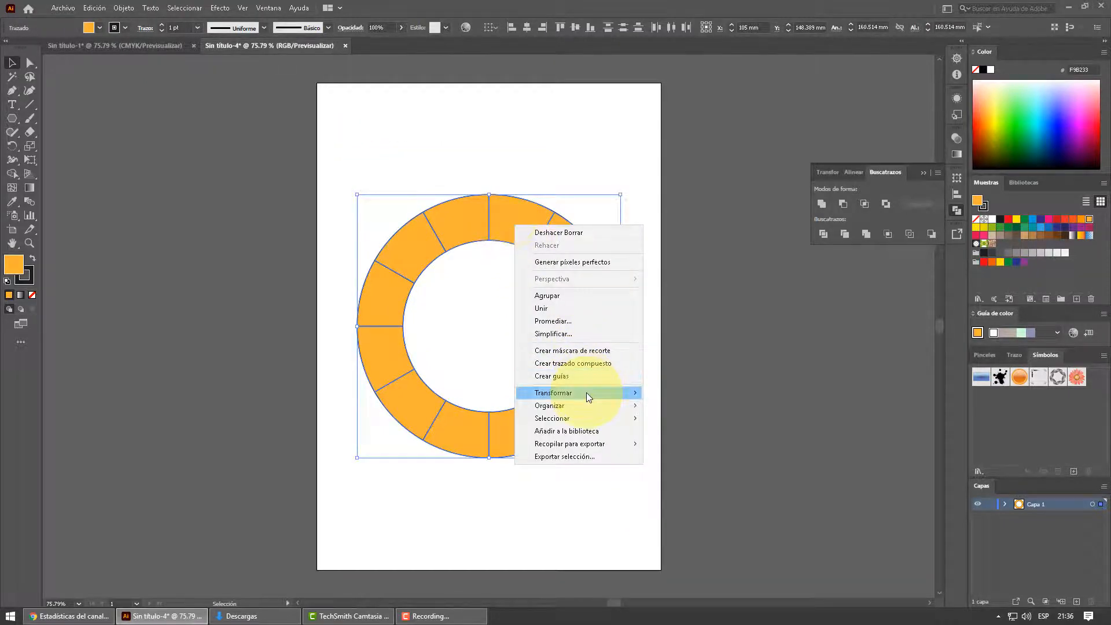
pyautogui.moveTo(586, 392)
pyautogui.click(682, 422)
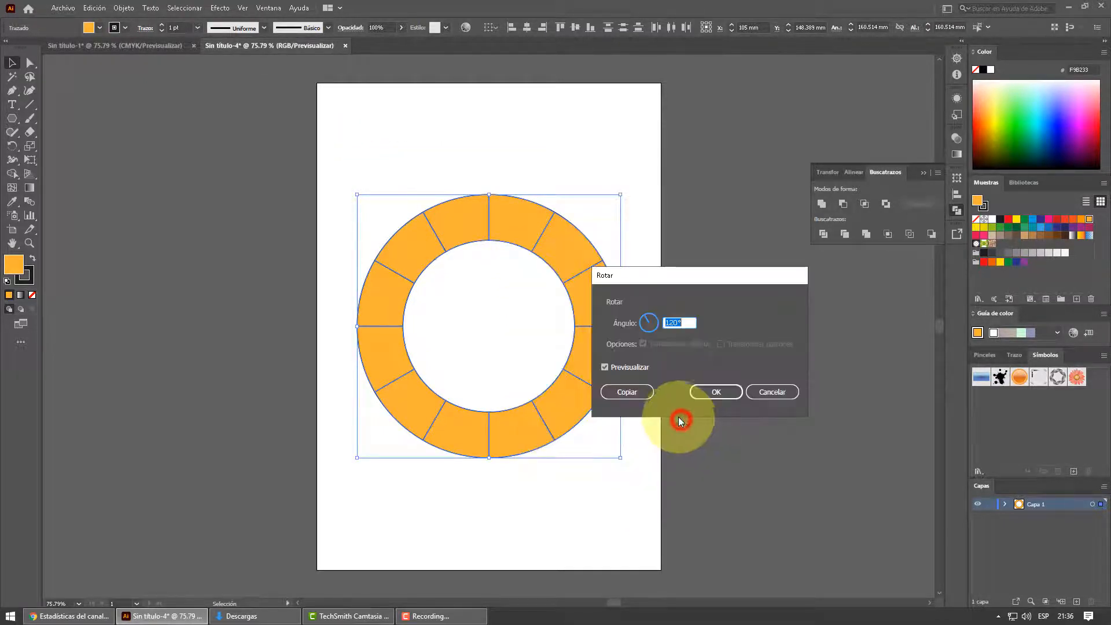
pyautogui.write('15')
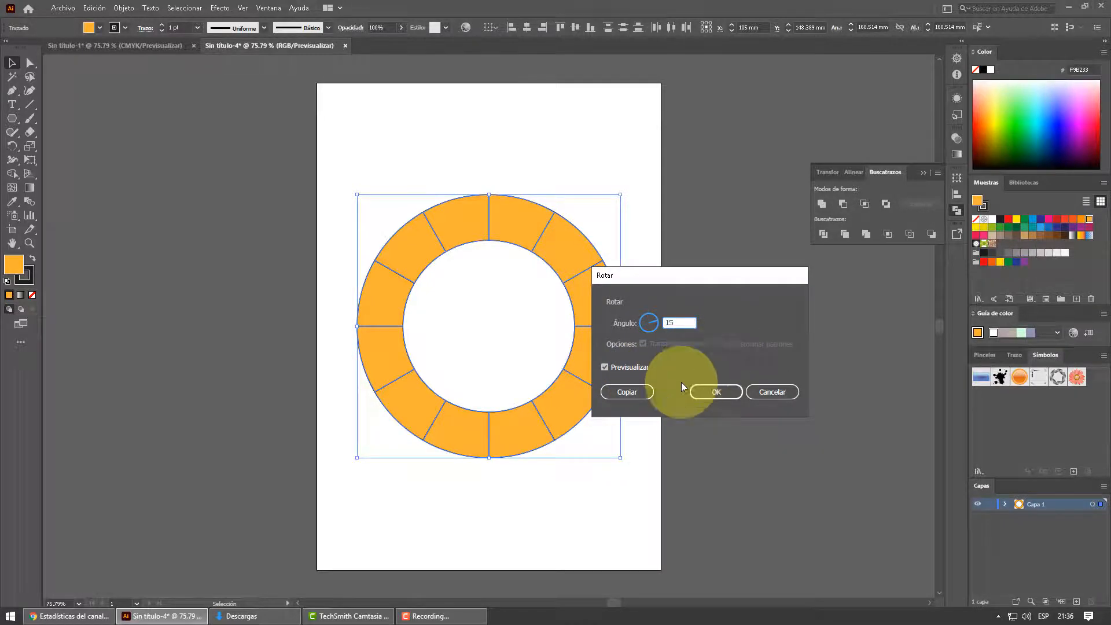
pyautogui.click(715, 392)
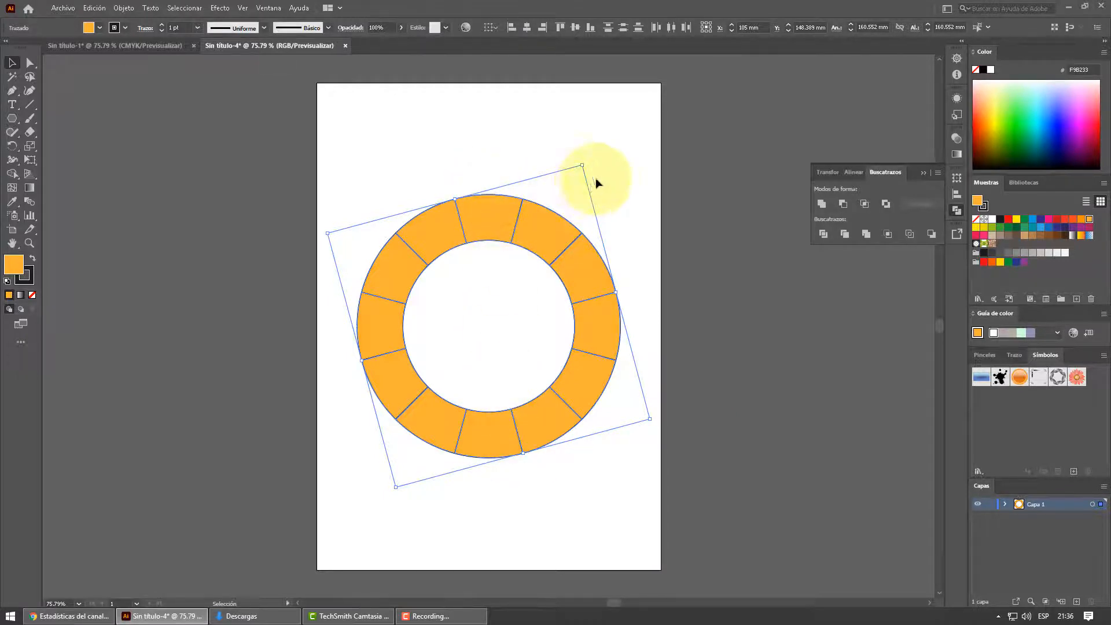
pyautogui.click(613, 200)
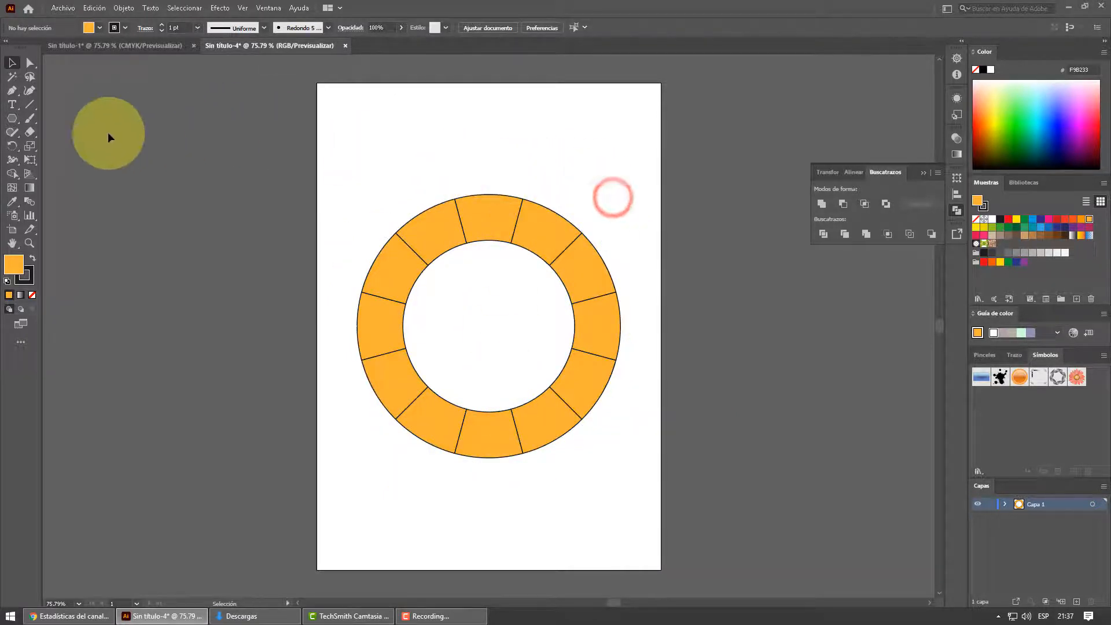
# - Draw a hexagon about 100 mm wide and 87 mm high over the ring and fill it with magenta
pyautogui.click(13, 119)
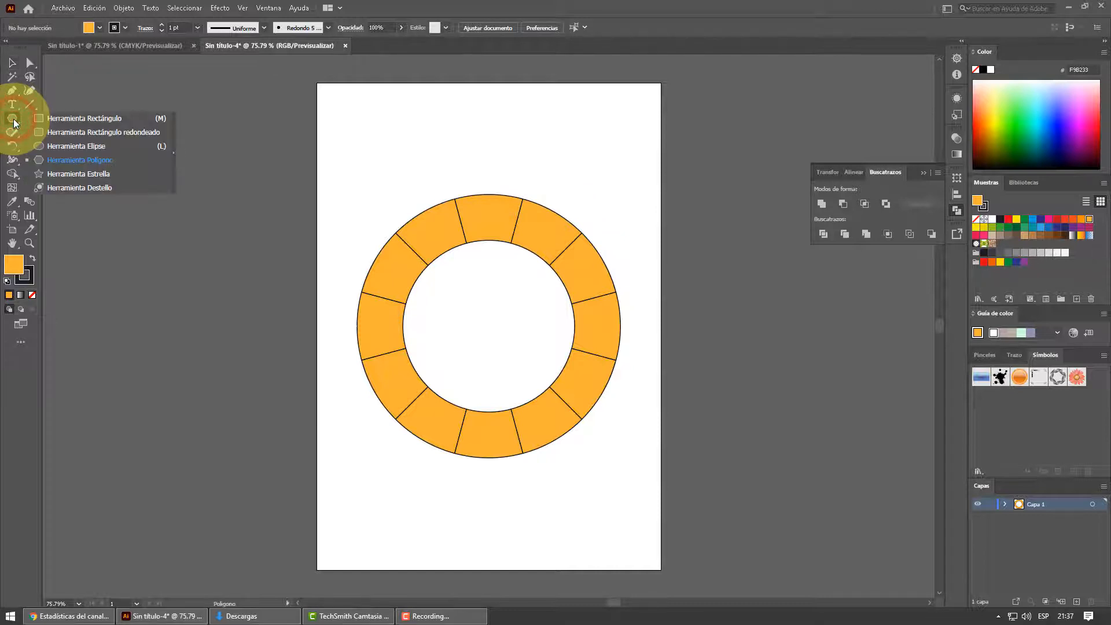
pyautogui.click(58, 159)
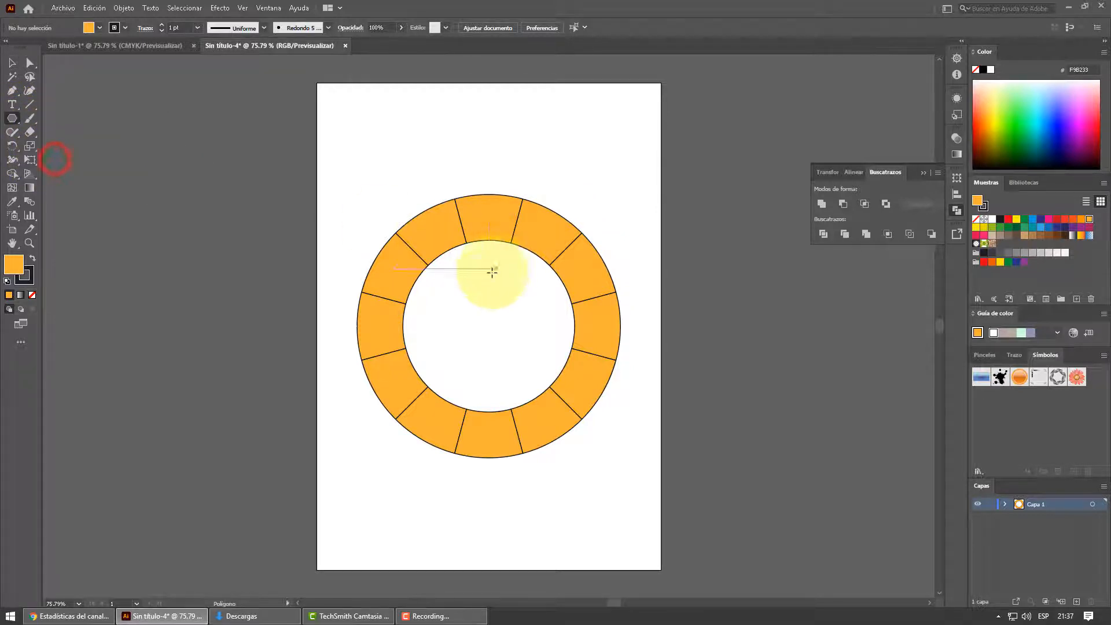
pyautogui.moveTo(467, 277); pyautogui.dragTo(498, 350)
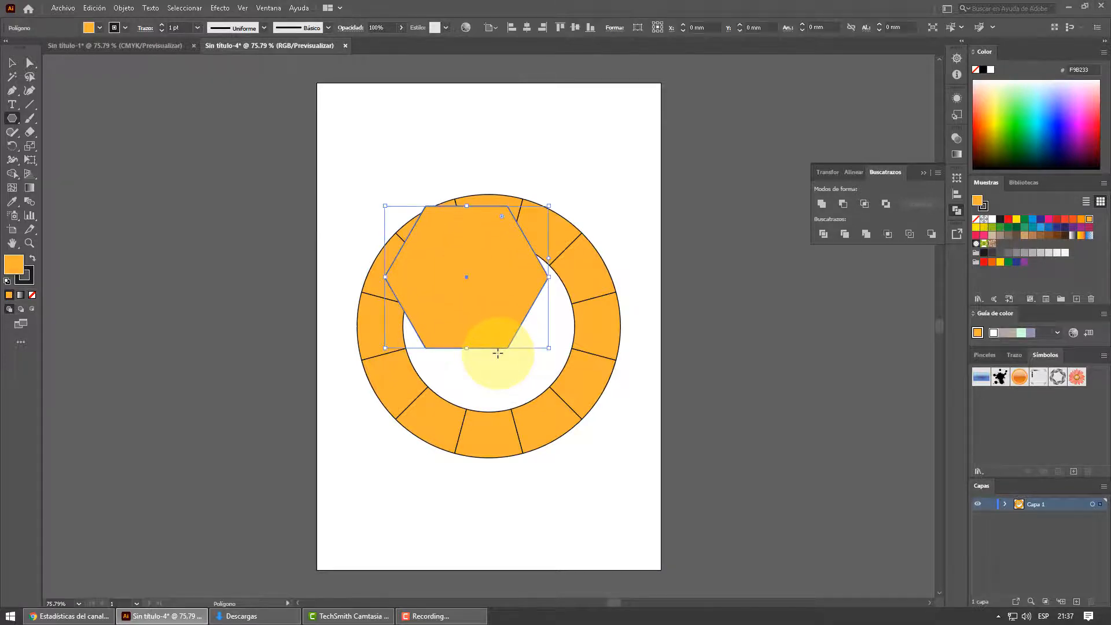
pyautogui.click(1089, 121)
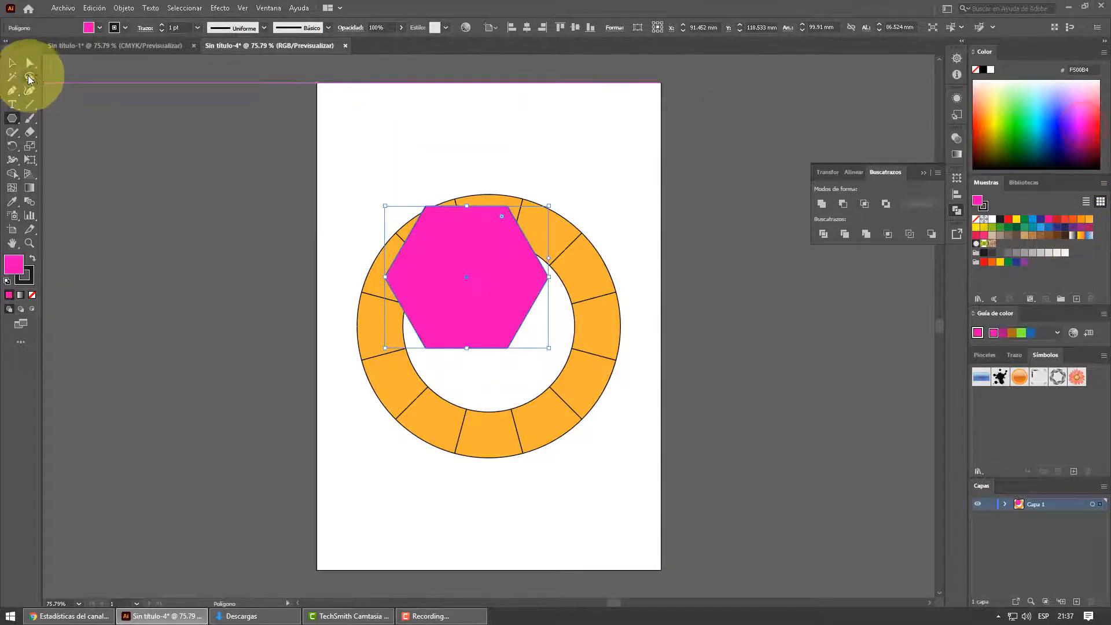
# - Move the magenta hexagon into the center of the ring's opening
pyautogui.click(12, 63)
pyautogui.click(461, 242)
pyautogui.moveTo(460, 242); pyautogui.dragTo(489, 289)
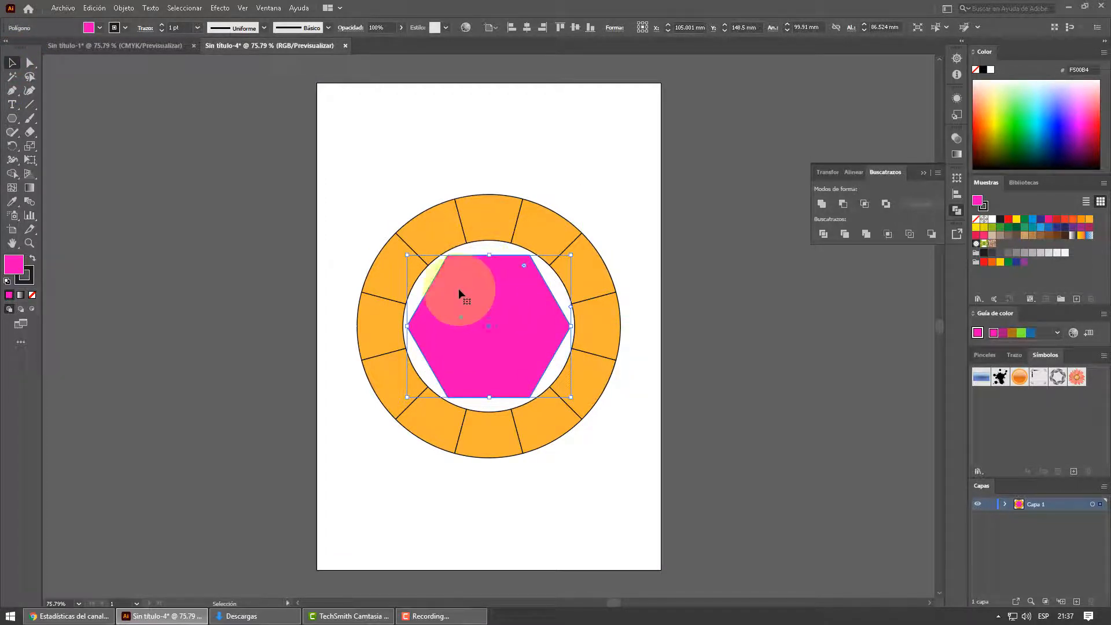
# - Rotate the hexagon by 30° so a vertex points up, and center it horizontally on the artboard
pyautogui.rightClick(479, 293)
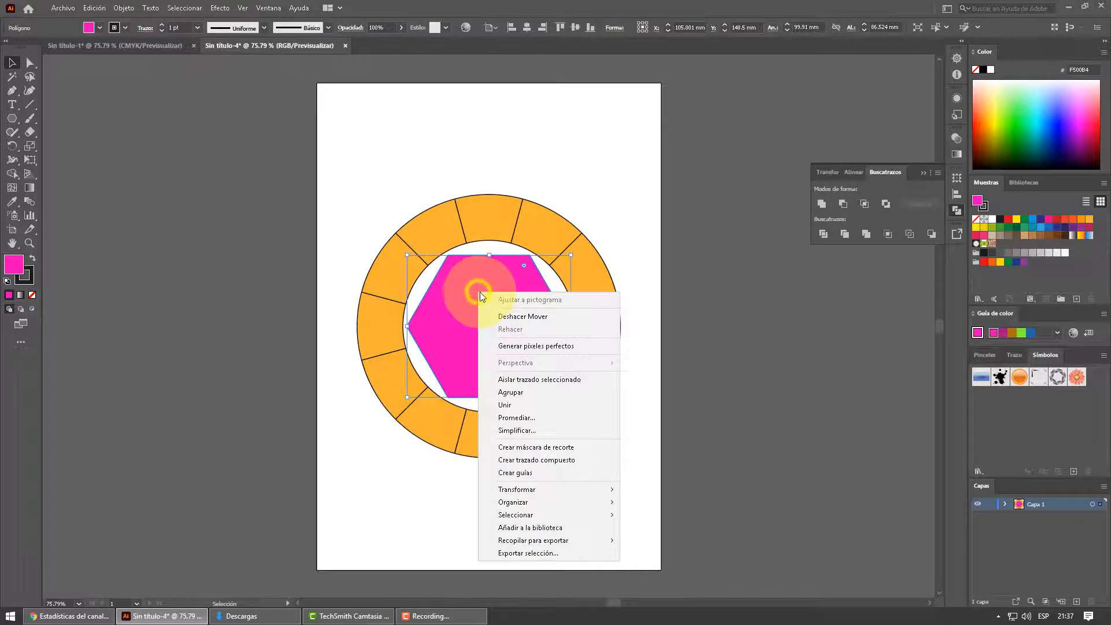
pyautogui.click(541, 489)
pyautogui.click(648, 519)
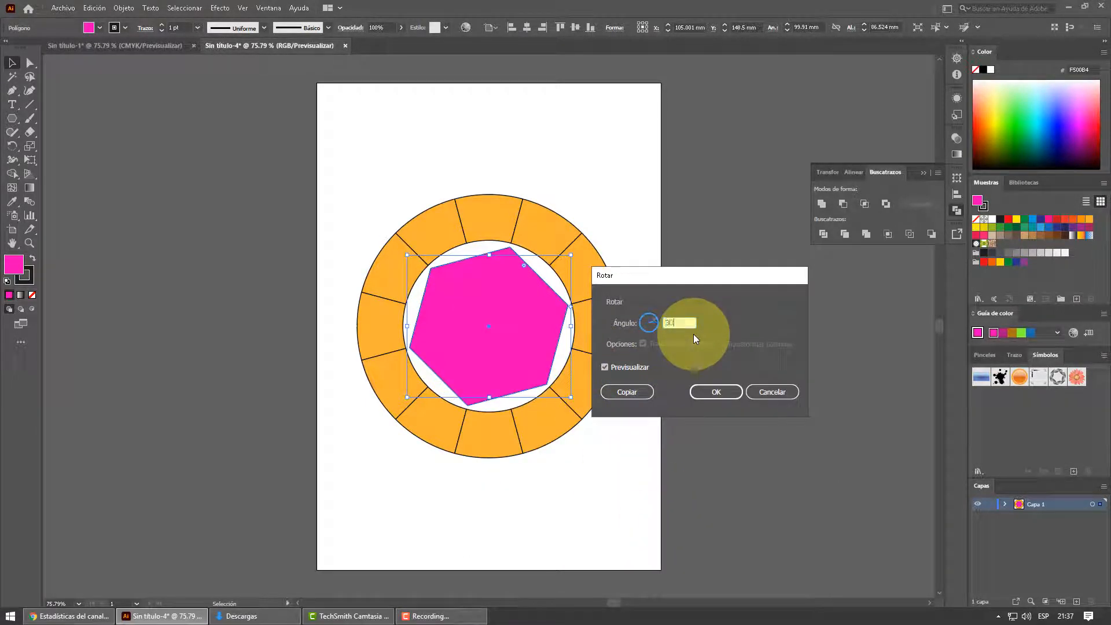
pyautogui.write('30')
pyautogui.click(716, 392)
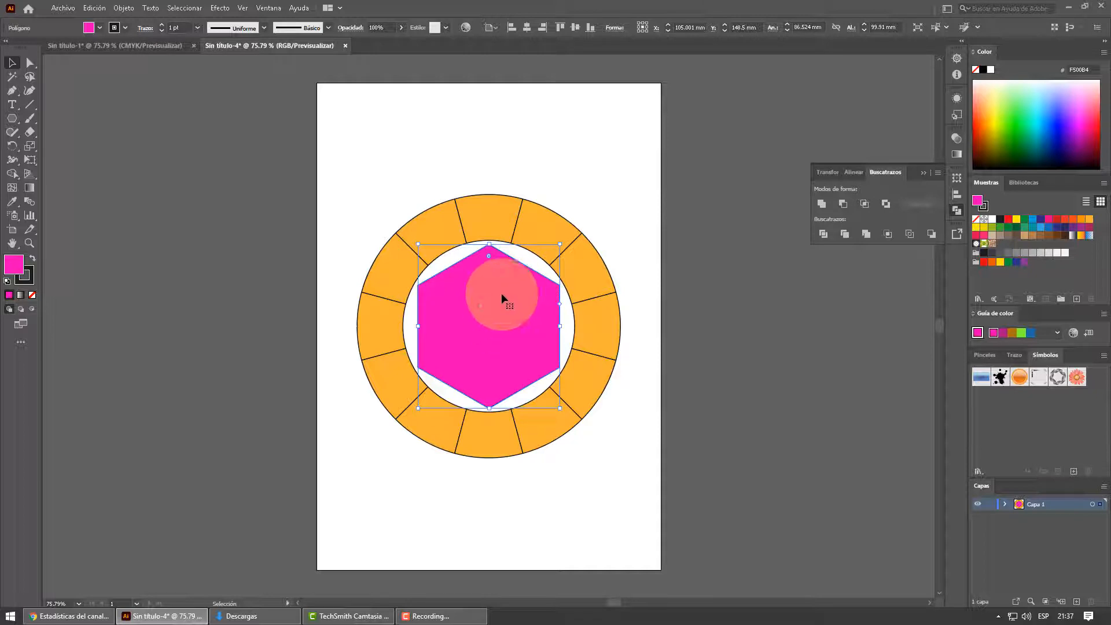
pyautogui.click(527, 26)
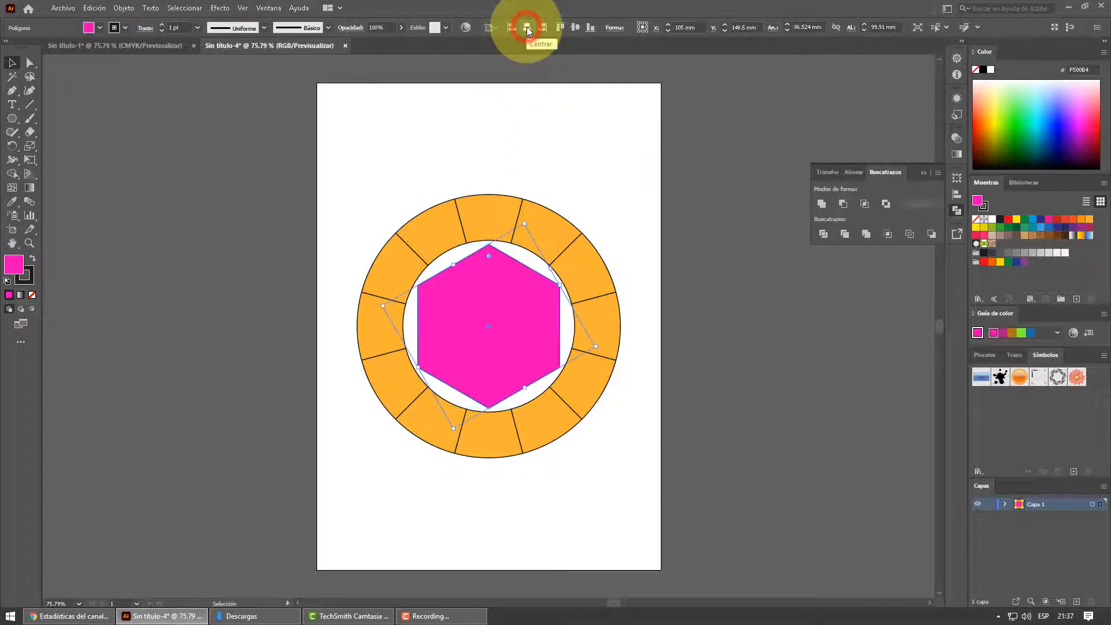
# - Center the hexagon vertically on the artboard and enlarge it proportionally to about 91 × 105 mm so its vertices meet the ring's inner edge
pyautogui.click(575, 27)
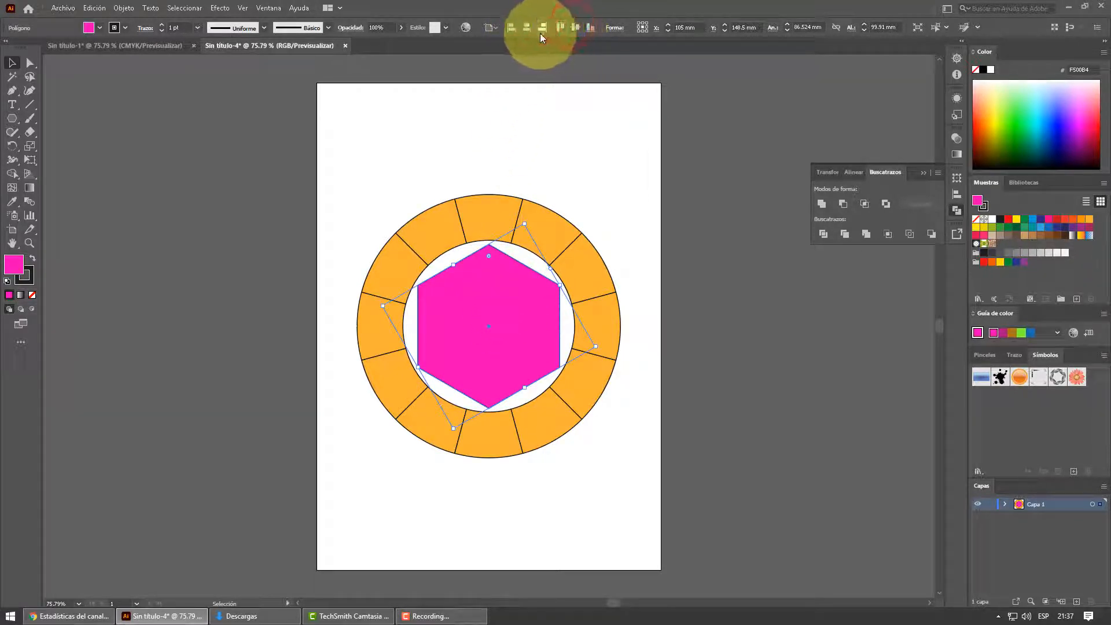
pyautogui.click(576, 29)
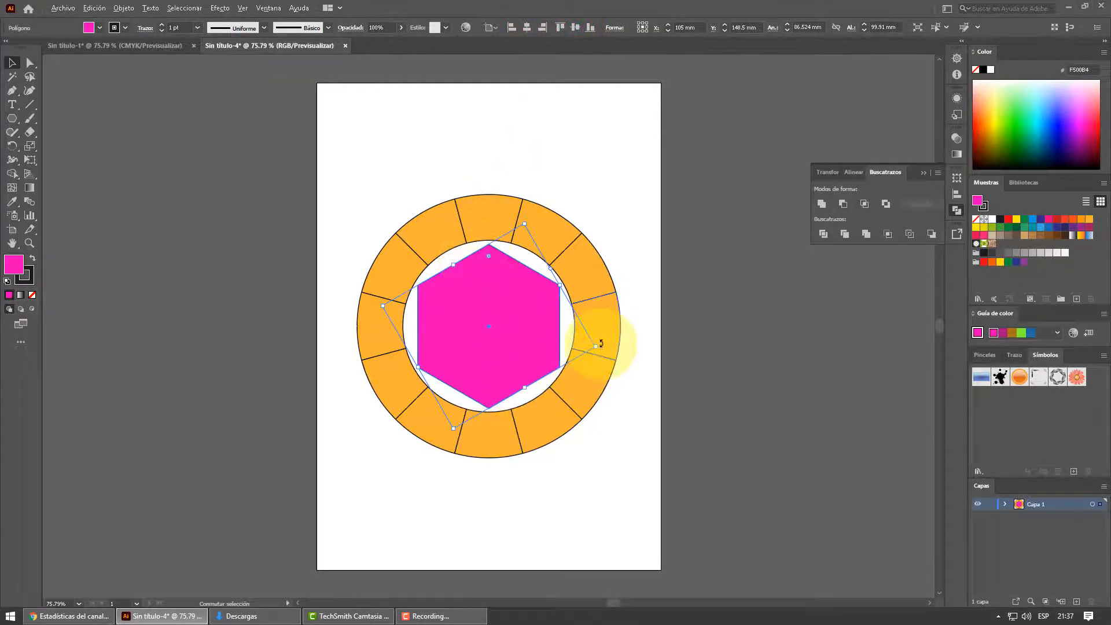
pyautogui.moveTo(596, 346); pyautogui.dragTo(604, 346)
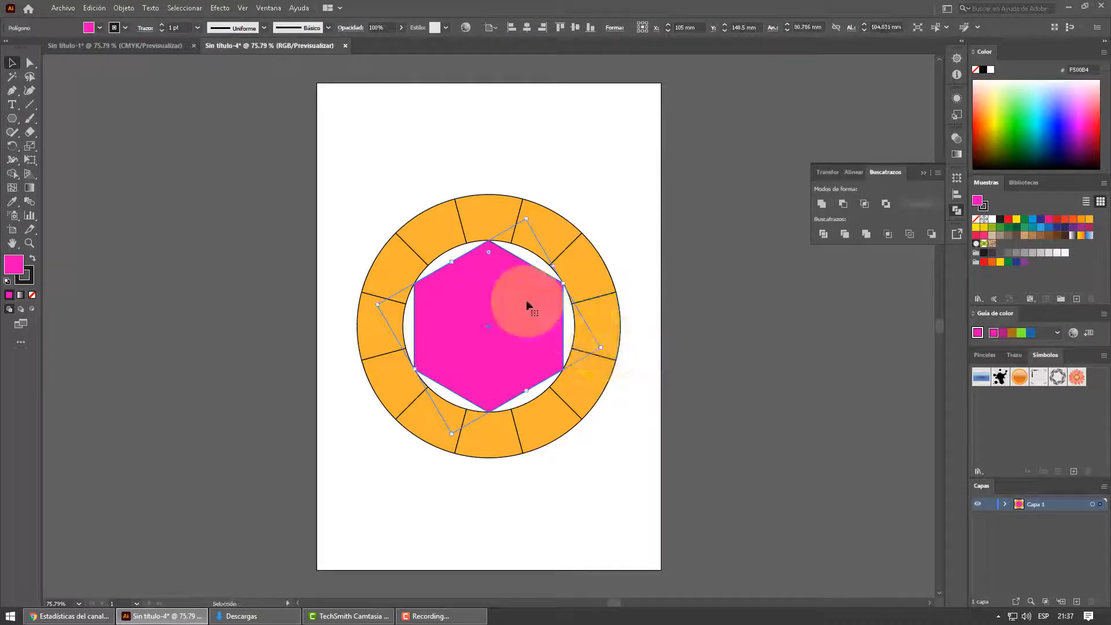
pyautogui.scroll(3, 531, 272)
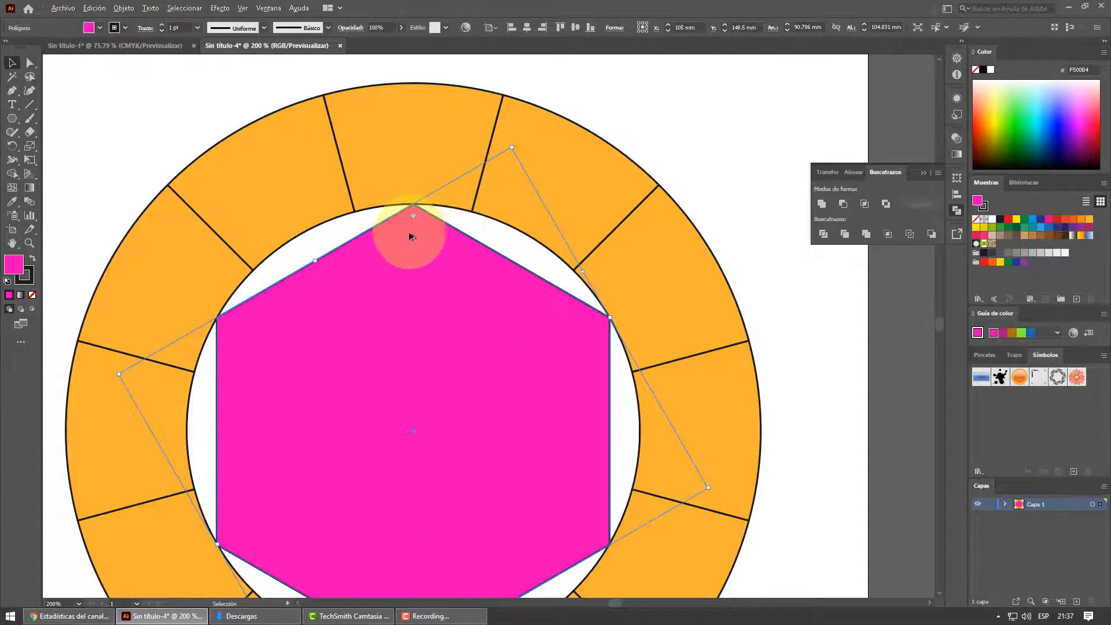
pyautogui.scroll(-2, 415, 335)
pyautogui.scroll(-1, 415, 335)
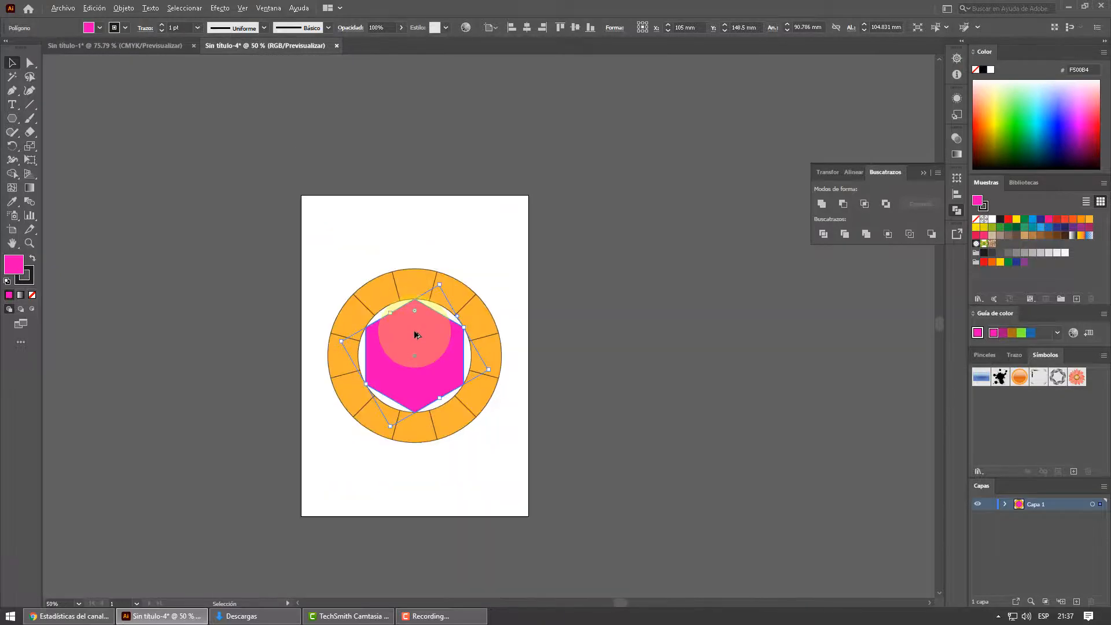
pyautogui.scroll(1, 403, 363)
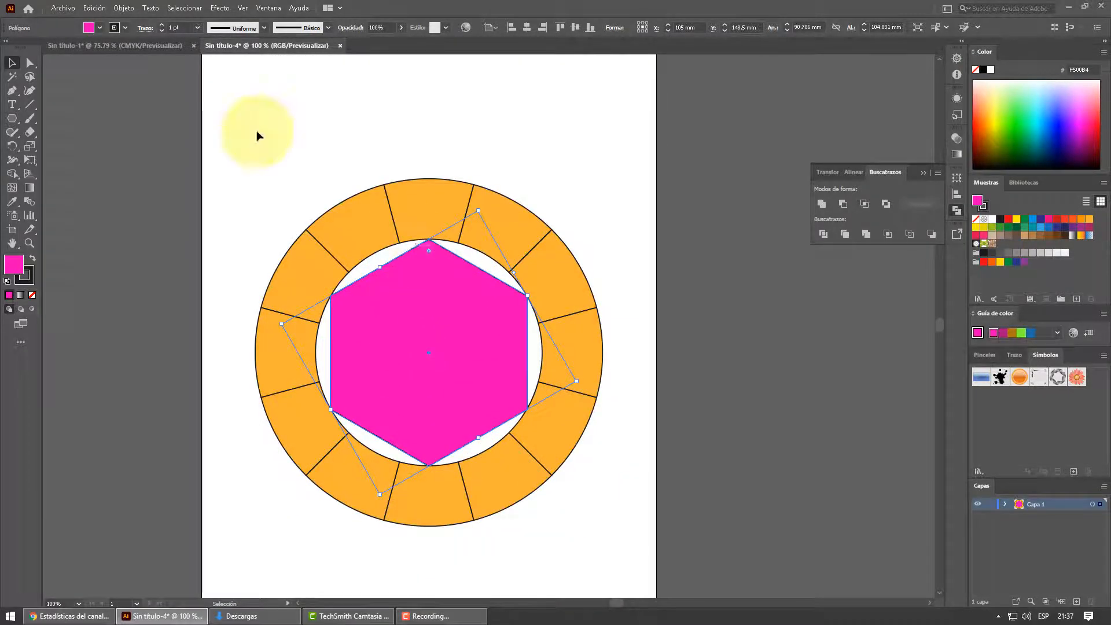
pyautogui.click(12, 62)
pyautogui.click(348, 122)
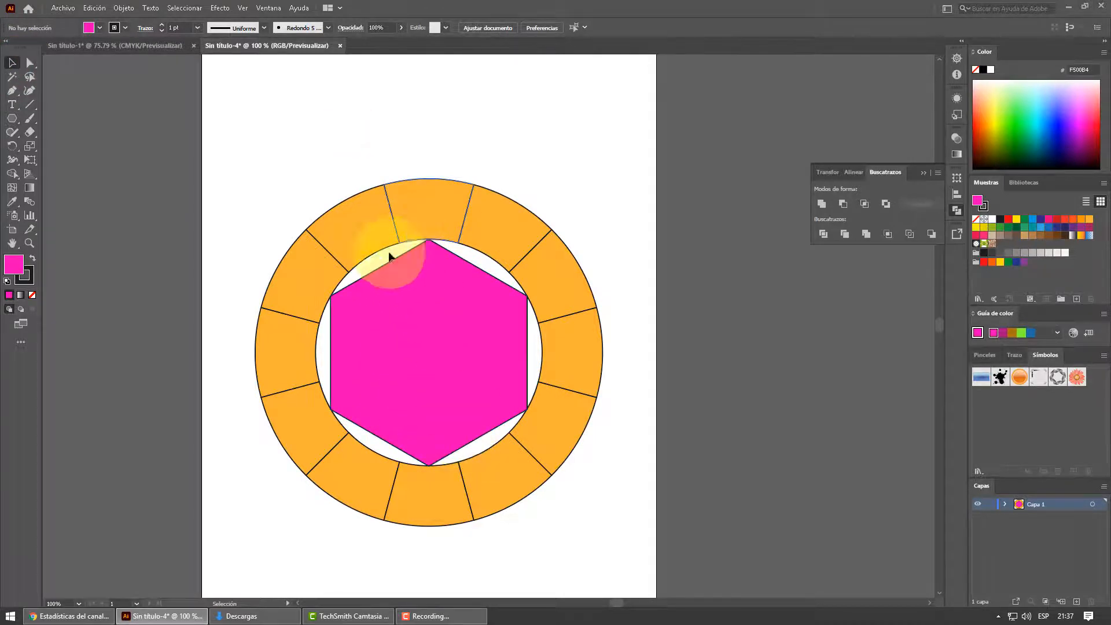
pyautogui.click(628, 218)
pyautogui.click(453, 331)
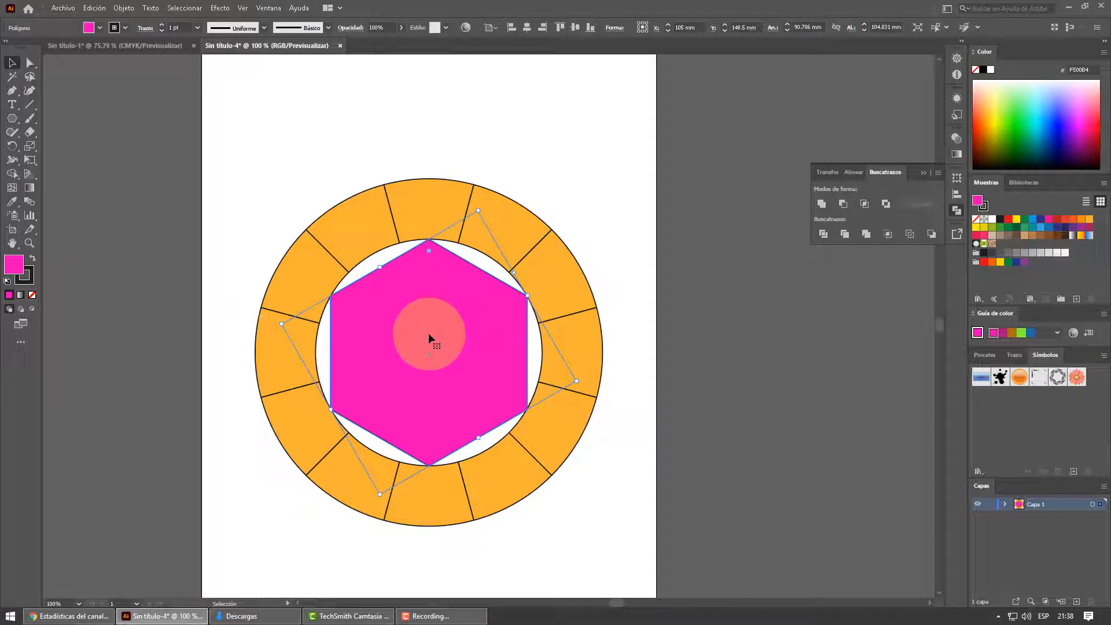
pyautogui.click(587, 191)
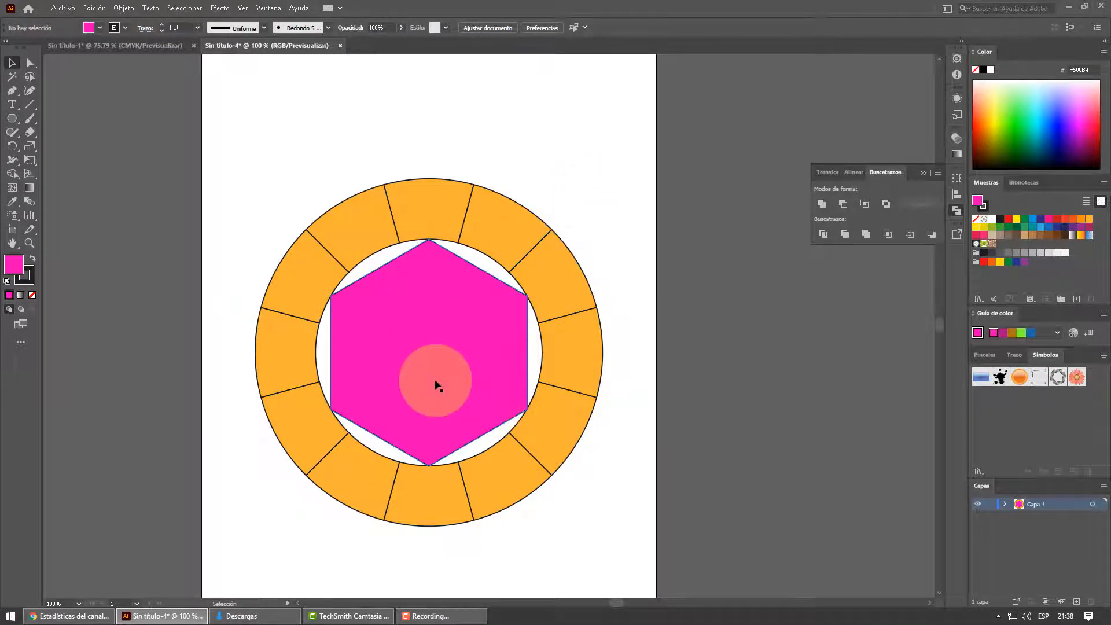
# - Following the reference, draw a triangle with the Pen tool joining the hexagon's top vertex to its two lower side vertices, and fill it with yellow
pyautogui.click(151, 46)
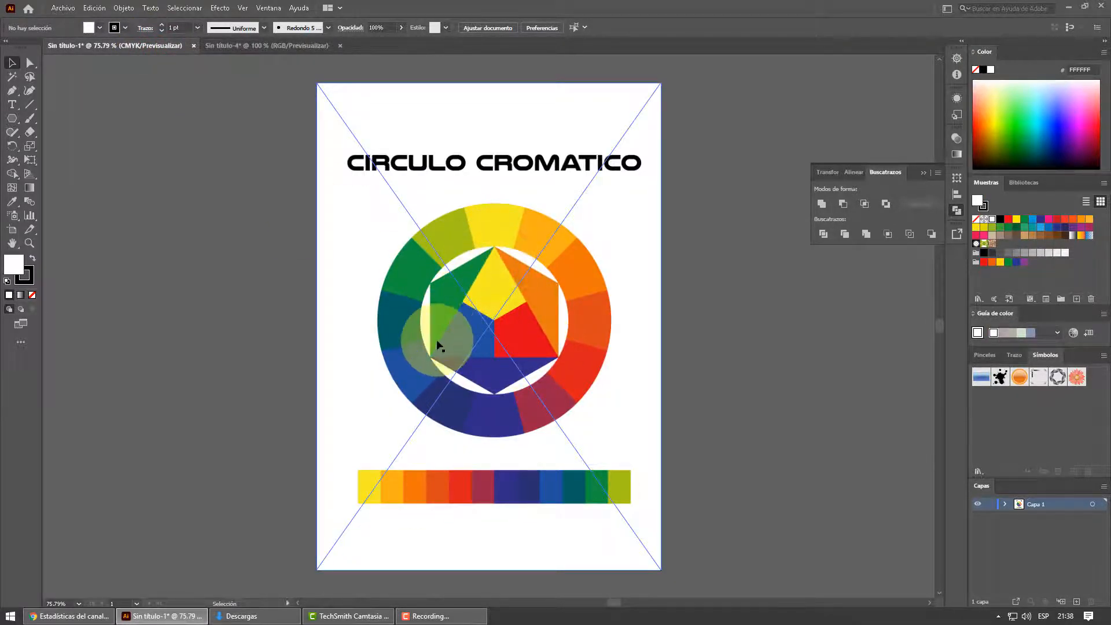
pyautogui.click(259, 45)
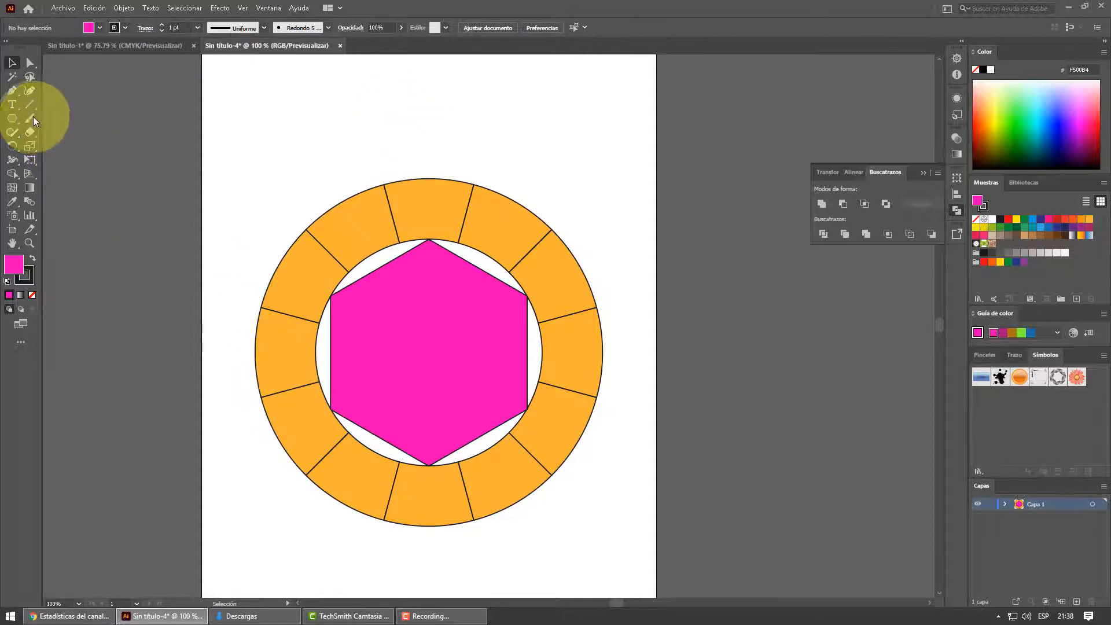
pyautogui.click(429, 240)
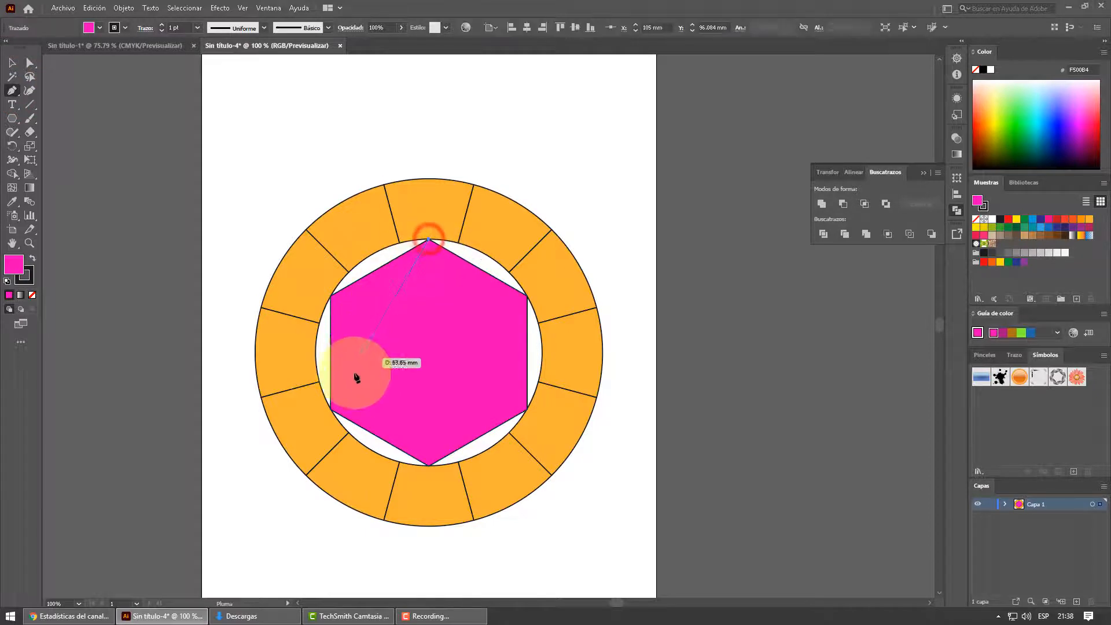
pyautogui.click(331, 410)
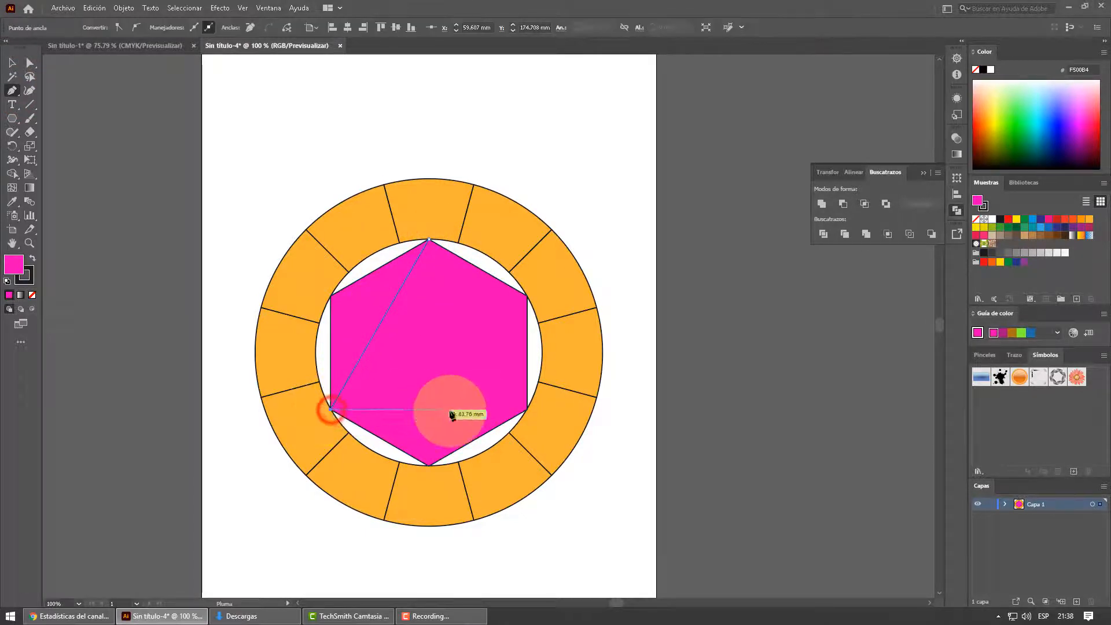
pyautogui.click(527, 410)
pyautogui.click(430, 241)
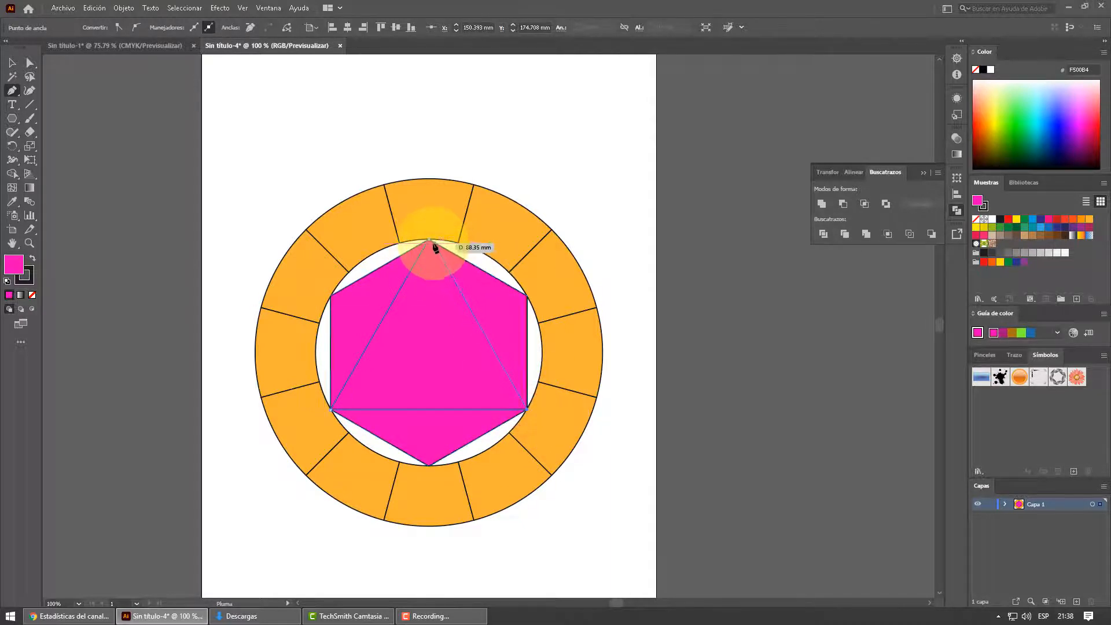
pyautogui.click(1017, 220)
pyautogui.click(12, 63)
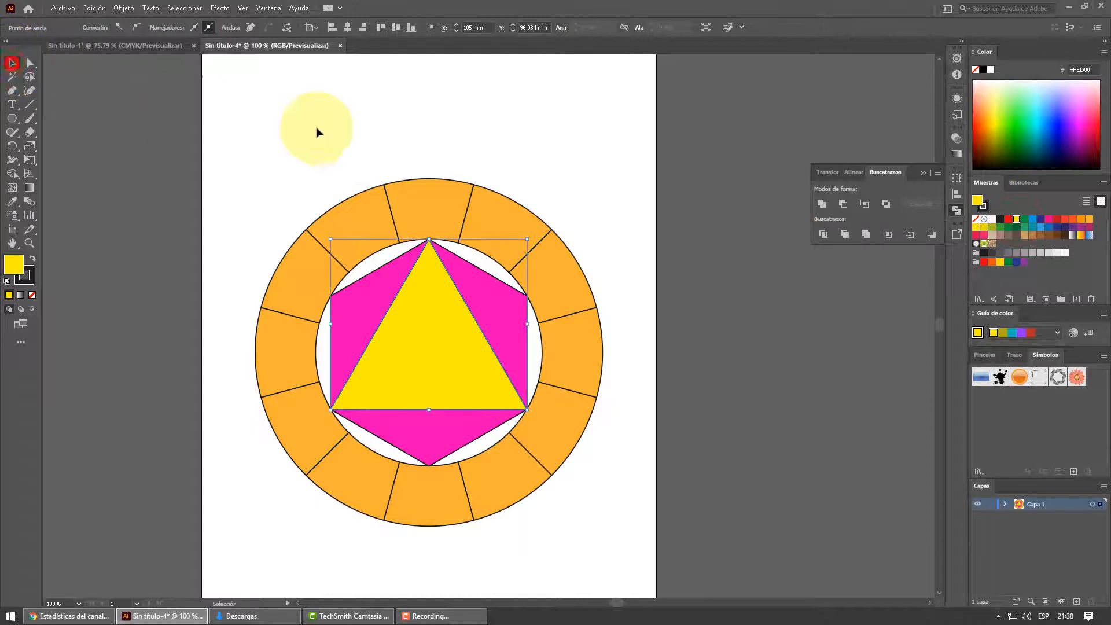
pyautogui.click(376, 132)
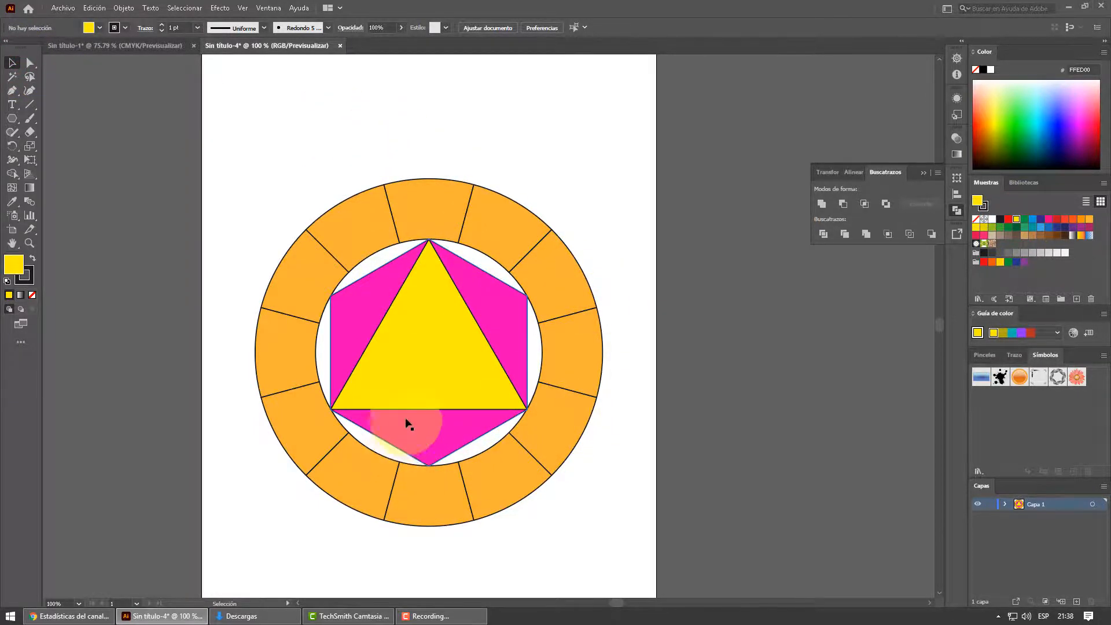
# - Draw a vertical line about 31 mm long from the hexagon's center down past the triangle's base, and center it horizontally on the artboard
pyautogui.scroll(2, 368, 428)
pyautogui.scroll(-2, 368, 429)
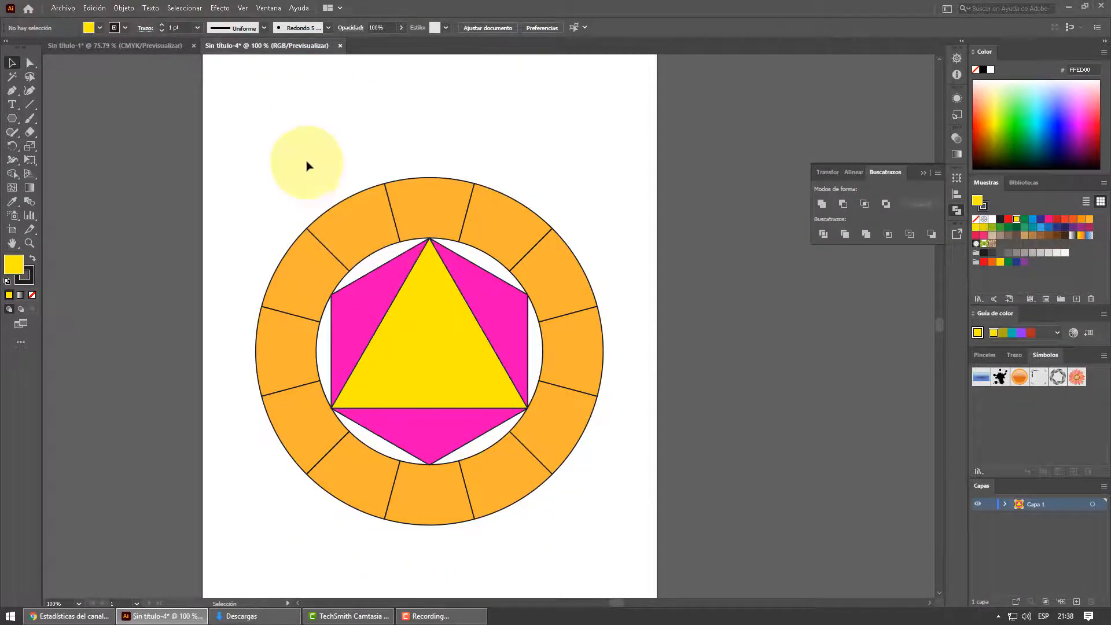
pyautogui.scroll(-2, 427, 318)
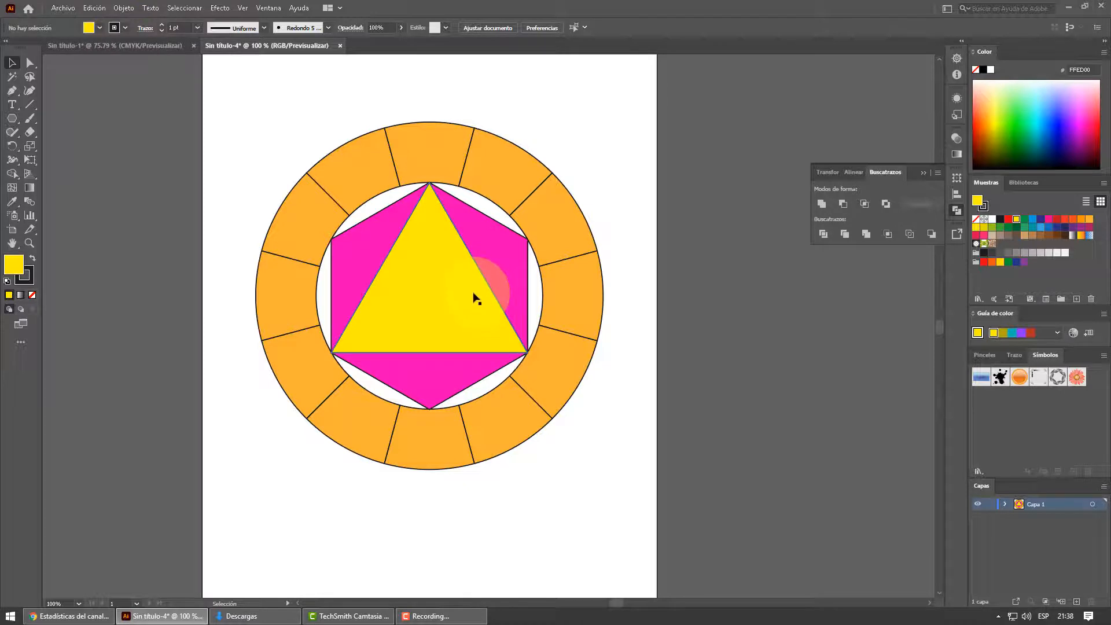
pyautogui.click(155, 50)
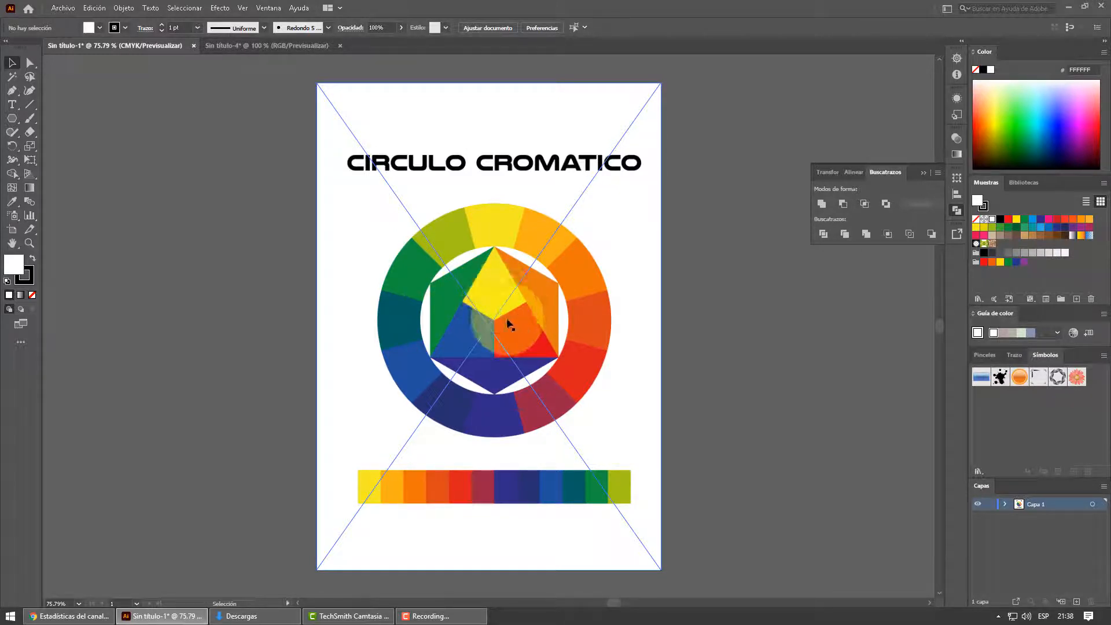
pyautogui.click(236, 47)
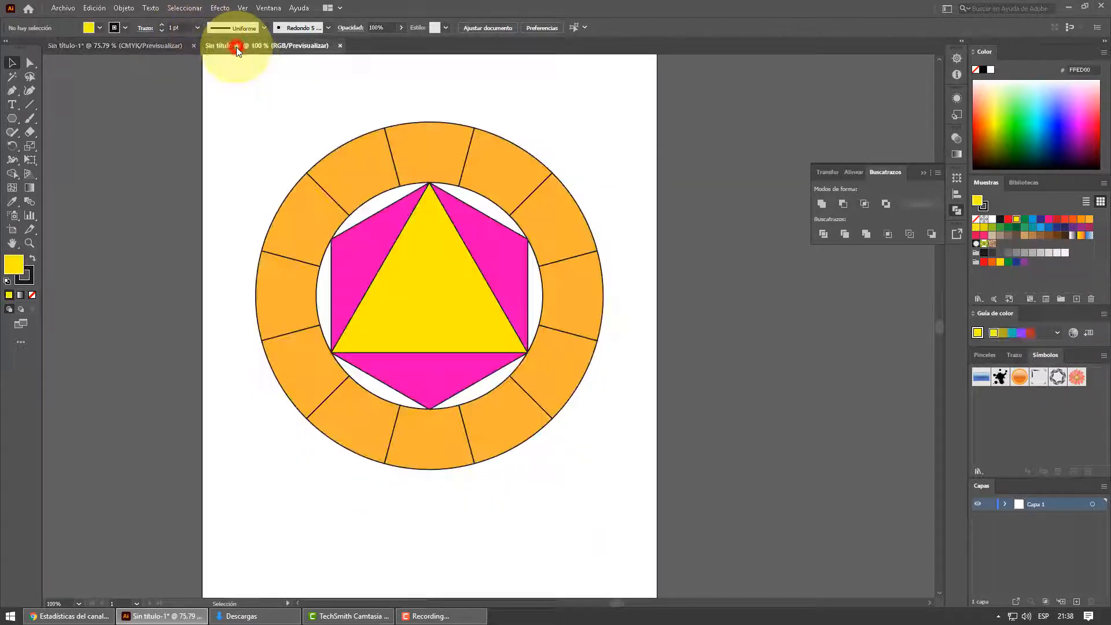
pyautogui.click(29, 104)
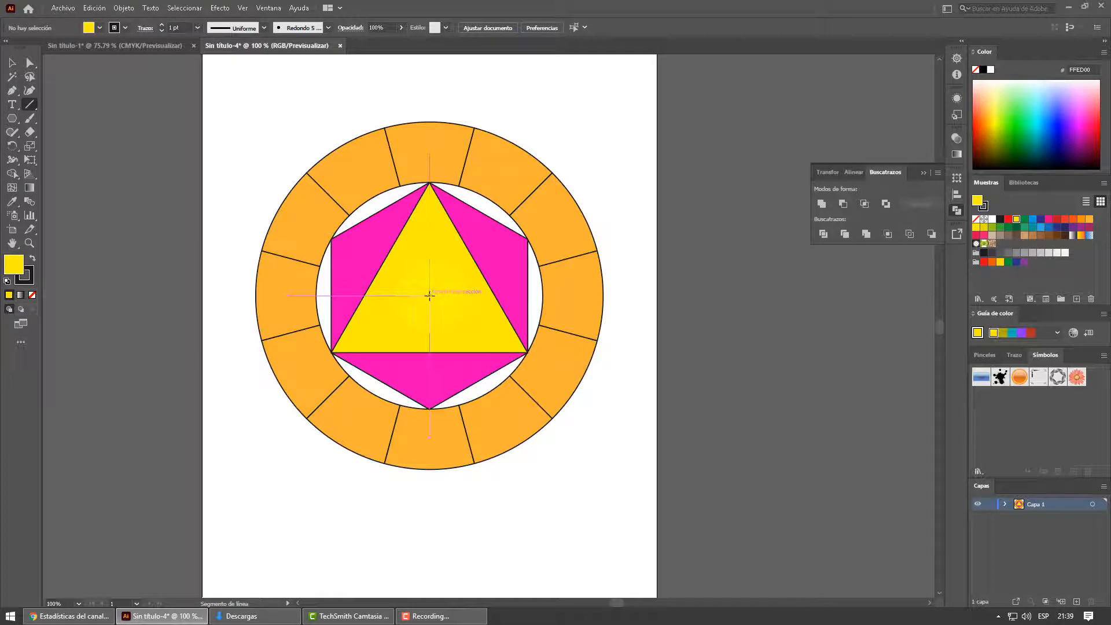
pyautogui.moveTo(429, 296); pyautogui.dragTo(429, 362)
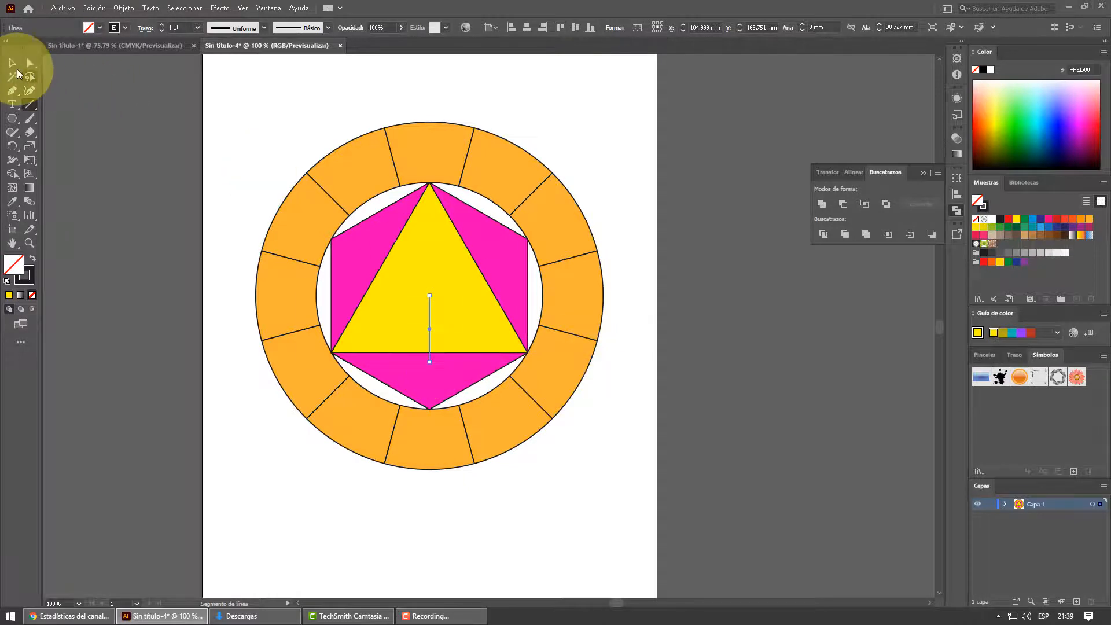
pyautogui.click(12, 62)
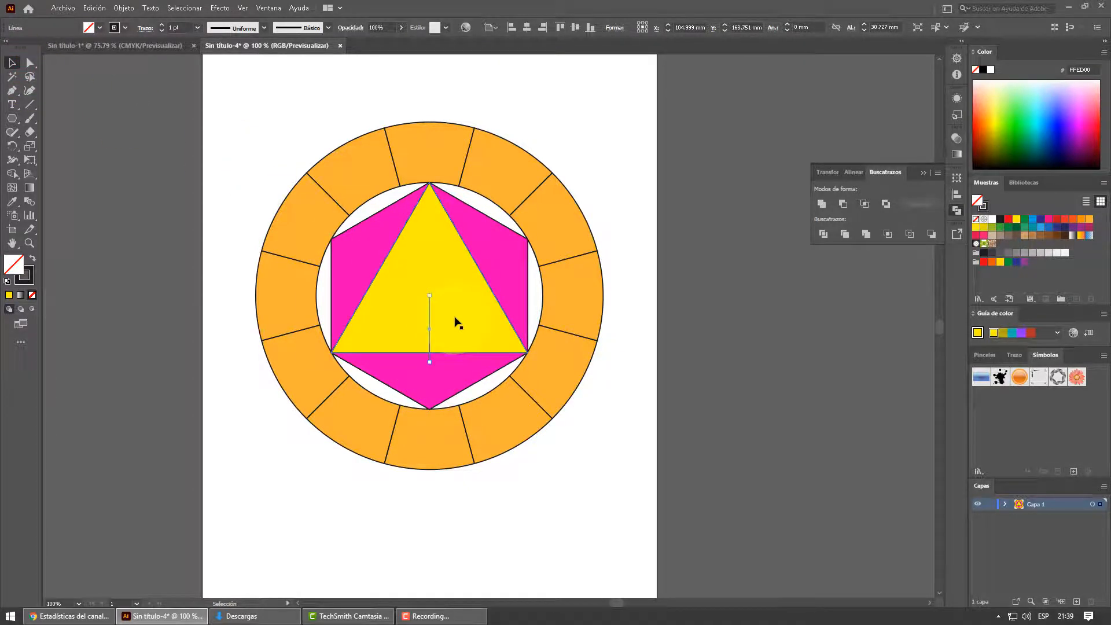
pyautogui.click(526, 29)
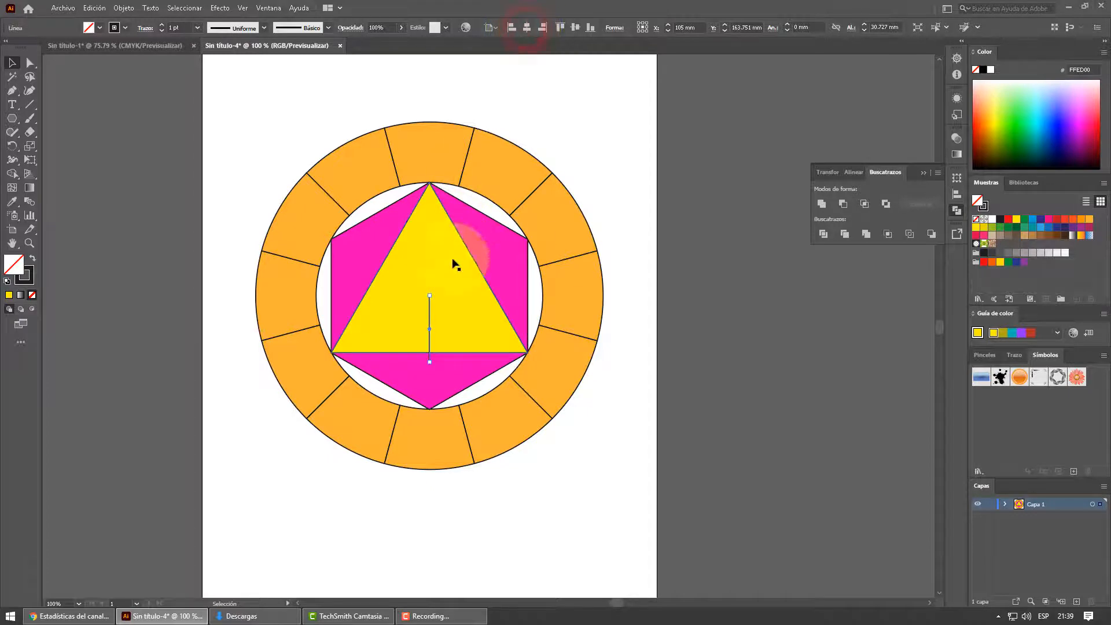
# - Apply a Transform effect to the line with 2 copies rotated by 120° around its upper end at the hexagon's center
pyautogui.click(220, 8)
pyautogui.moveTo(268, 109)
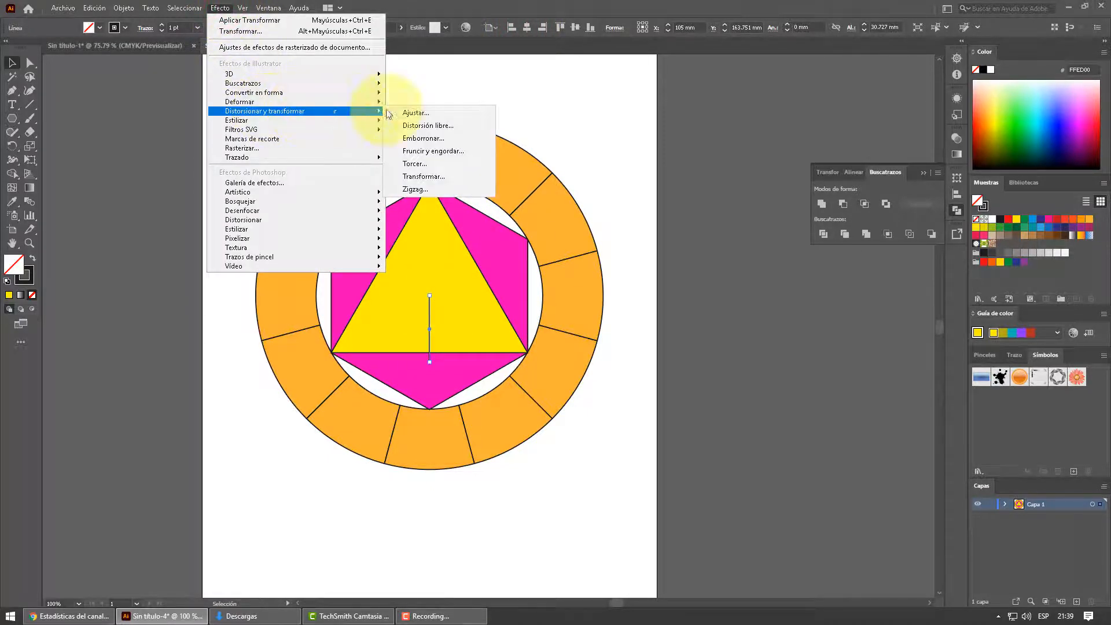
pyautogui.click(434, 175)
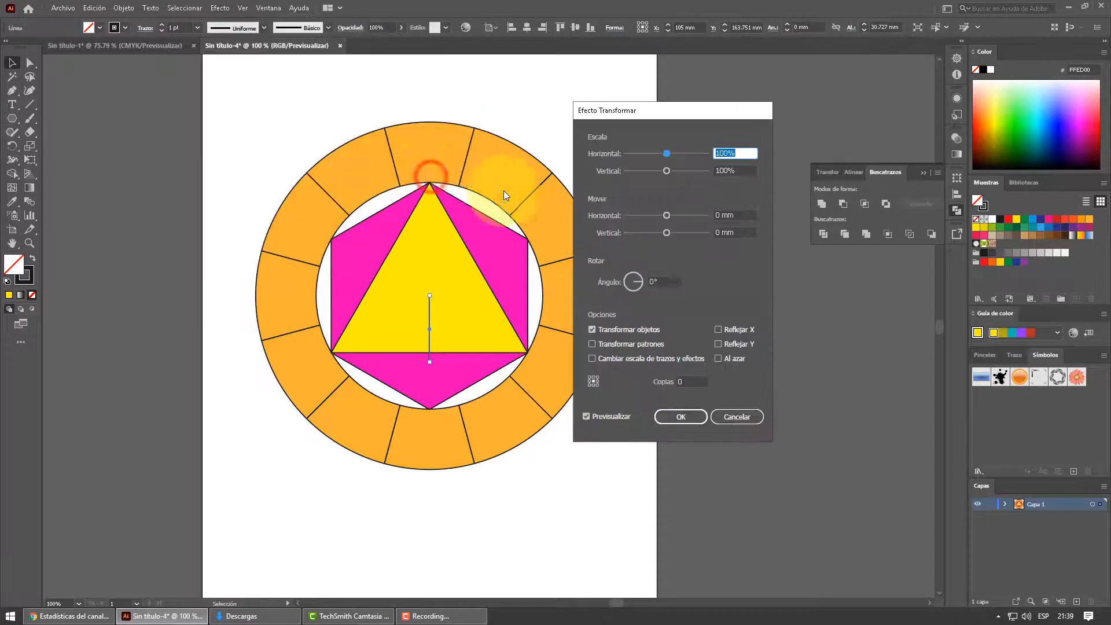
pyautogui.click(686, 383)
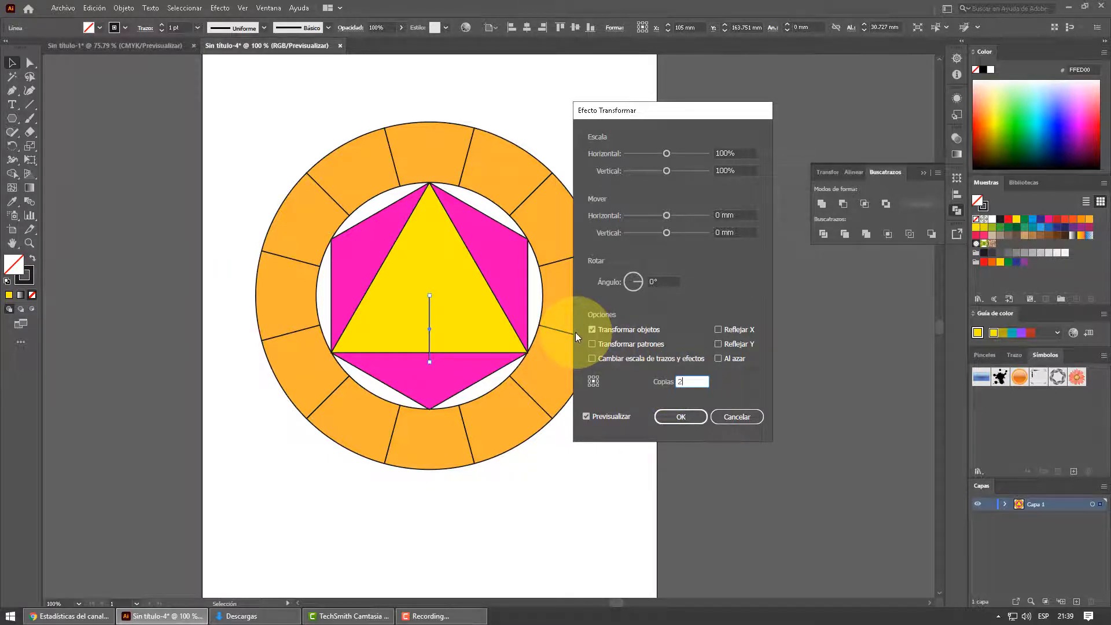
pyautogui.click(652, 282)
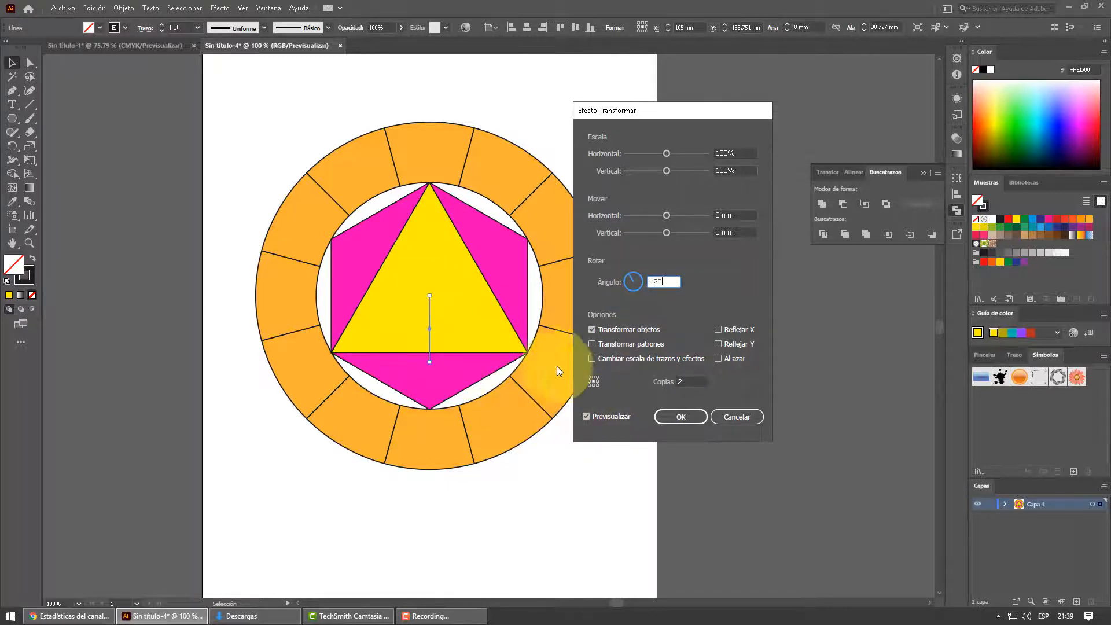
pyautogui.click(595, 380)
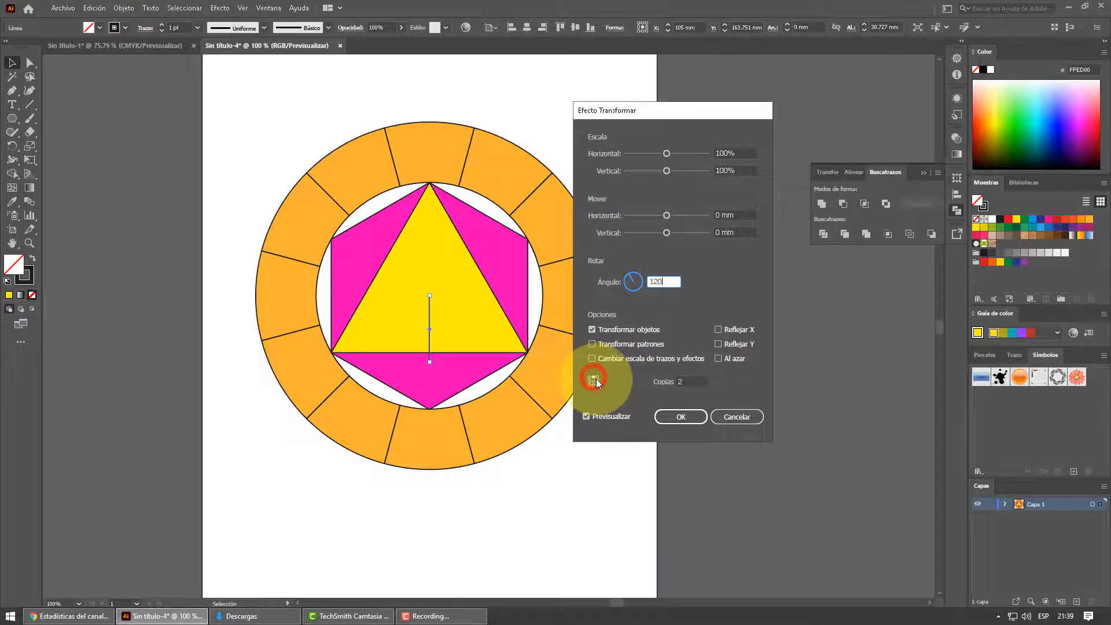
pyautogui.click(672, 417)
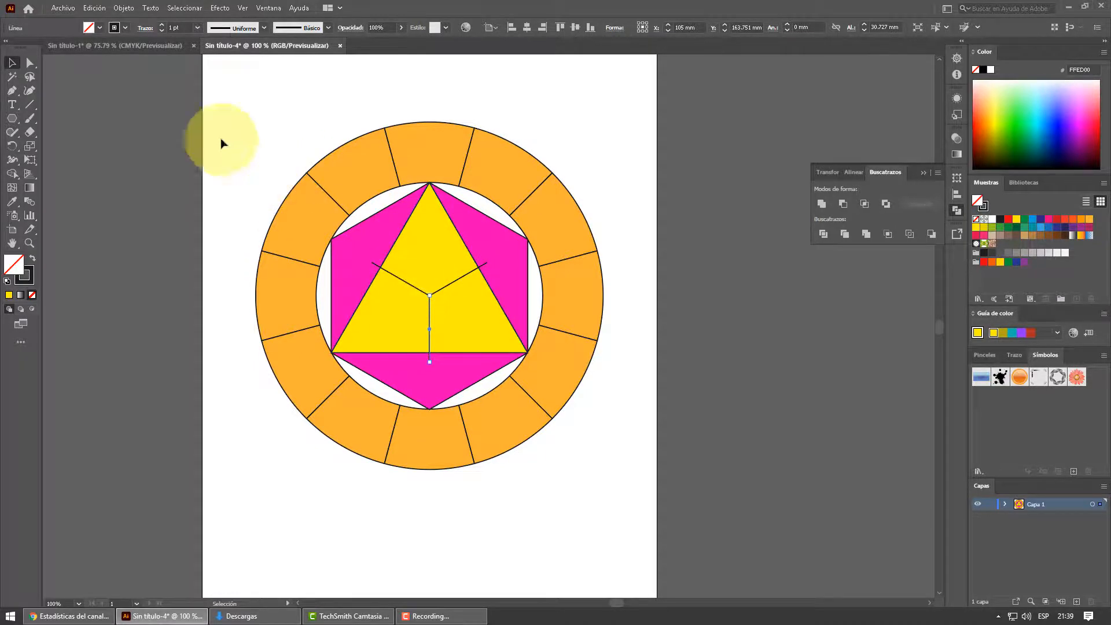
pyautogui.click(147, 121)
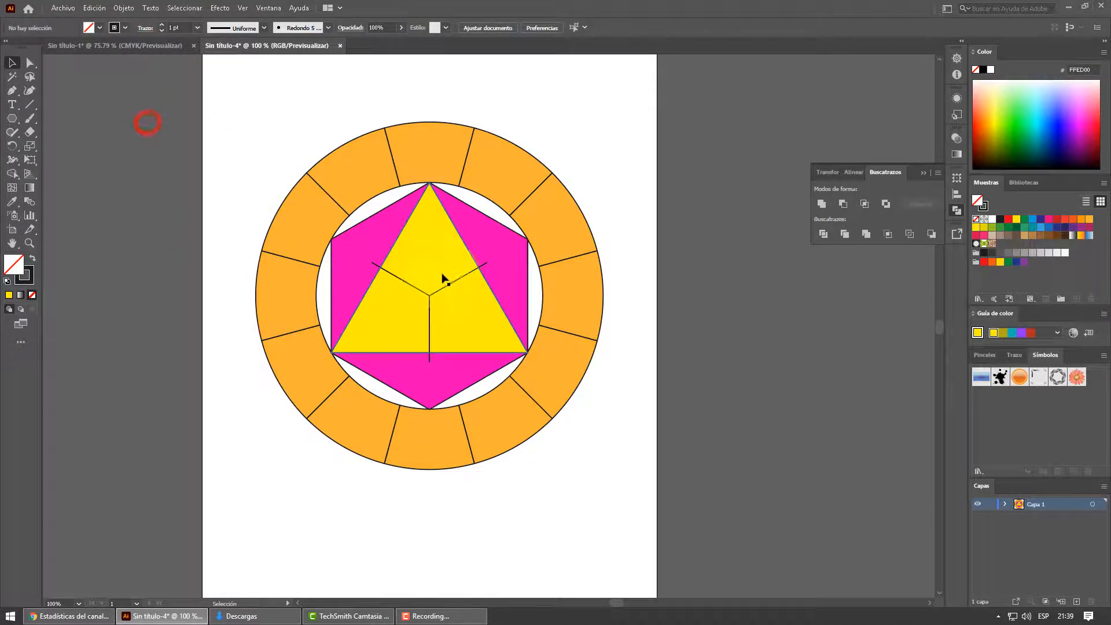
# - Expand the appearance of the transformed line into real paths for all three spokes
pyautogui.click(430, 309)
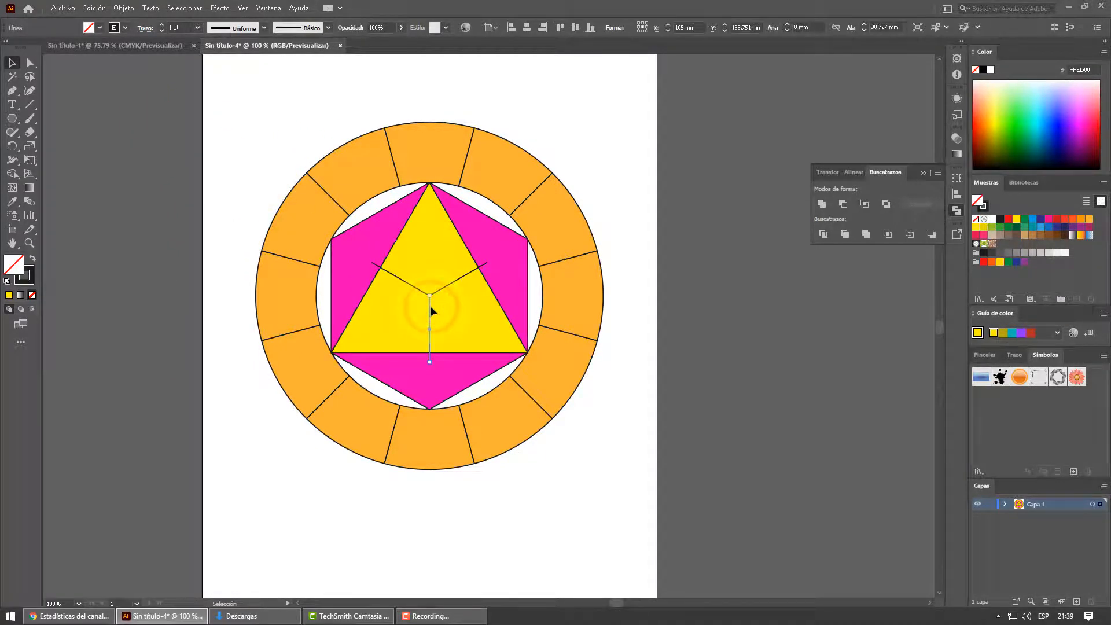
pyautogui.click(123, 8)
pyautogui.click(175, 155)
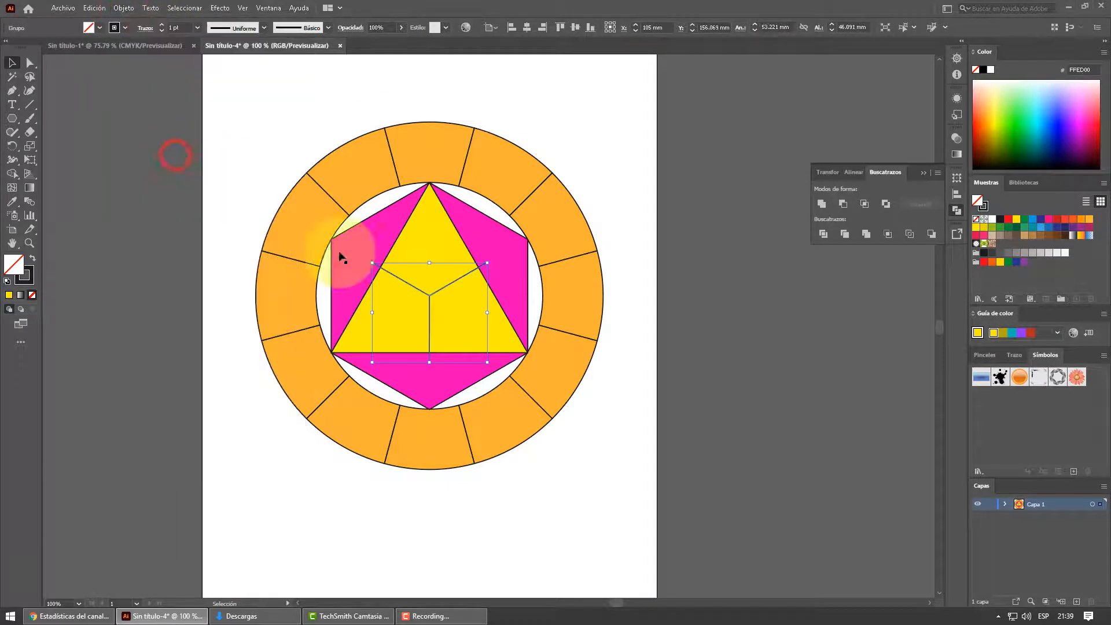
# - Add the pink hexagon and yellow triangle to the selected lines, split them all with Pathfinder Divide, and ungroup the resulting pieces
pyautogui.keyDown('shift'); pyautogui.click(372, 241); pyautogui.keyUp('shift')
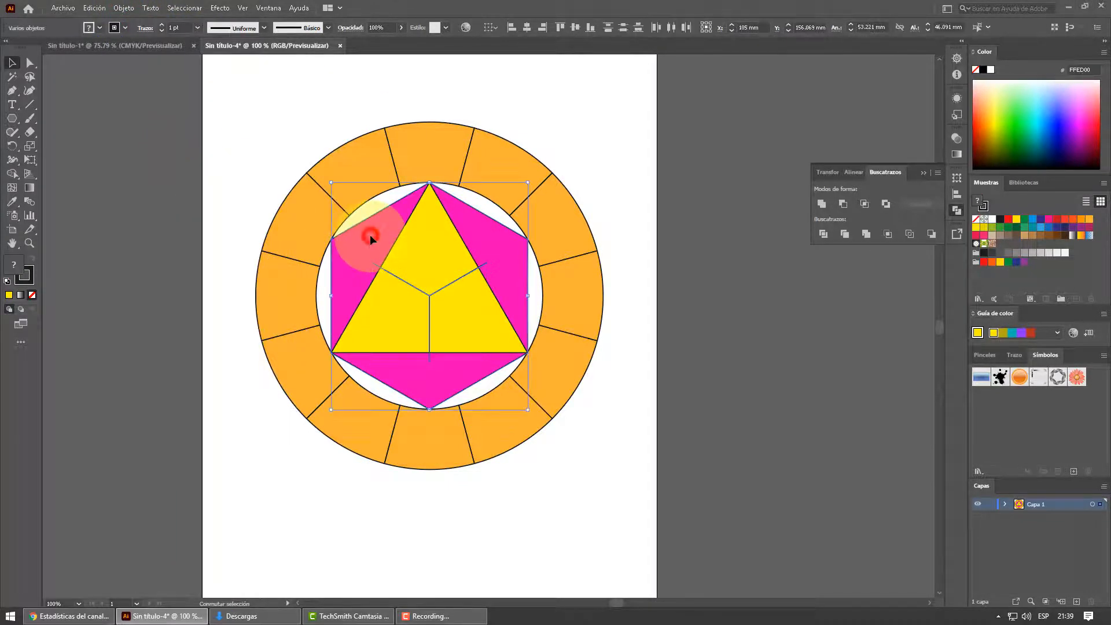
pyautogui.keyDown('shift'); pyautogui.click(422, 245); pyautogui.keyUp('shift')
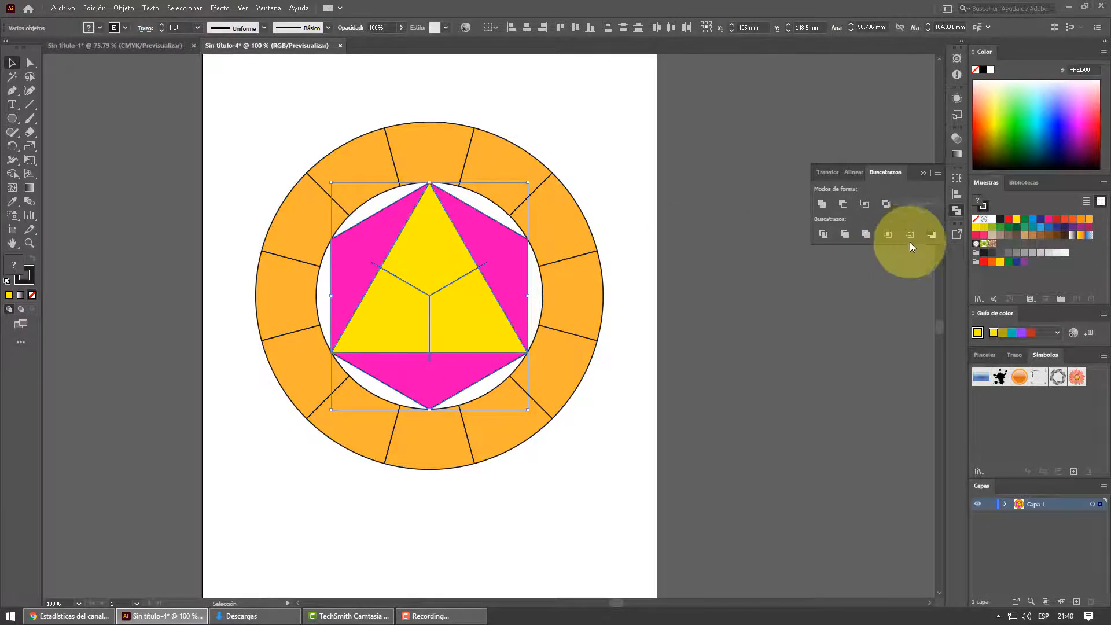
pyautogui.click(824, 235)
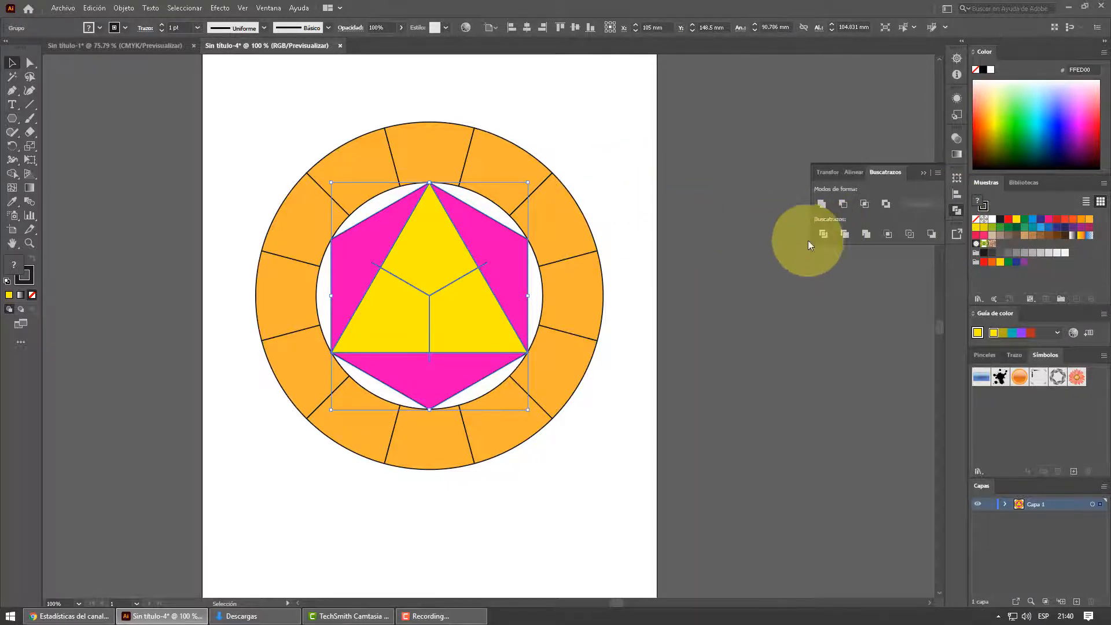
pyautogui.rightClick(436, 244)
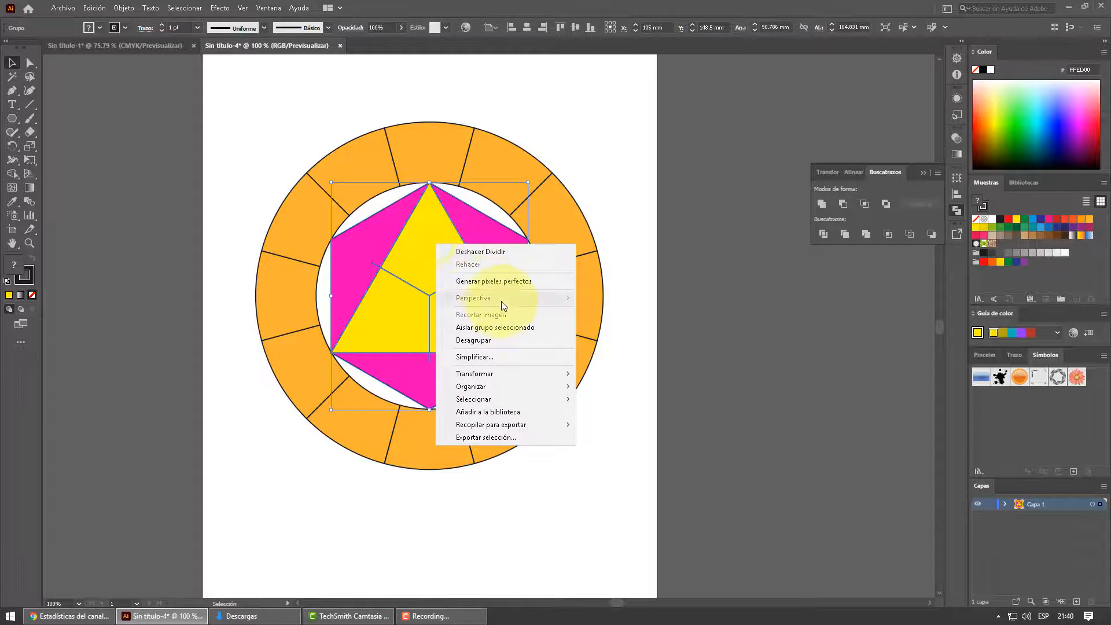
pyautogui.click(484, 341)
pyautogui.click(613, 182)
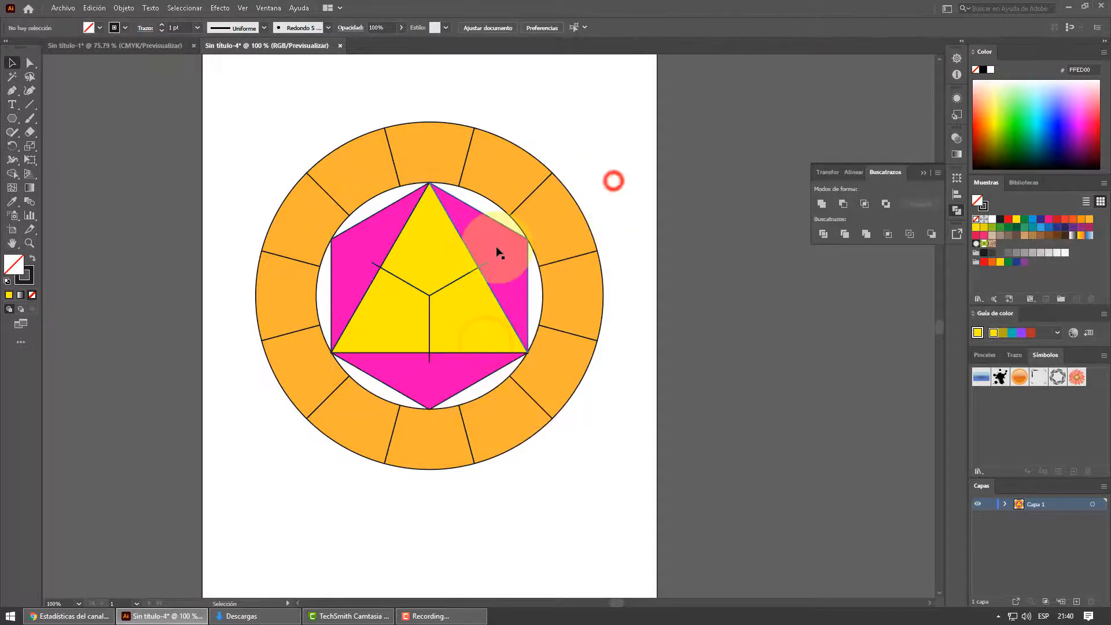
# - Fill the hexagon's upper-right outer piece with dark blue (2A00A6) and its bottom outer piece with green
pyautogui.click(497, 250)
pyautogui.click(1061, 139)
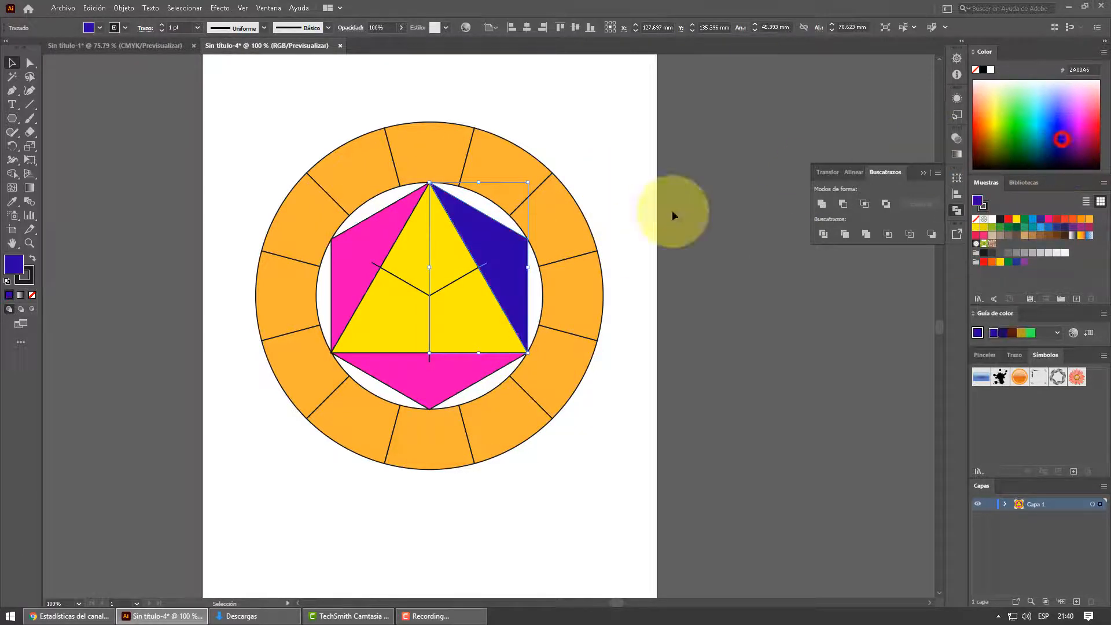
pyautogui.click(453, 389)
pyautogui.click(1004, 139)
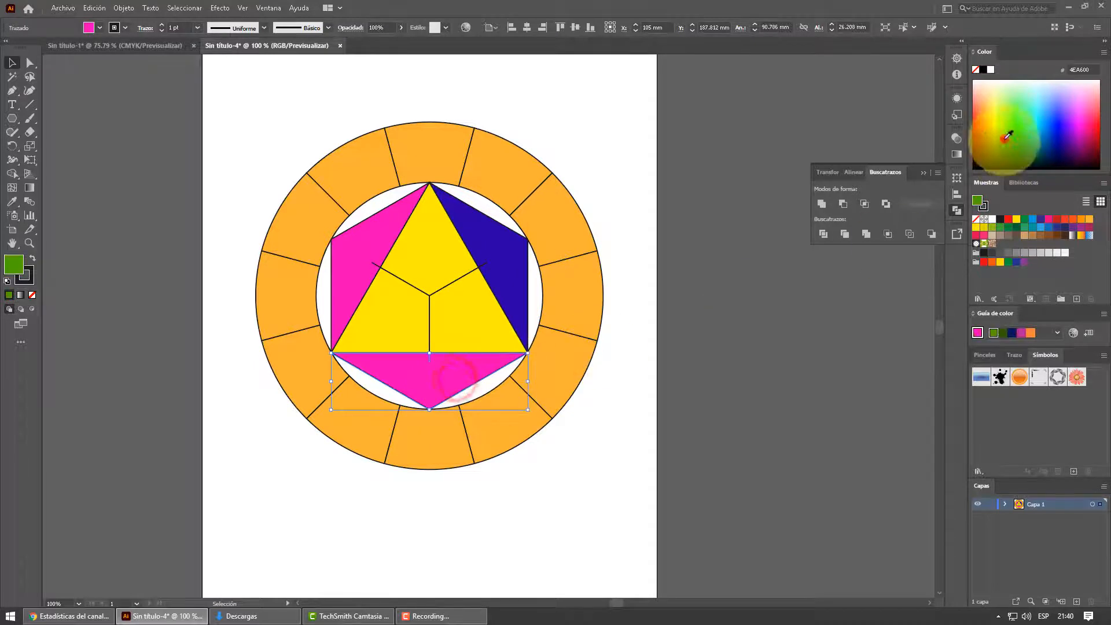
# - Fill the triangle's lower-right piece with pinkish red and its lower-left piece with teal green, keeping the top piece yellow
pyautogui.click(392, 225)
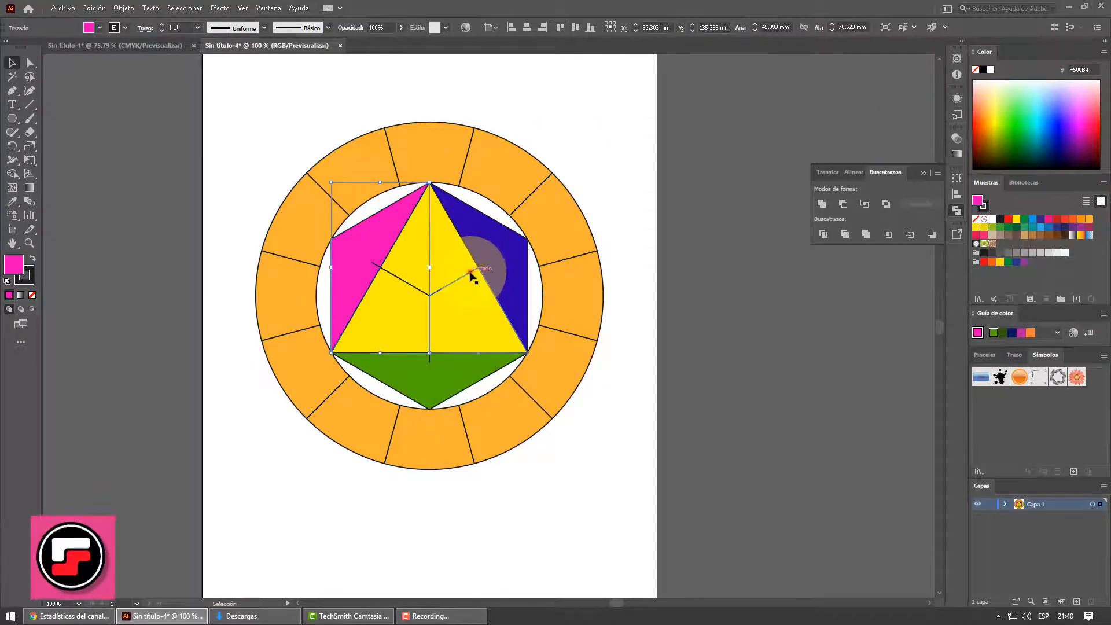
pyautogui.click(485, 265)
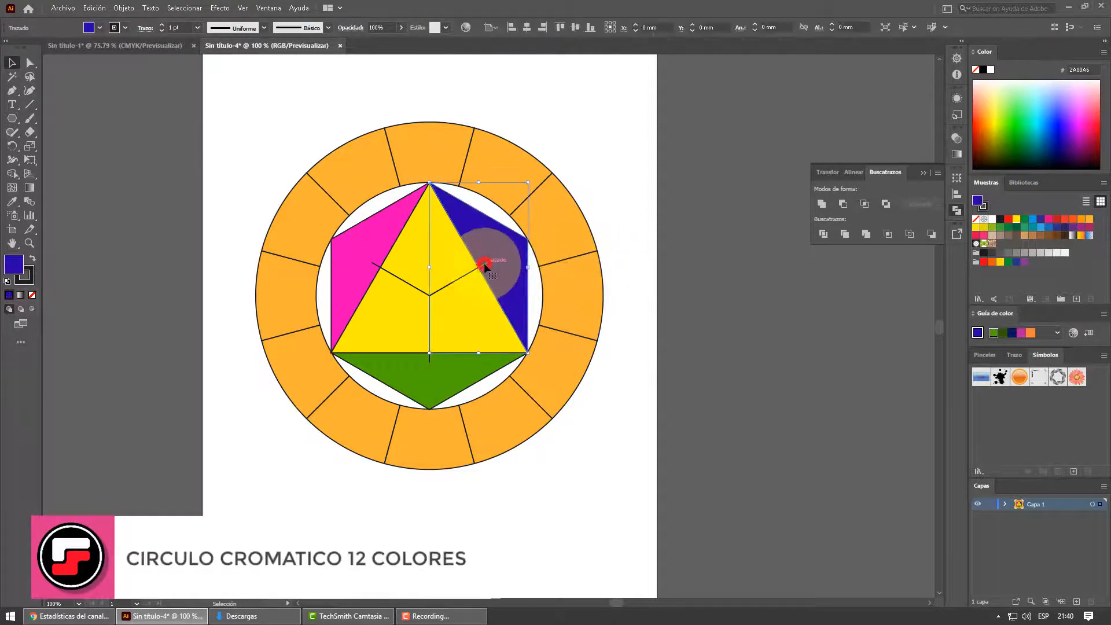
pyautogui.click(476, 288)
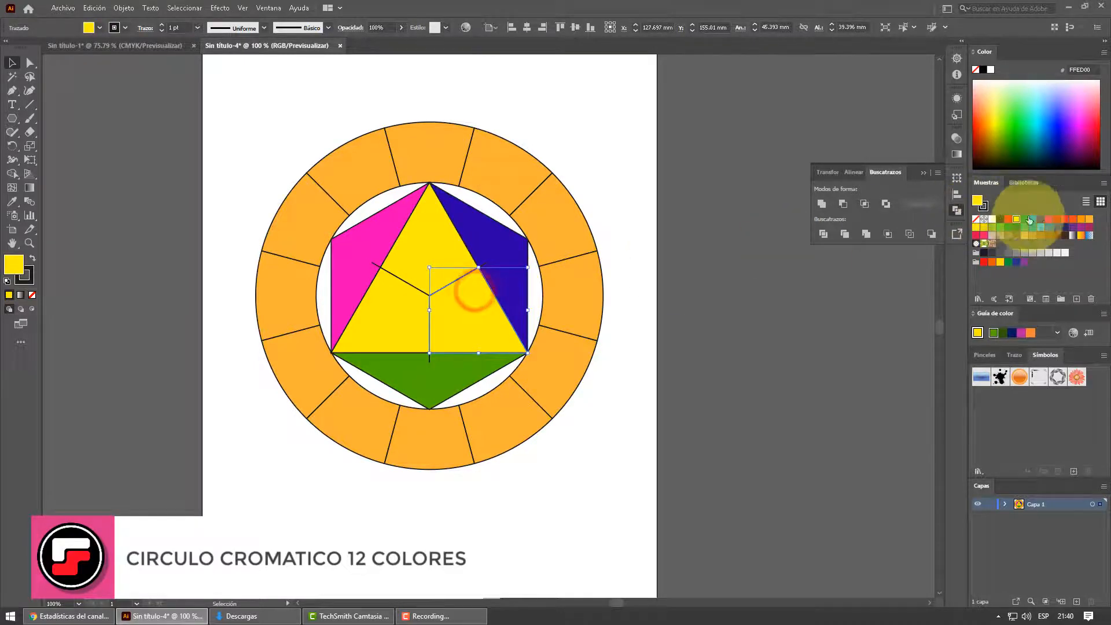
pyautogui.click(1048, 225)
pyautogui.click(380, 310)
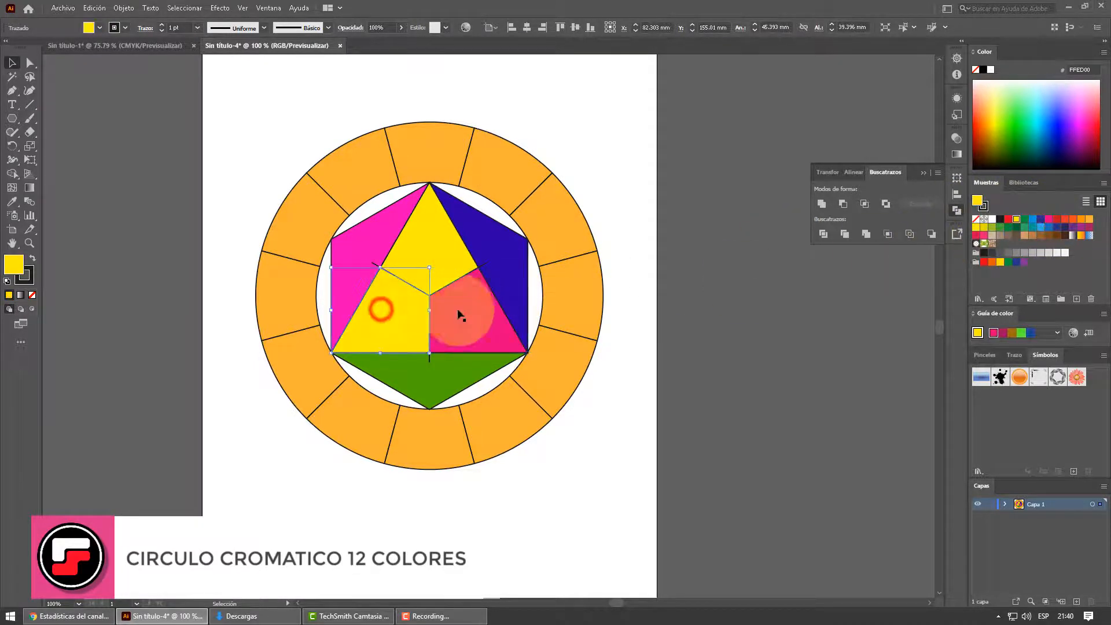
pyautogui.click(1028, 129)
pyautogui.click(436, 247)
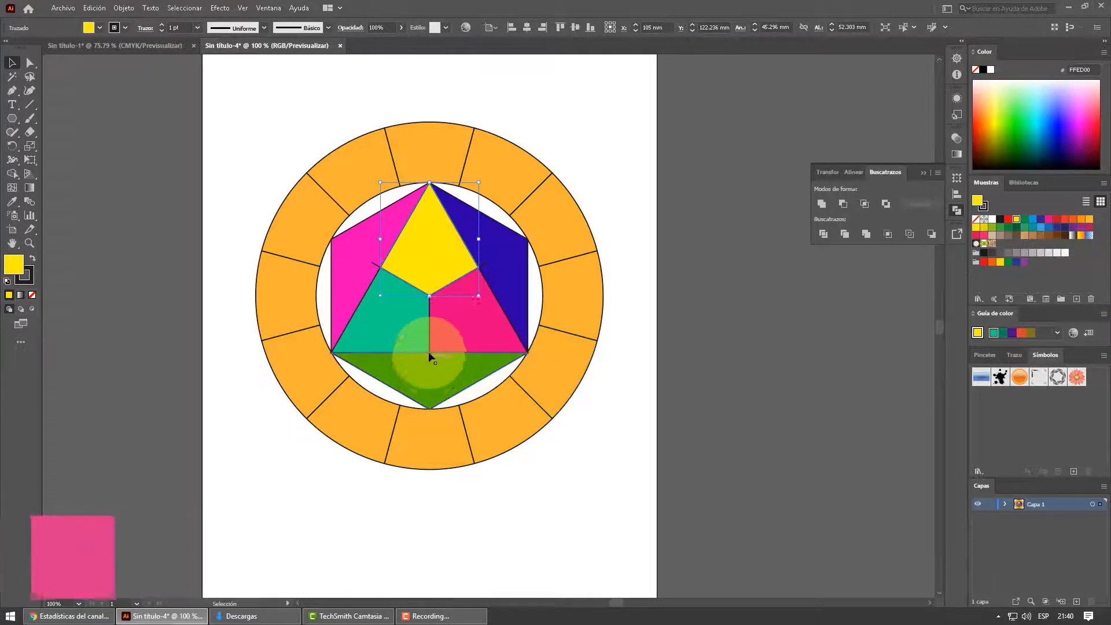
# - Isolate the dark blue piece and remove the leftover line segment protruding into it with the Shape Builder tool
pyautogui.scroll(5, 480, 269)
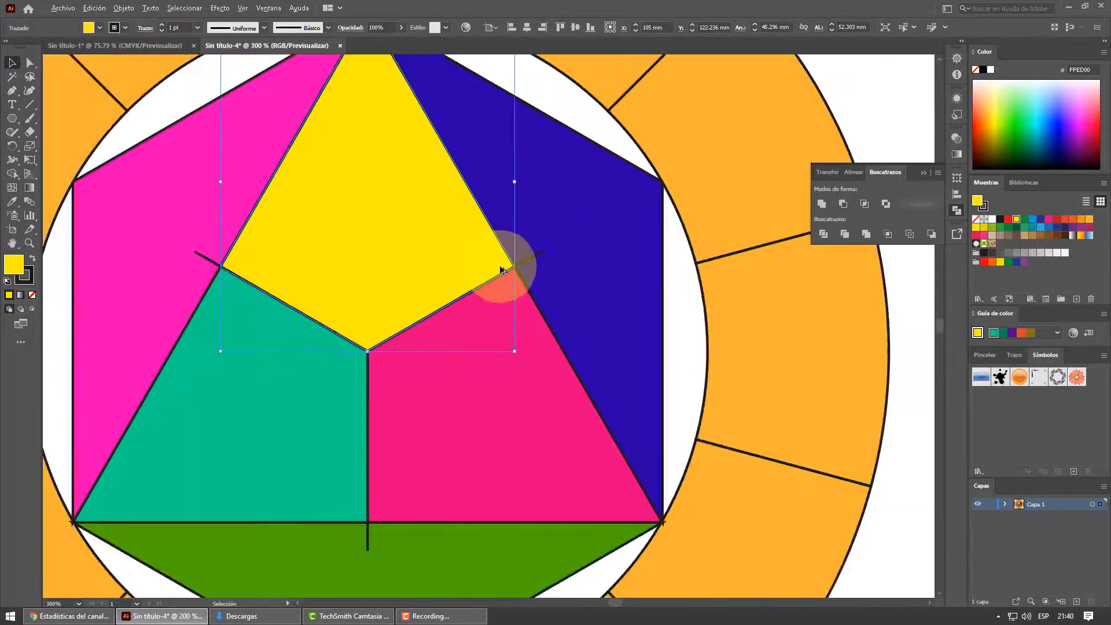
pyautogui.click(566, 247)
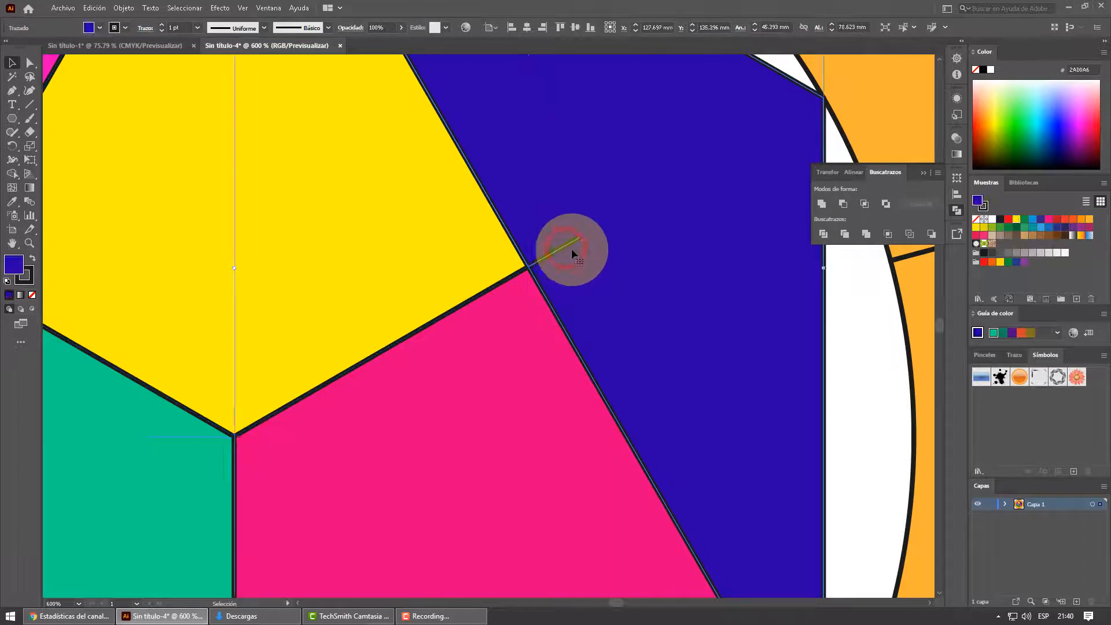
pyautogui.doubleClick(568, 245)
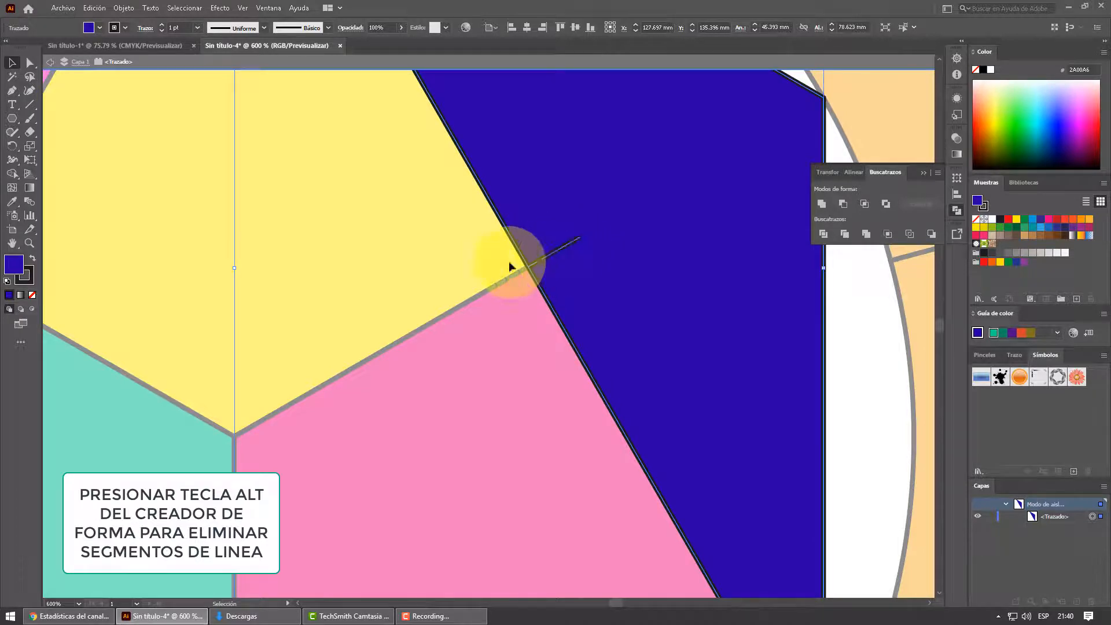
pyautogui.click(12, 173)
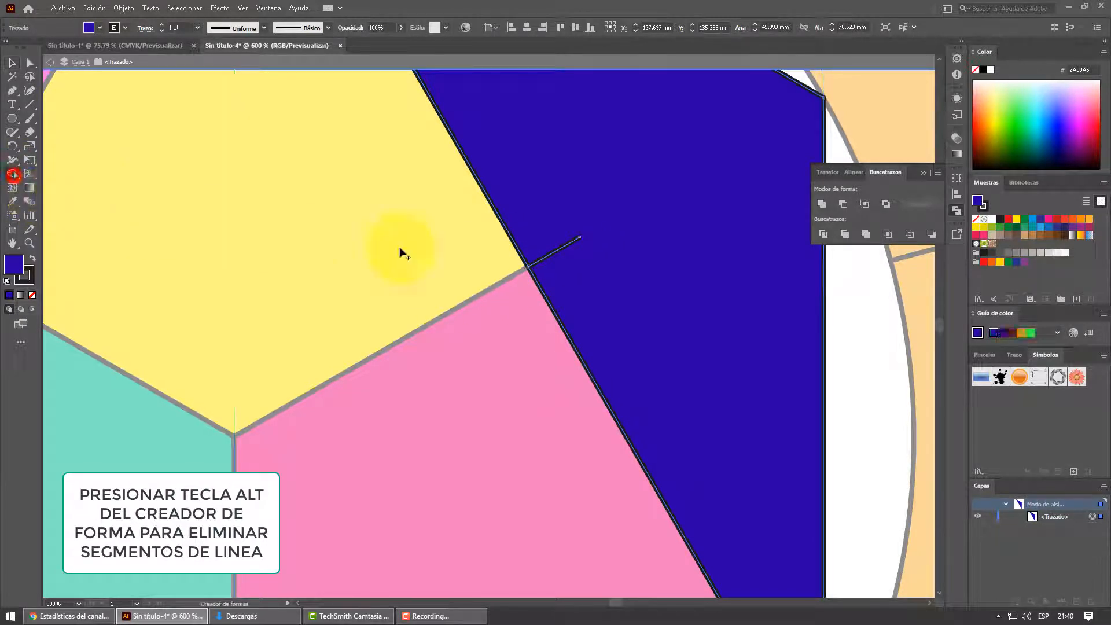
pyautogui.click(12, 62)
pyautogui.click(549, 254)
pyautogui.click(868, 334)
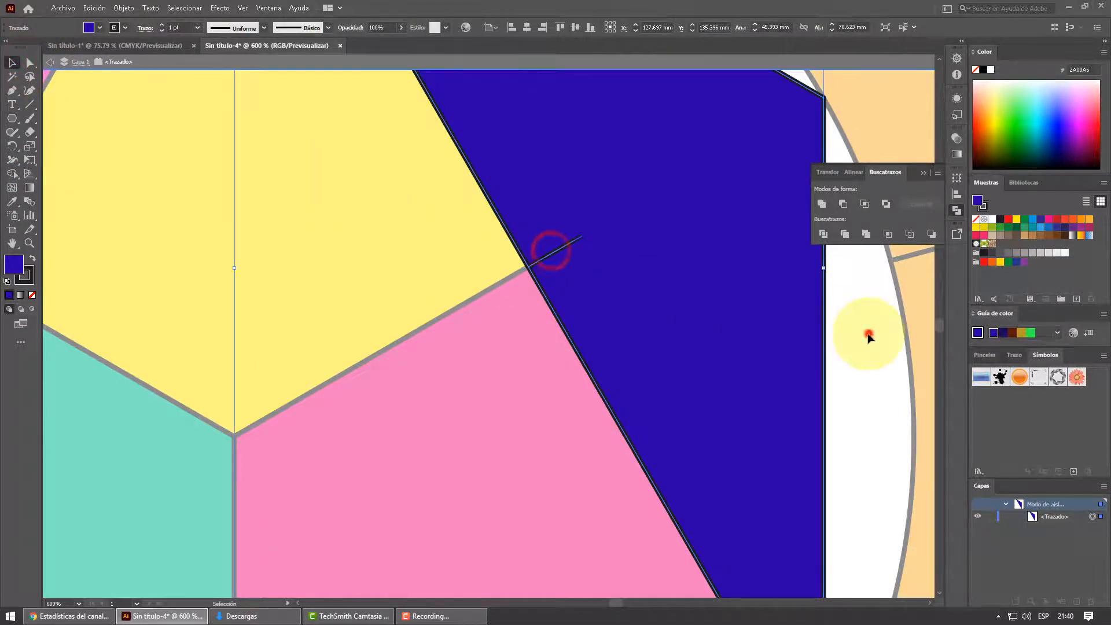
pyautogui.click(12, 173)
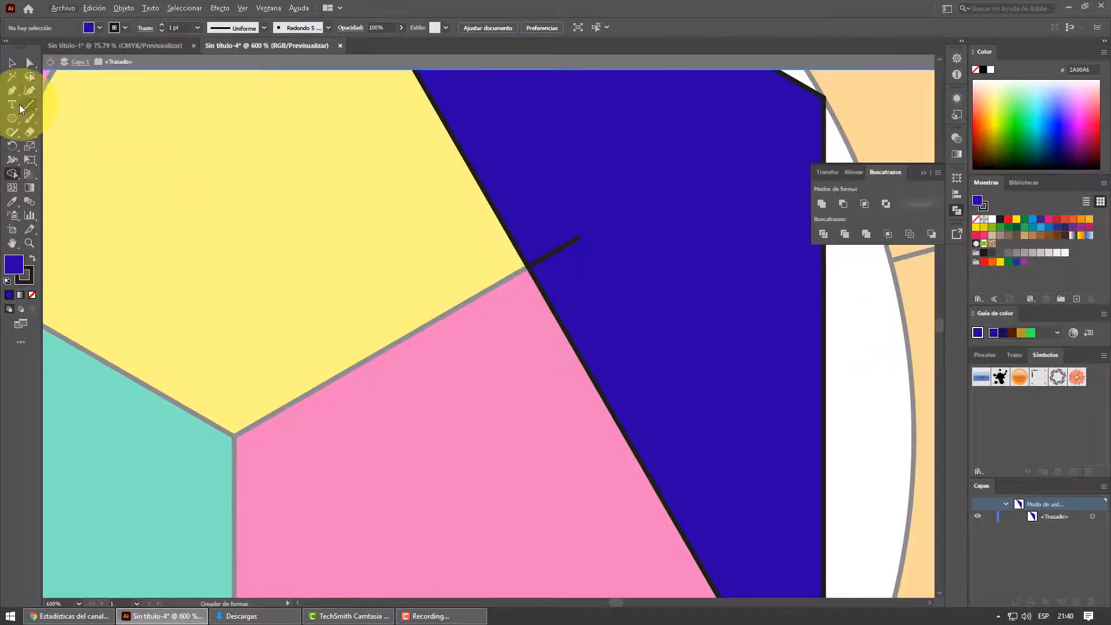
pyautogui.click(11, 63)
pyautogui.click(575, 241)
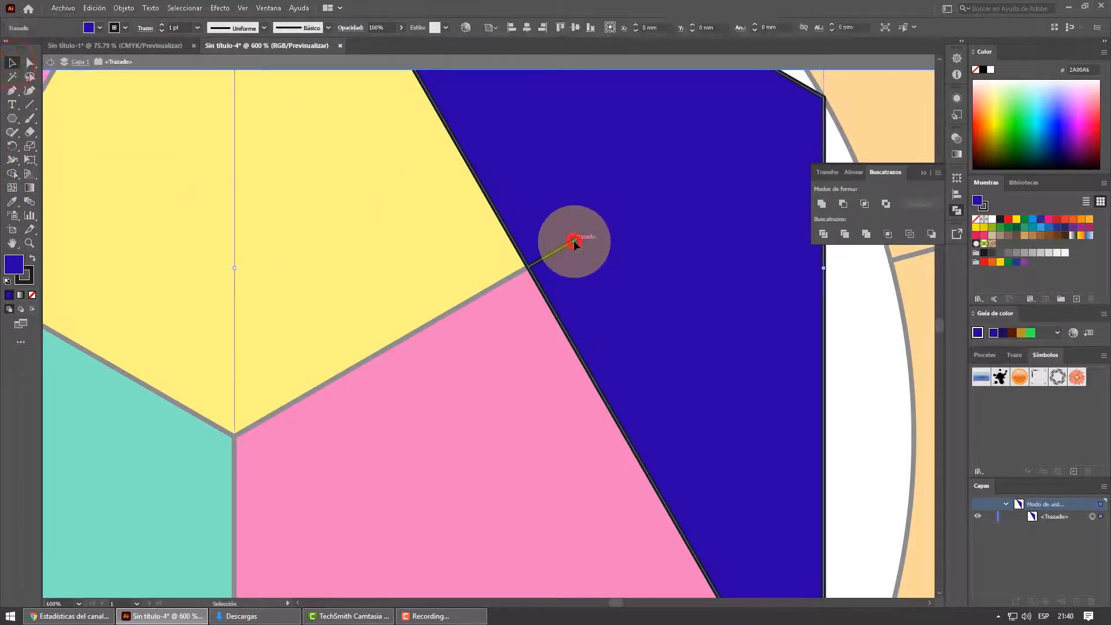
pyautogui.click(12, 175)
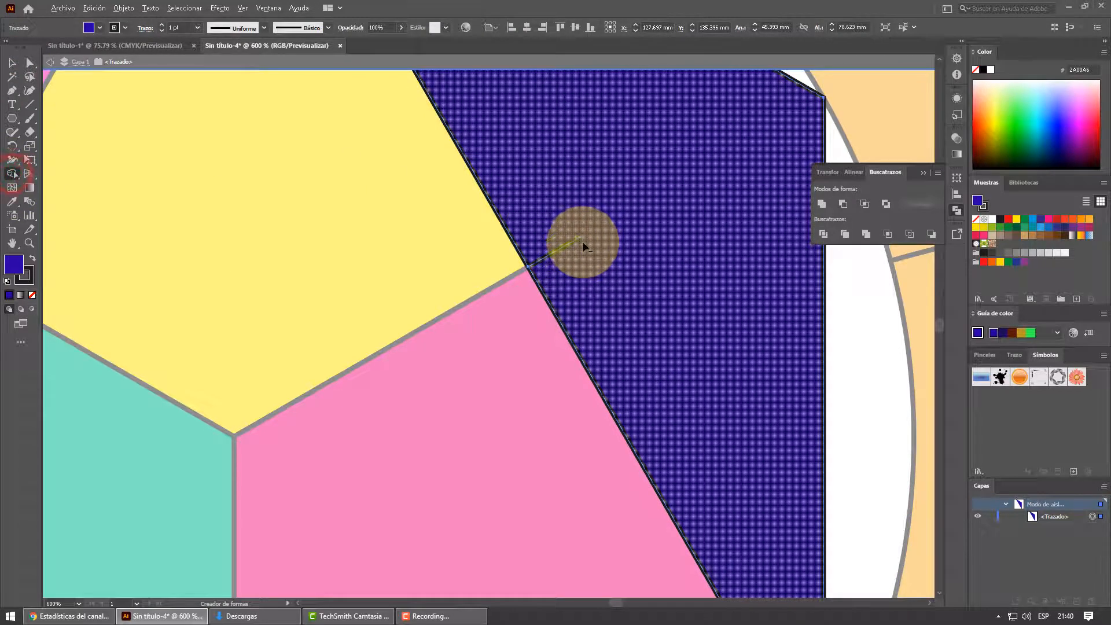
pyautogui.keyDown('alt'); pyautogui.click(577, 242); pyautogui.keyUp('alt')
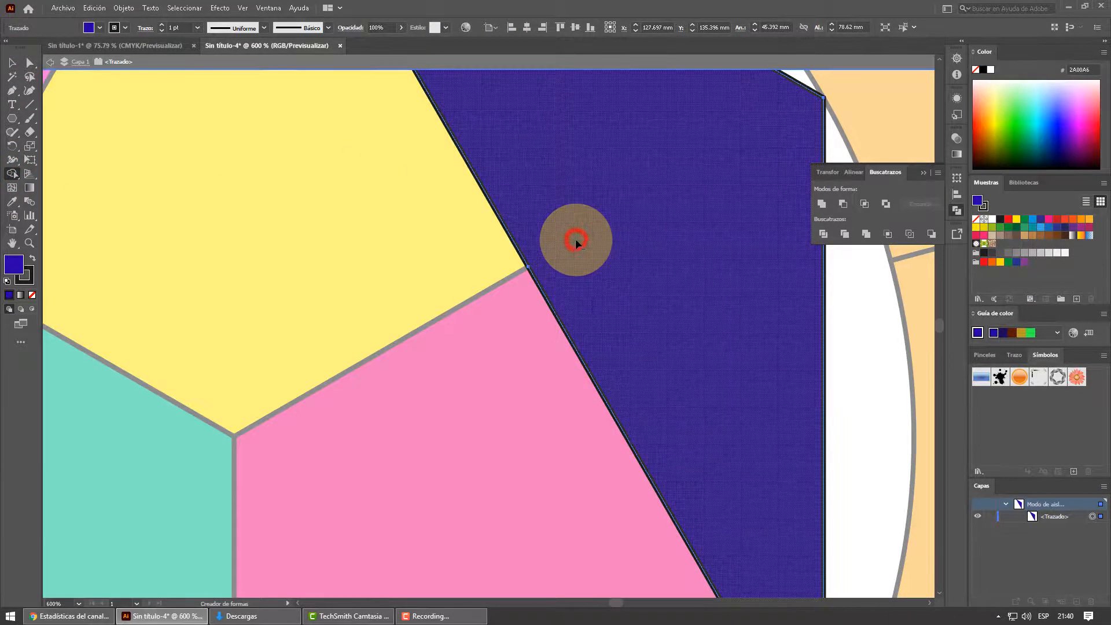
# - Try to remove the vertical line's leftover segment in the bottom green piece, and exit isolation mode completely
pyautogui.scroll(-5, 355, 384)
pyautogui.scroll(-1, 353, 385)
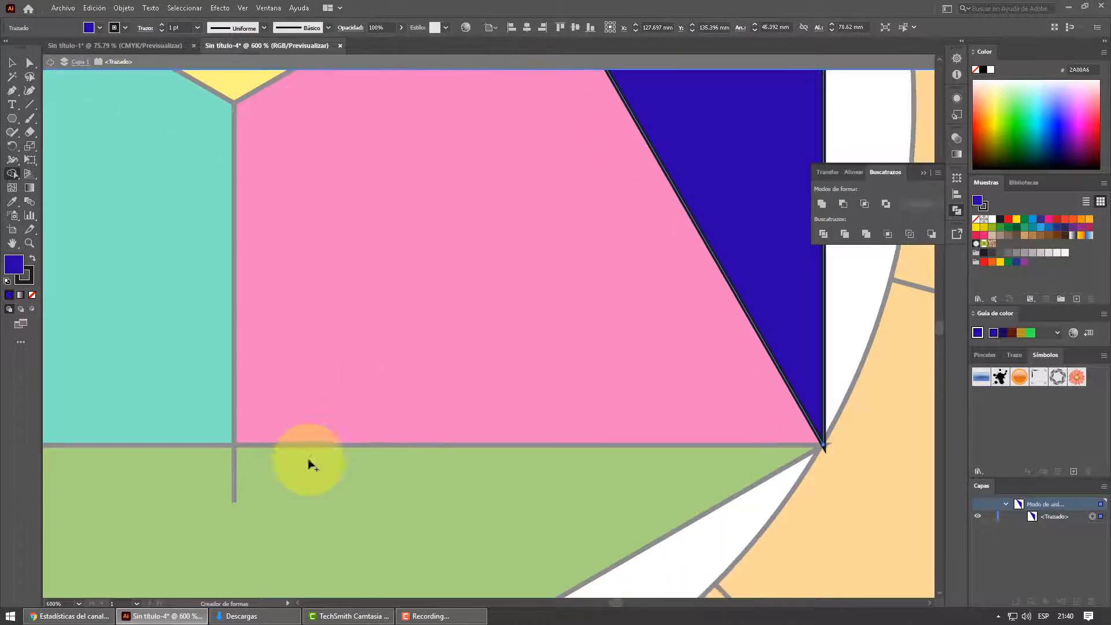
pyautogui.click(235, 488)
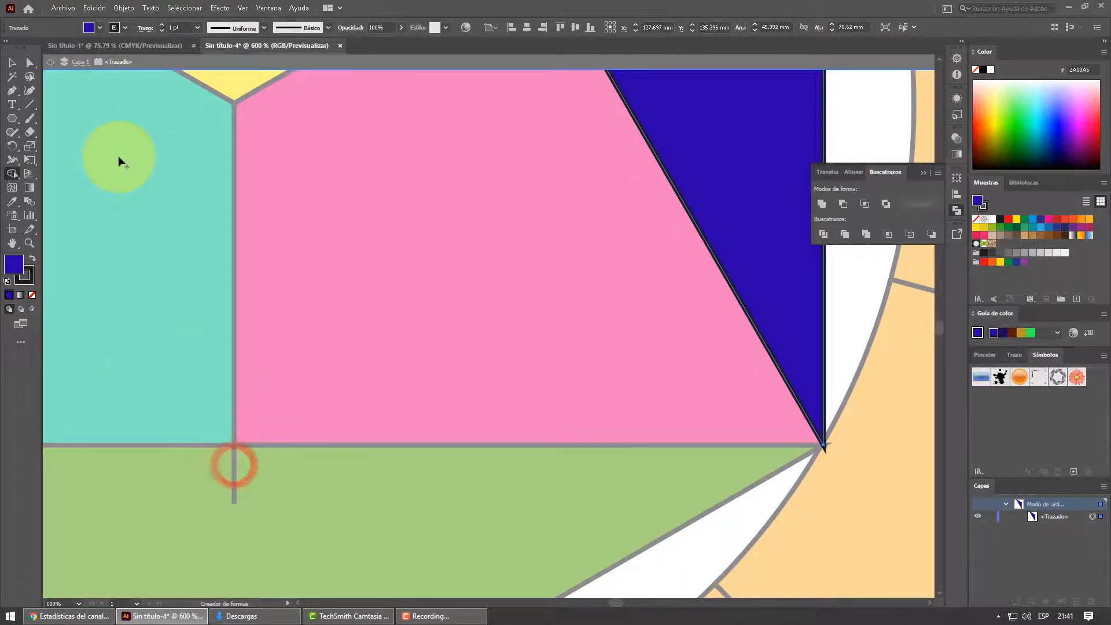
pyautogui.click(51, 63)
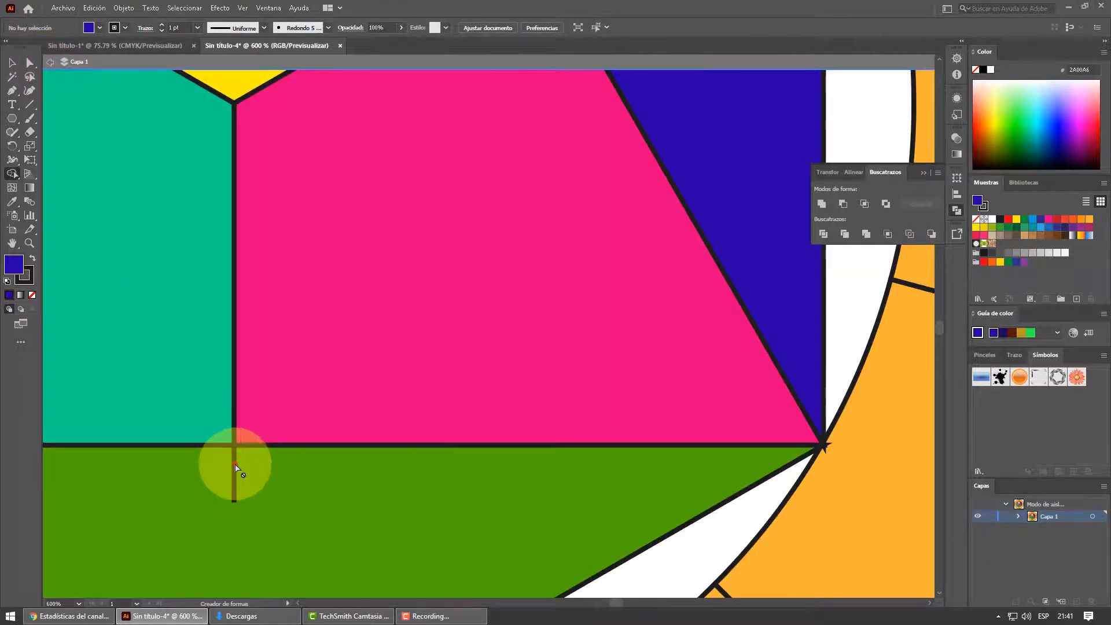
pyautogui.click(50, 62)
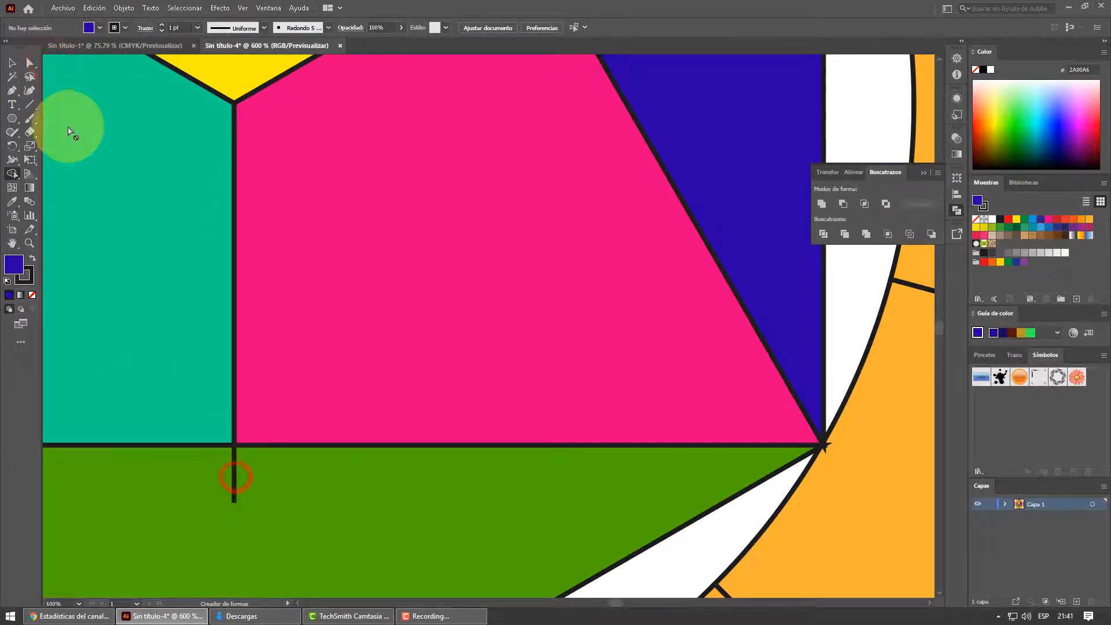
# - Select the bottom green piece and erase only the vertical line's leftover segment inside it with the Shape Builder tool
pyautogui.click(11, 62)
pyautogui.click(234, 477)
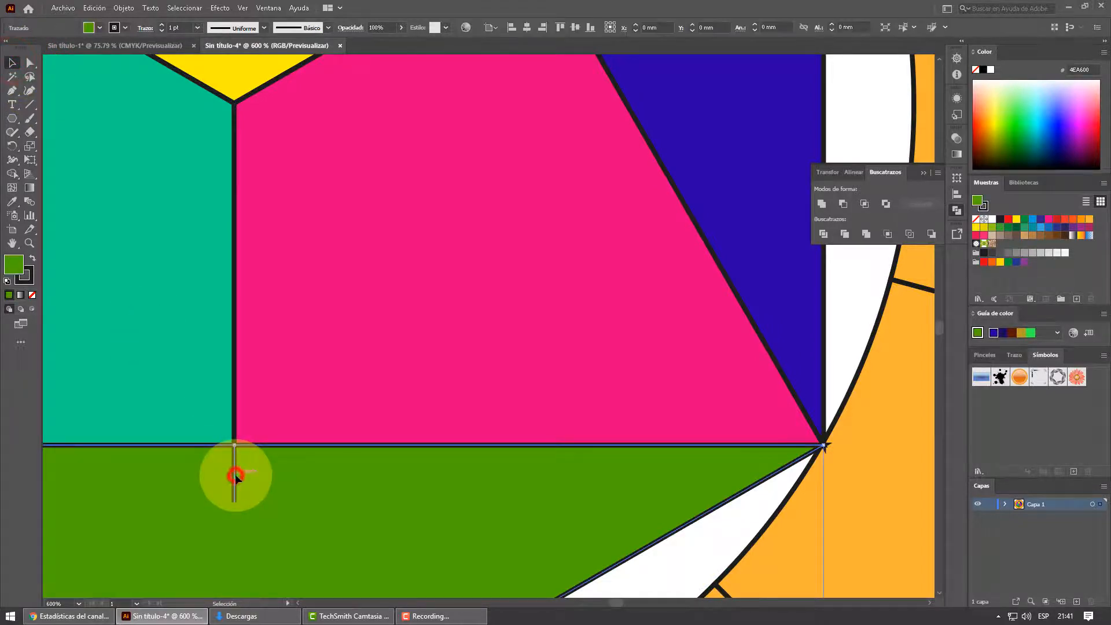
pyautogui.click(11, 173)
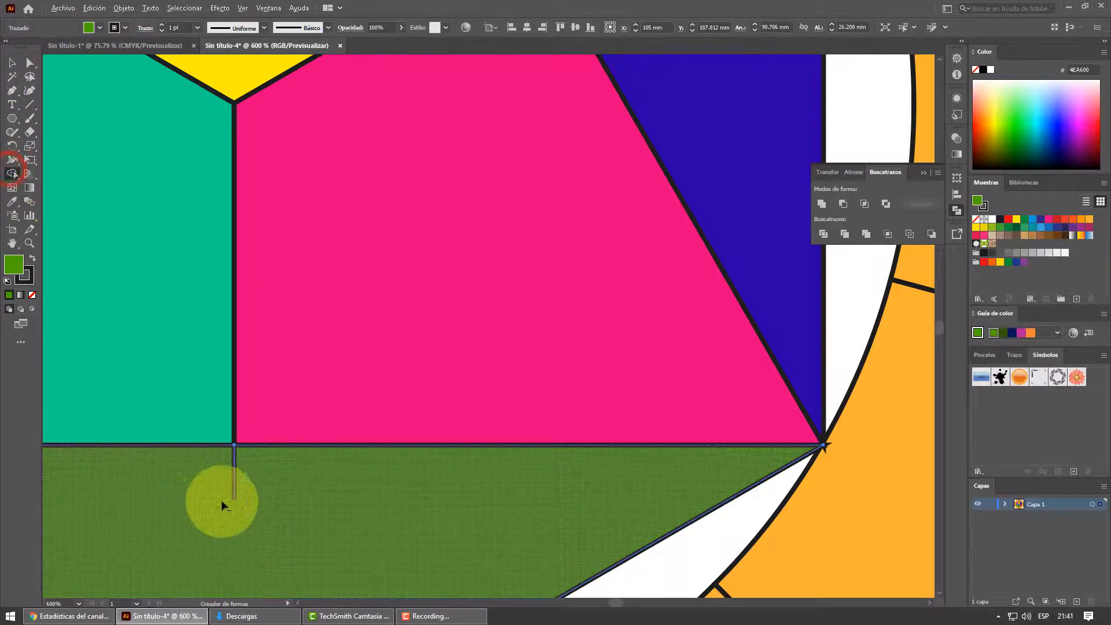
pyautogui.keyDown('alt'); pyautogui.click(234, 479); pyautogui.keyUp('alt')
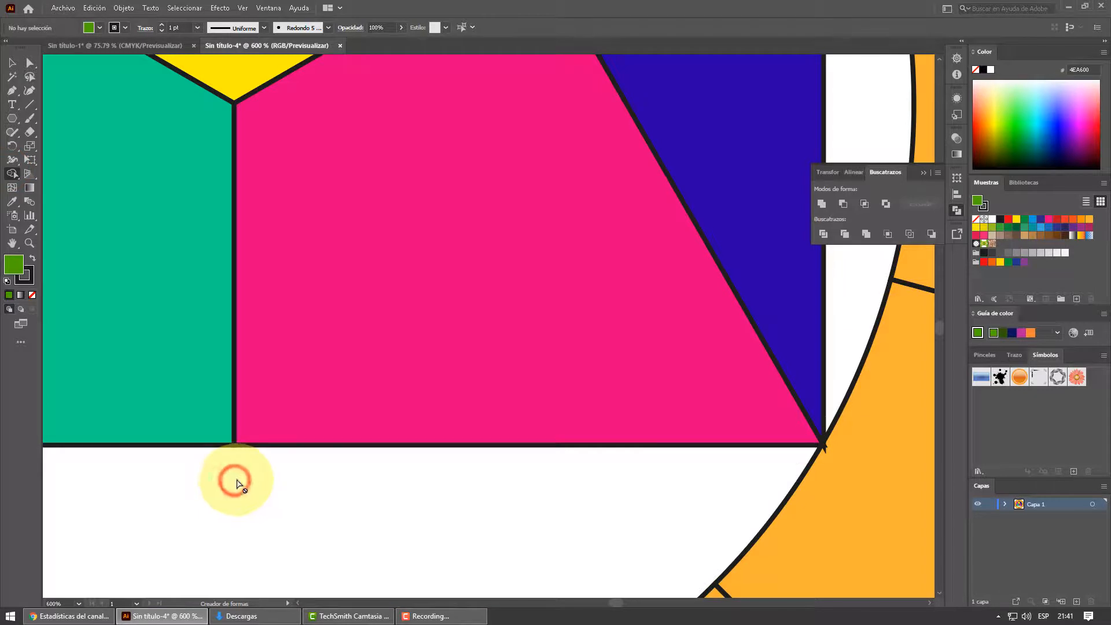
pyautogui.hotkey('ctrl', 'z')
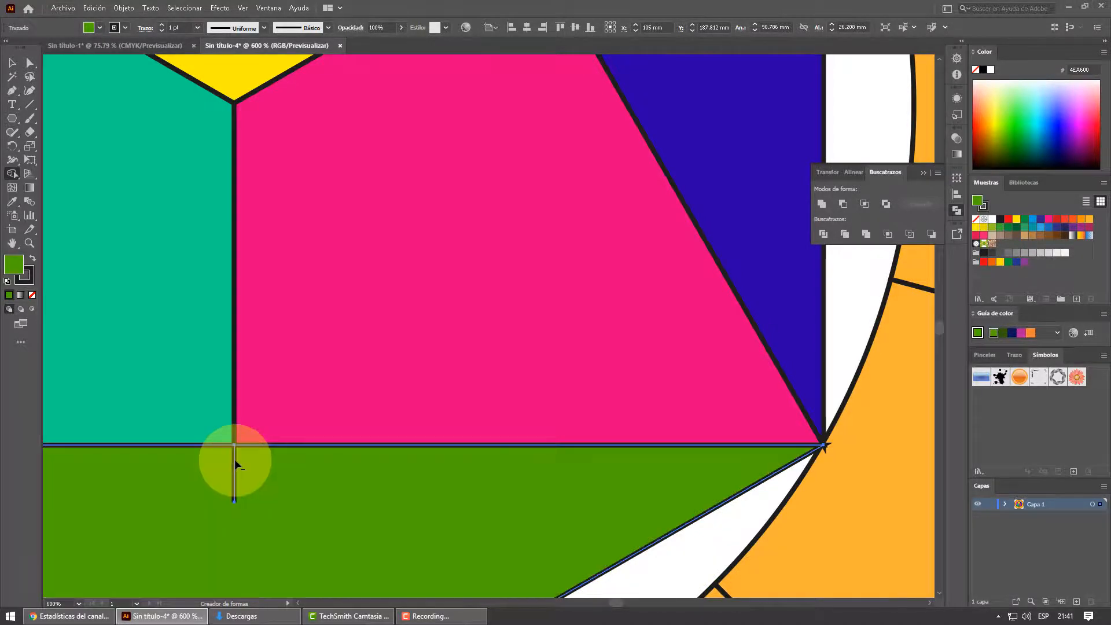
pyautogui.click(235, 462)
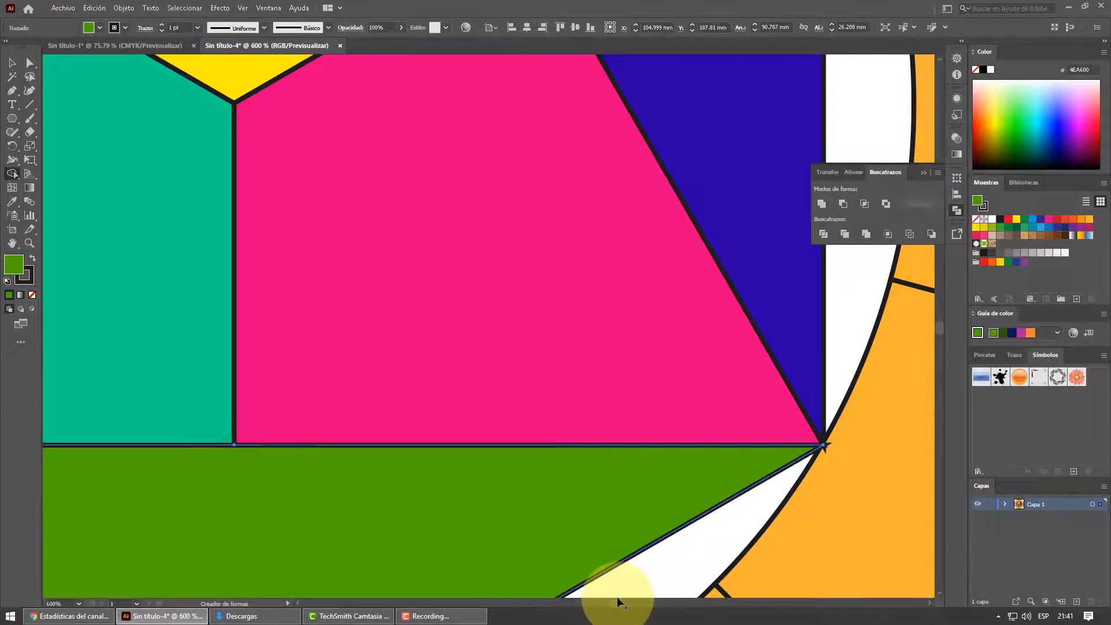
# - Select the upper-left pink piece and erase the leftover line segment protruding into it with the Shape Builder tool
pyautogui.moveTo(617, 603); pyautogui.dragTo(612, 604)
pyautogui.scroll(5, 790, 463)
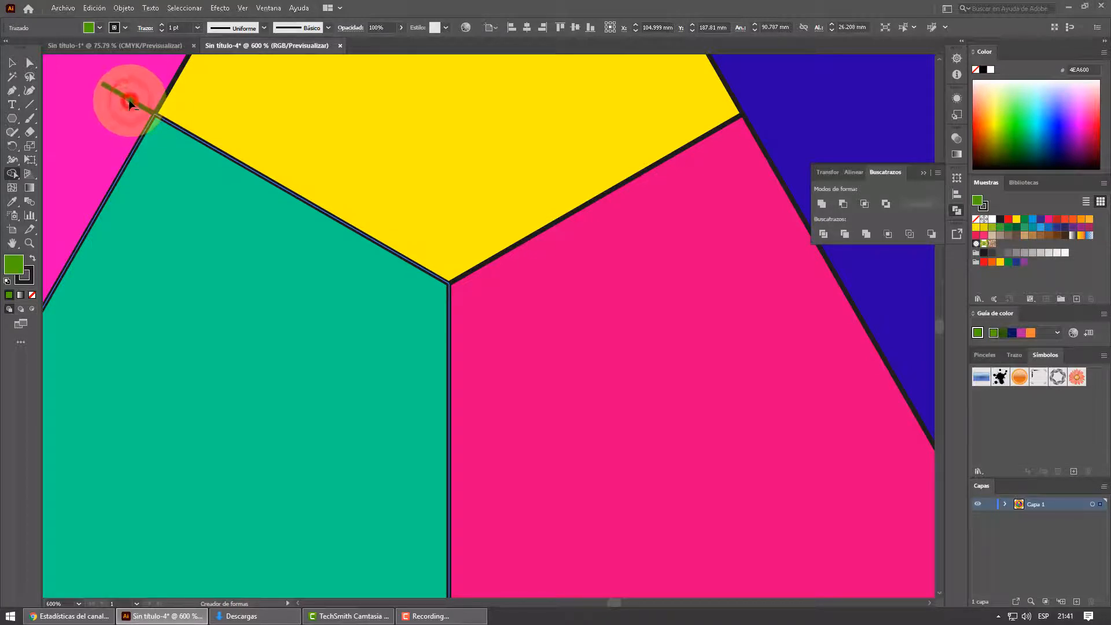
pyautogui.click(11, 63)
pyautogui.click(125, 99)
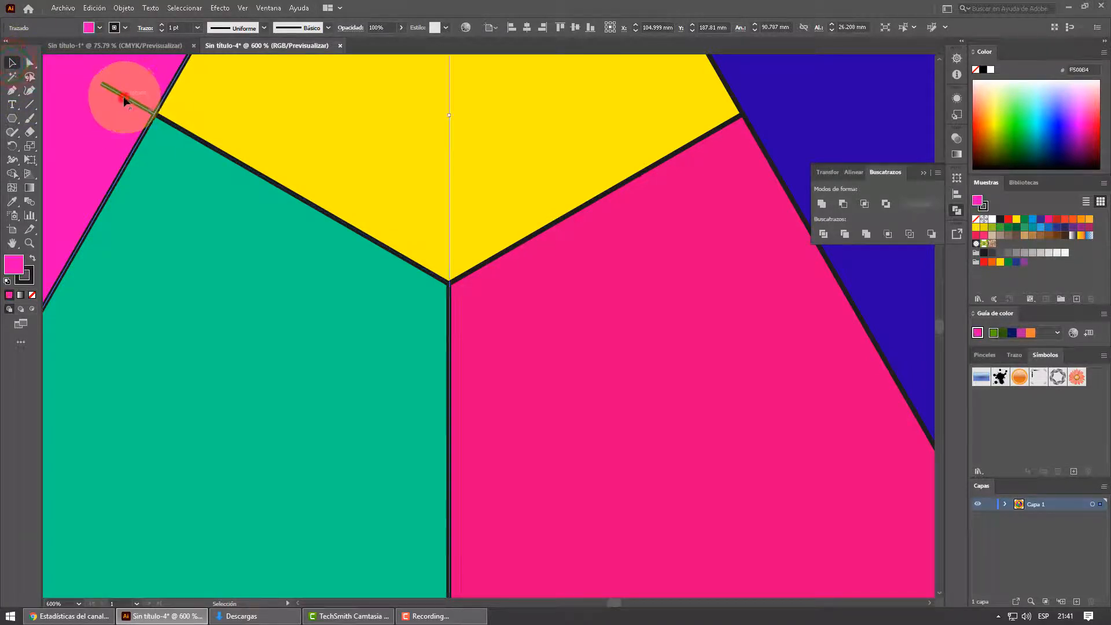
pyautogui.click(11, 173)
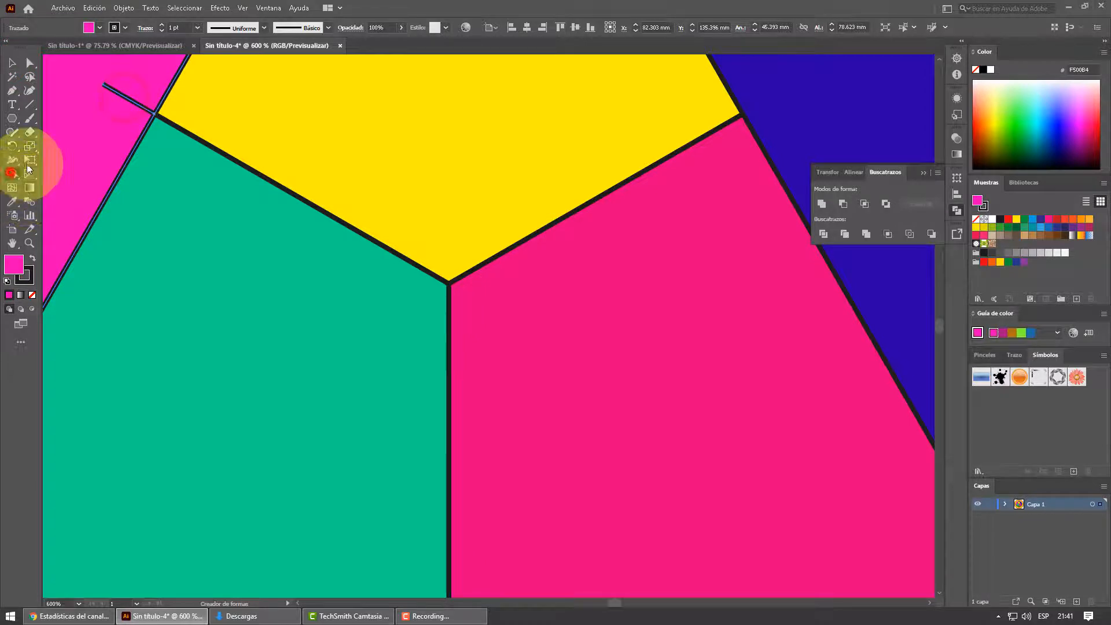
pyautogui.keyDown('alt'); pyautogui.click(127, 98); pyautogui.keyUp('alt')
pyautogui.scroll(-8, 214, 198)
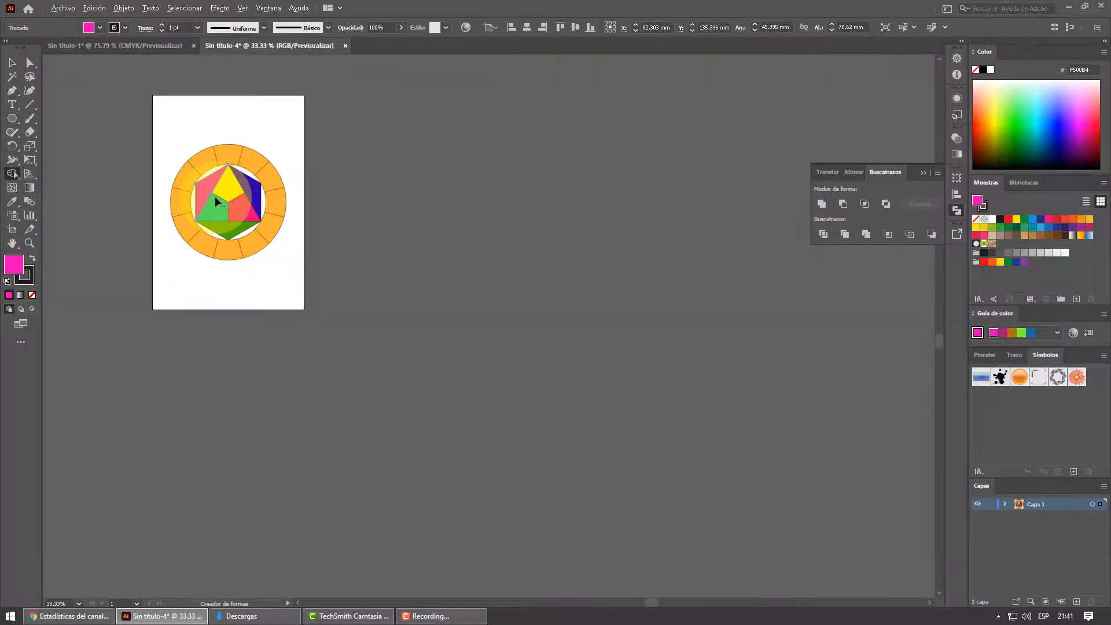
pyautogui.scroll(3, 210, 165)
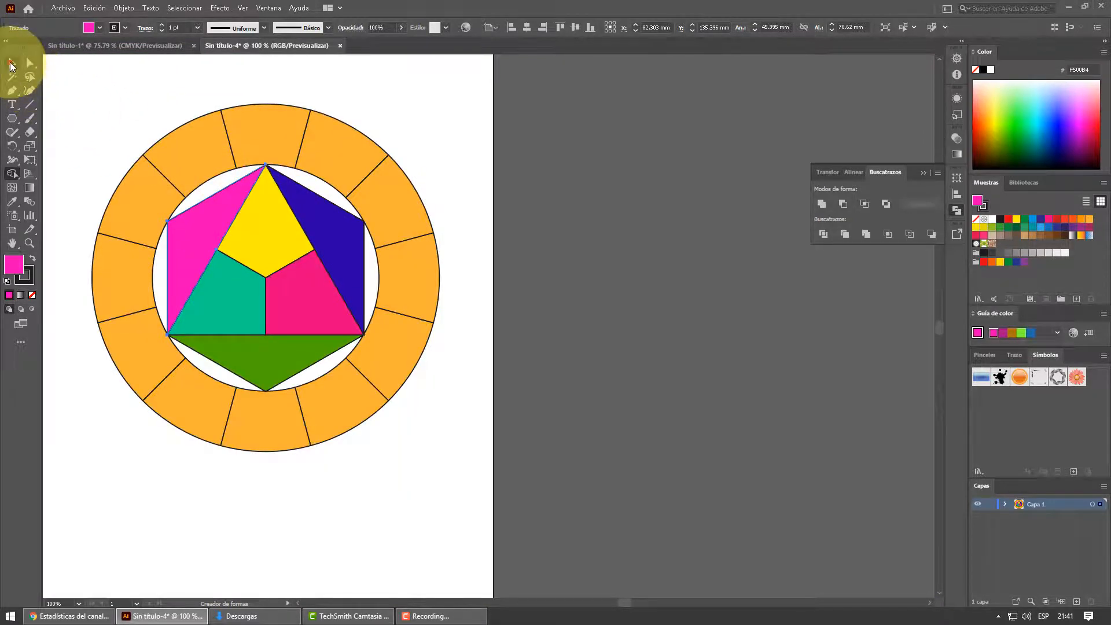
# - Bring the linked CIRCULO CROMATICO reference image in beside the wheel's artboard, collapse the floating Pathfinder controls, and deselect everything
pyautogui.click(11, 62)
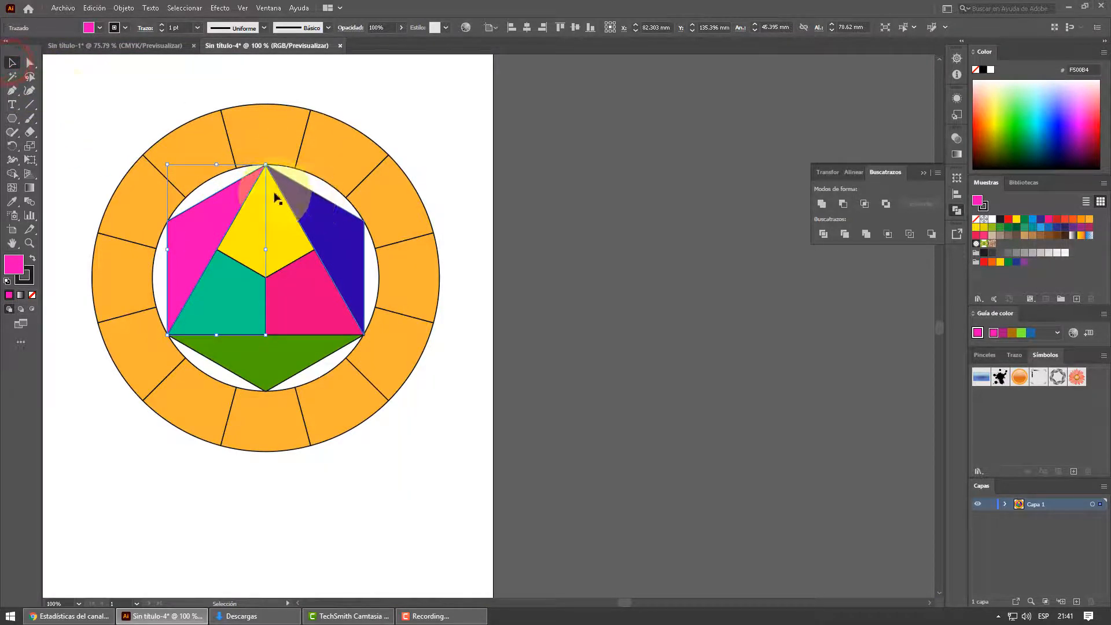
pyautogui.click(122, 98)
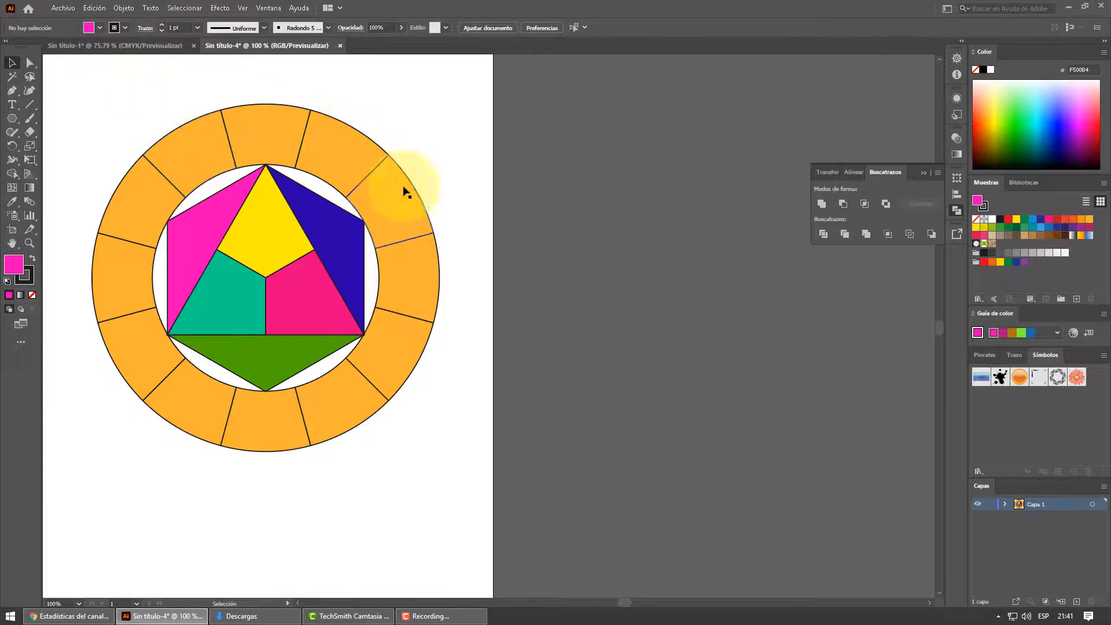
pyautogui.click(144, 46)
pyautogui.moveTo(471, 231); pyautogui.dragTo(651, 197)
pyautogui.click(894, 199)
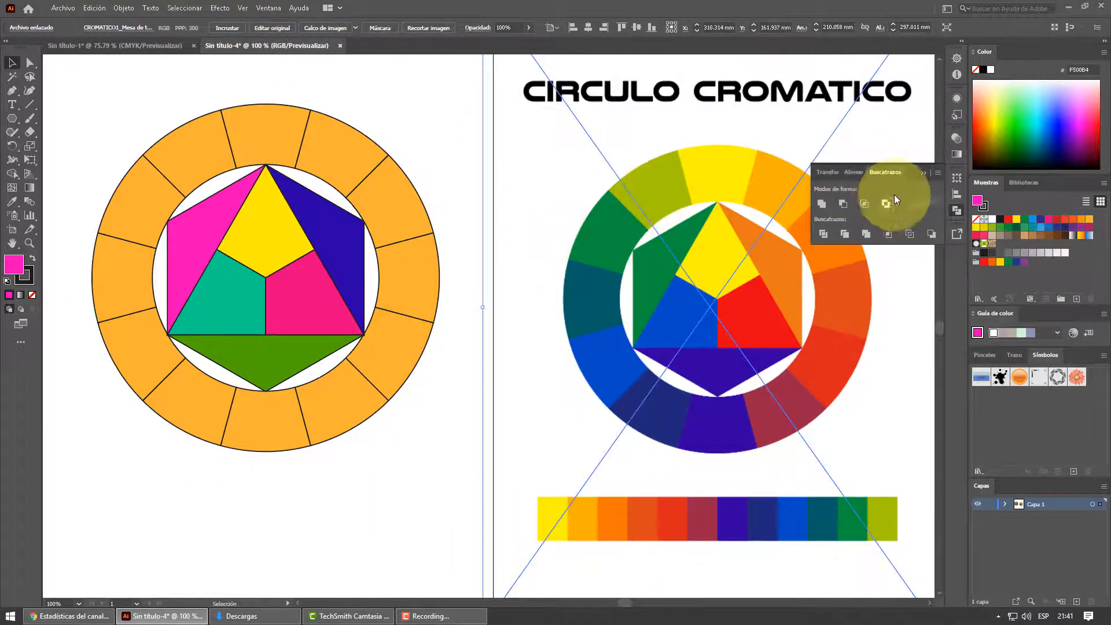
pyautogui.click(923, 172)
pyautogui.click(12, 62)
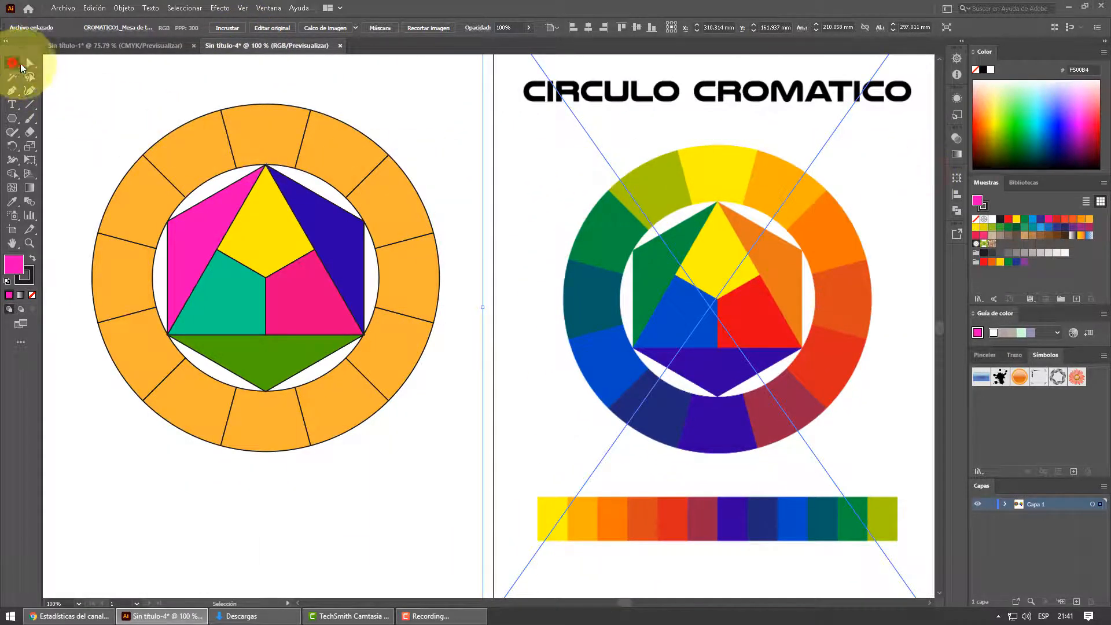
pyautogui.click(97, 76)
# - Sample the reference wheel's yellow onto the ring's top segment and its yellow-orange onto the one-o'clock segment with the Eyedropper tool
pyautogui.click(268, 134)
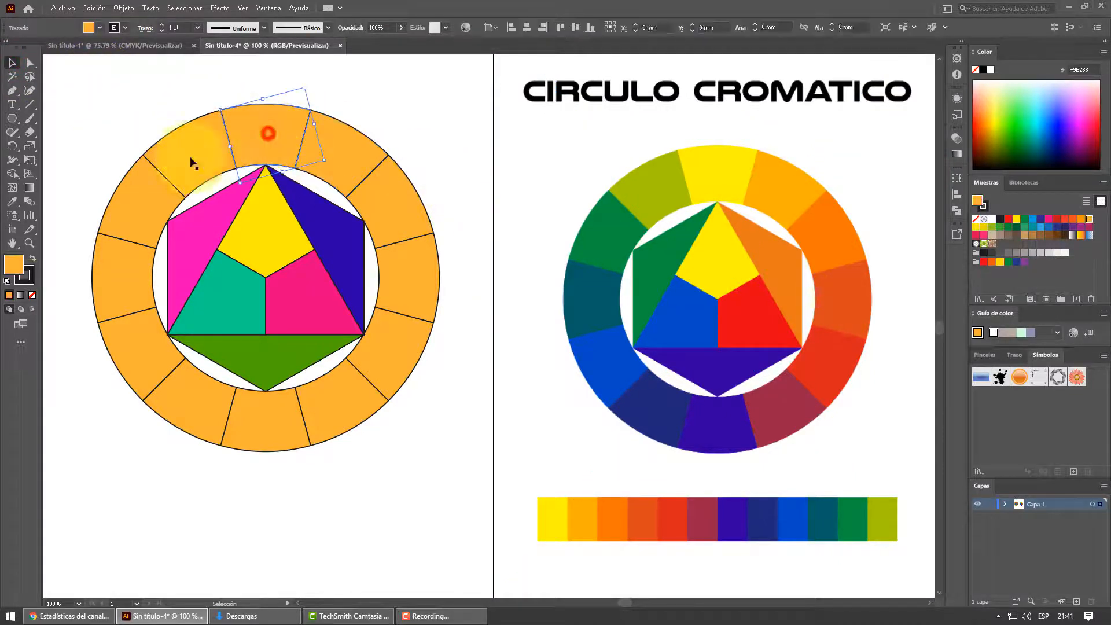
pyautogui.click(14, 202)
pyautogui.click(708, 173)
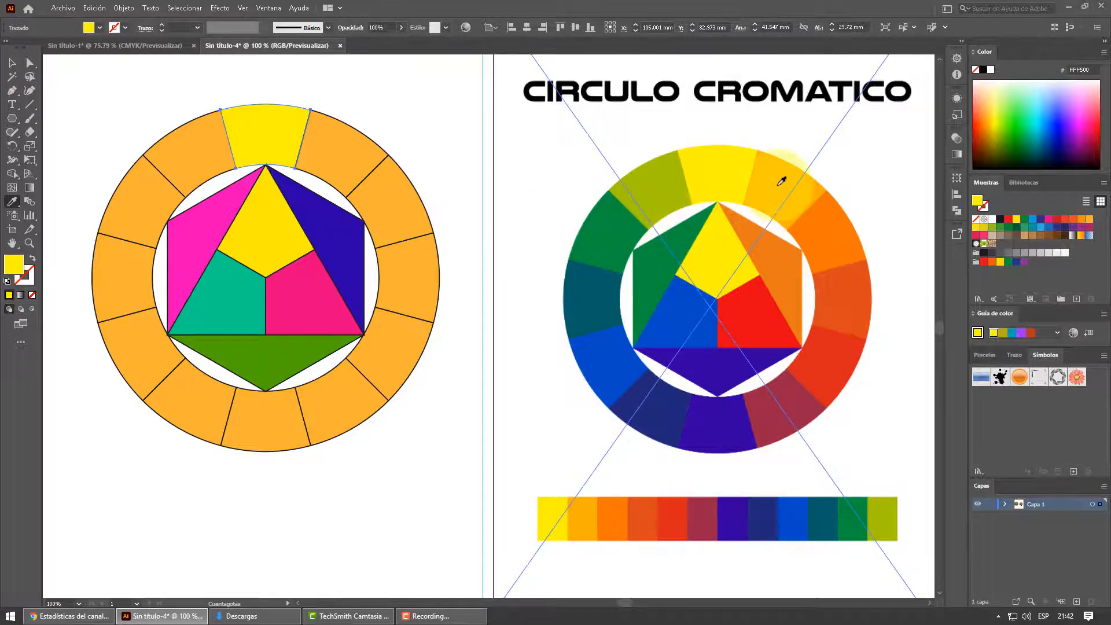
pyautogui.click(12, 62)
pyautogui.click(351, 145)
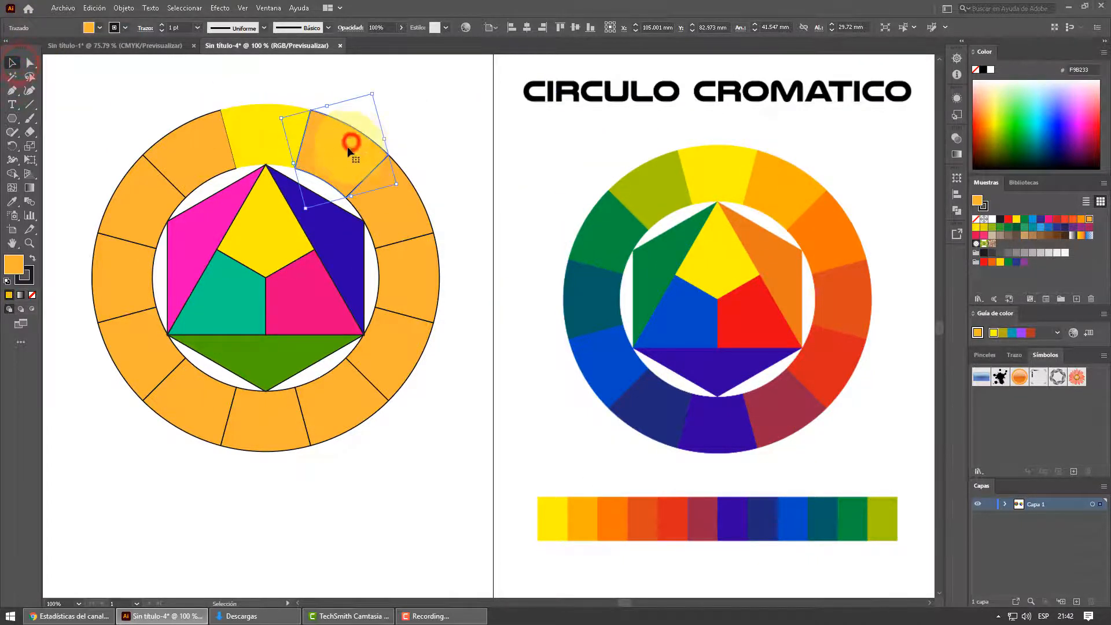
pyautogui.click(12, 202)
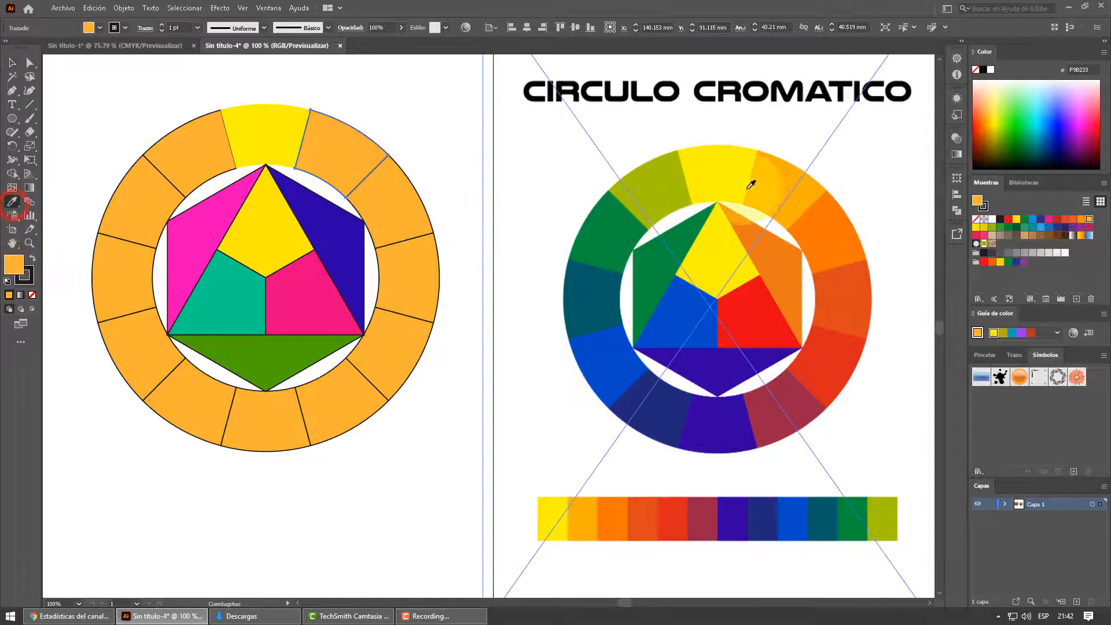
pyautogui.click(778, 179)
# - Color the ring's two-o'clock segment orange and its three-o'clock segment red-orange by sampling the matching reference segments
pyautogui.click(11, 62)
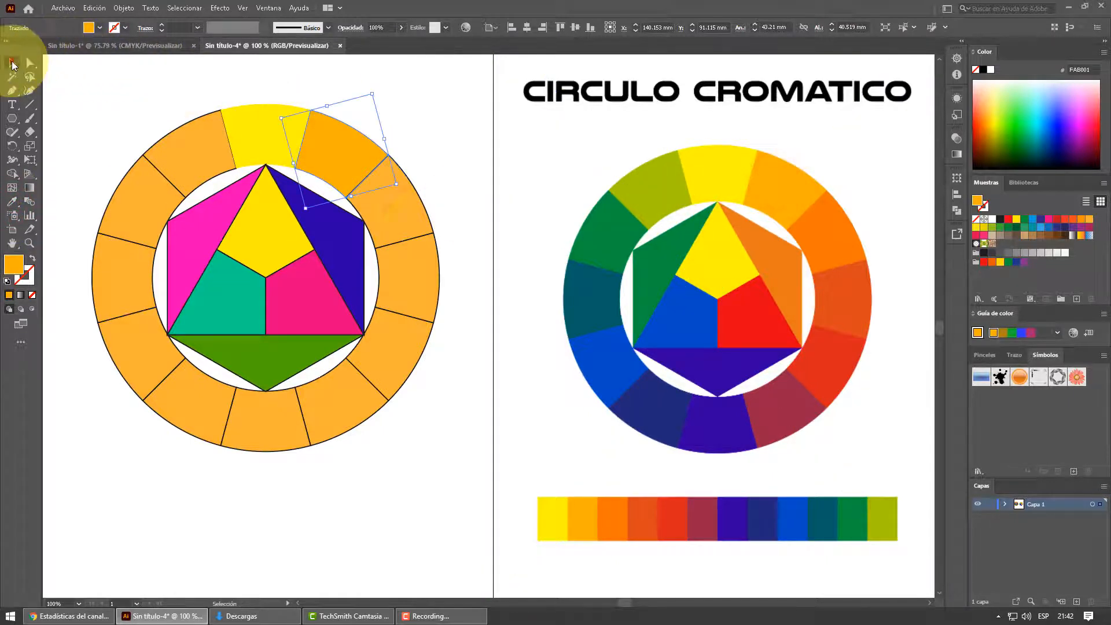
pyautogui.click(417, 223)
pyautogui.click(12, 201)
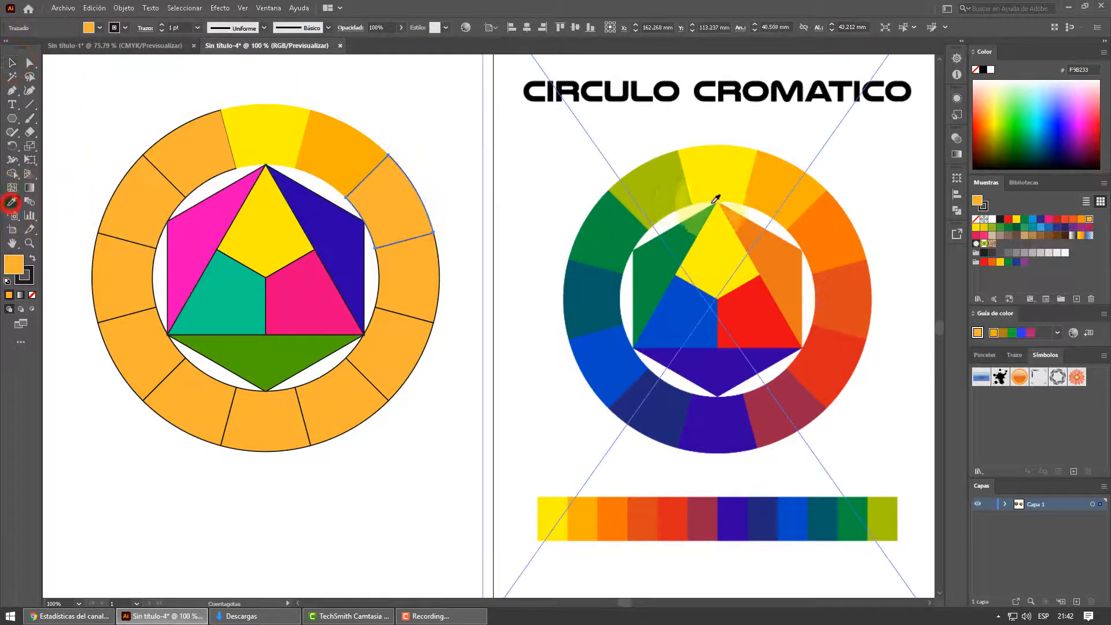
pyautogui.click(830, 232)
pyautogui.click(12, 62)
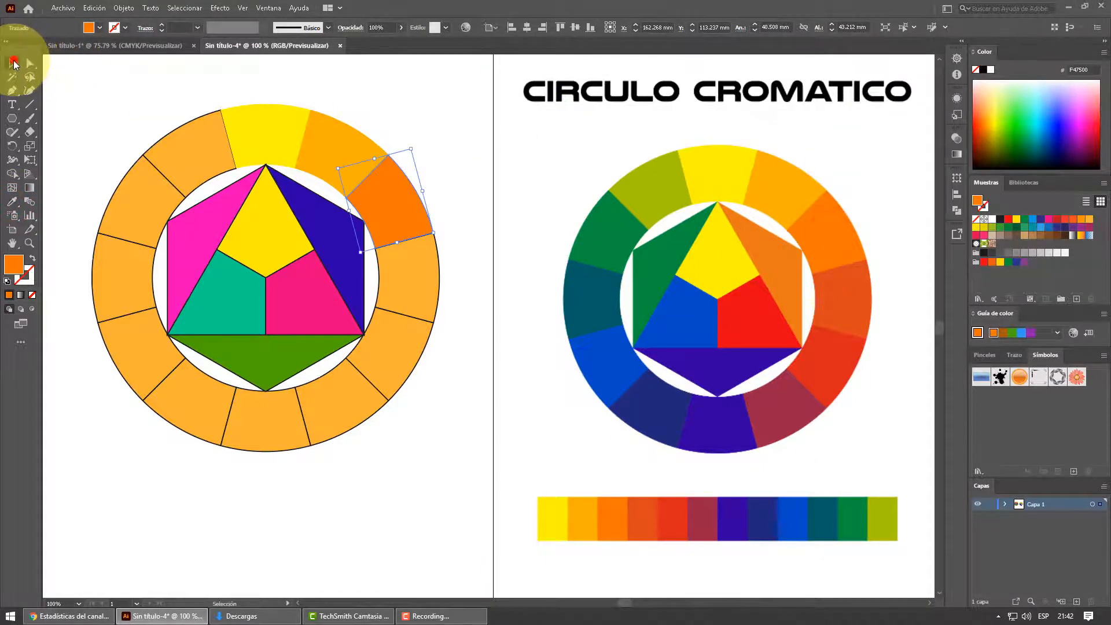
pyautogui.click(420, 277)
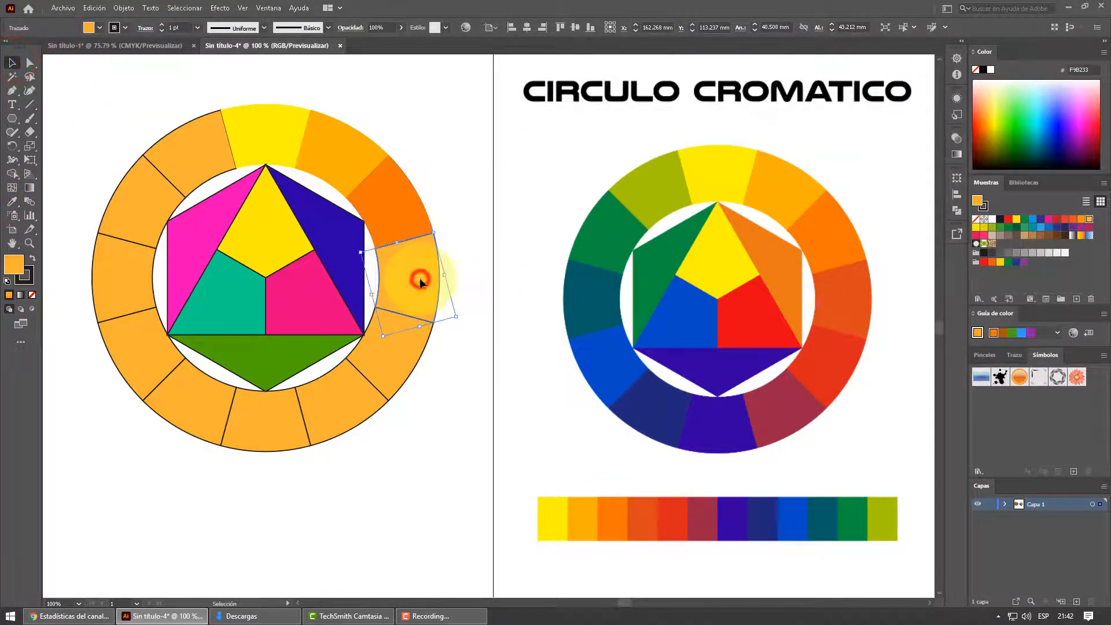
pyautogui.click(12, 201)
pyautogui.click(872, 326)
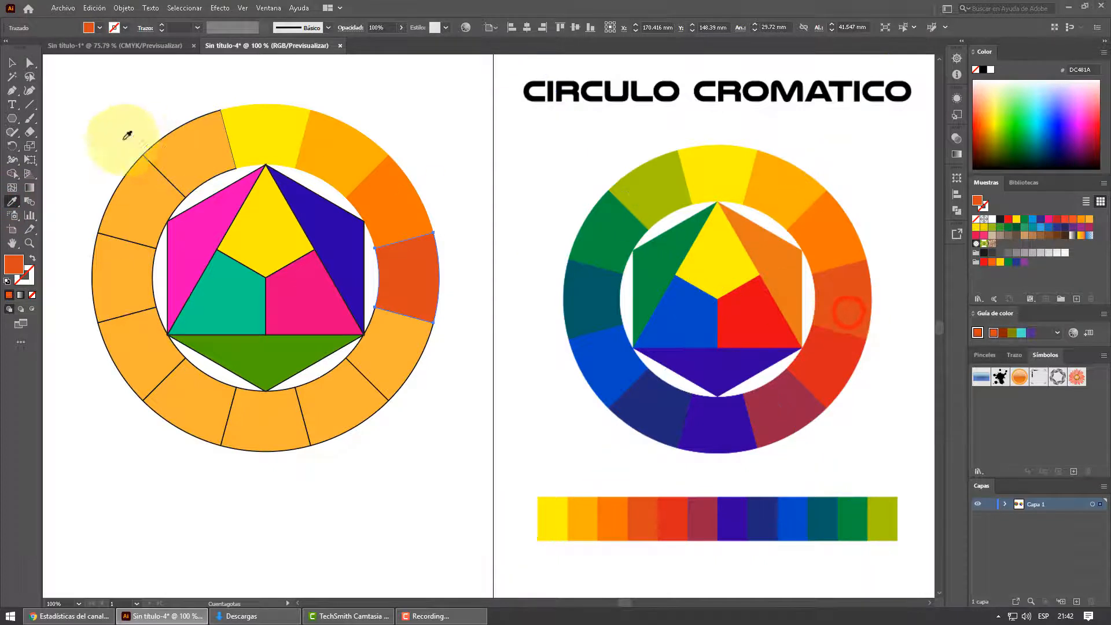
# - Color the ring's four-o'clock segment red and its five-o'clock segment maroon by sampling the matching reference segments
pyautogui.click(12, 62)
pyautogui.click(401, 368)
pyautogui.click(12, 202)
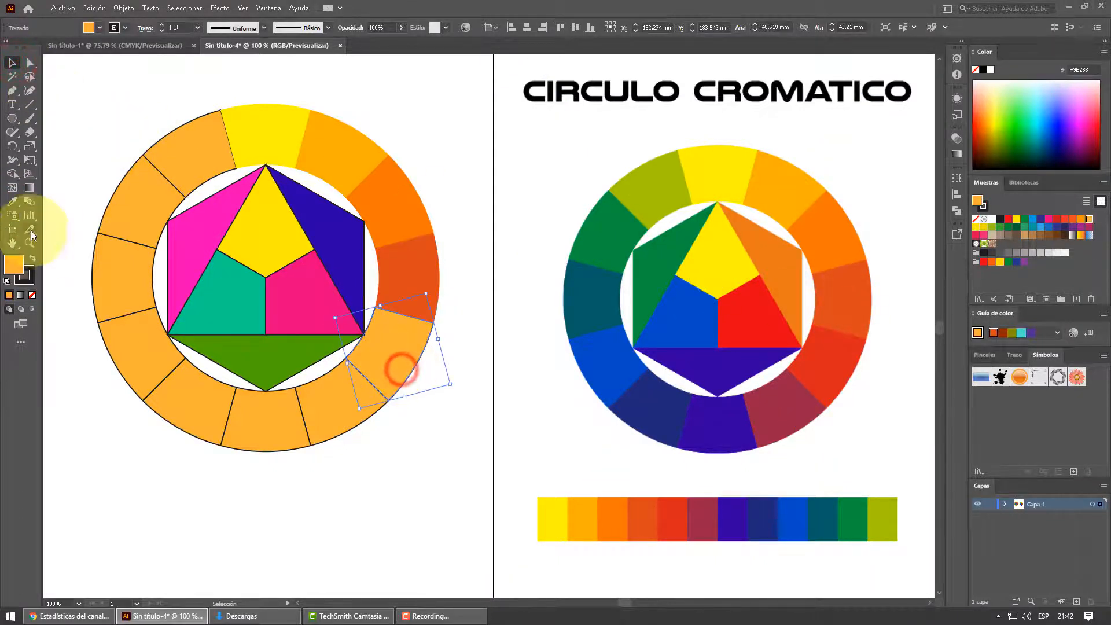
pyautogui.click(794, 369)
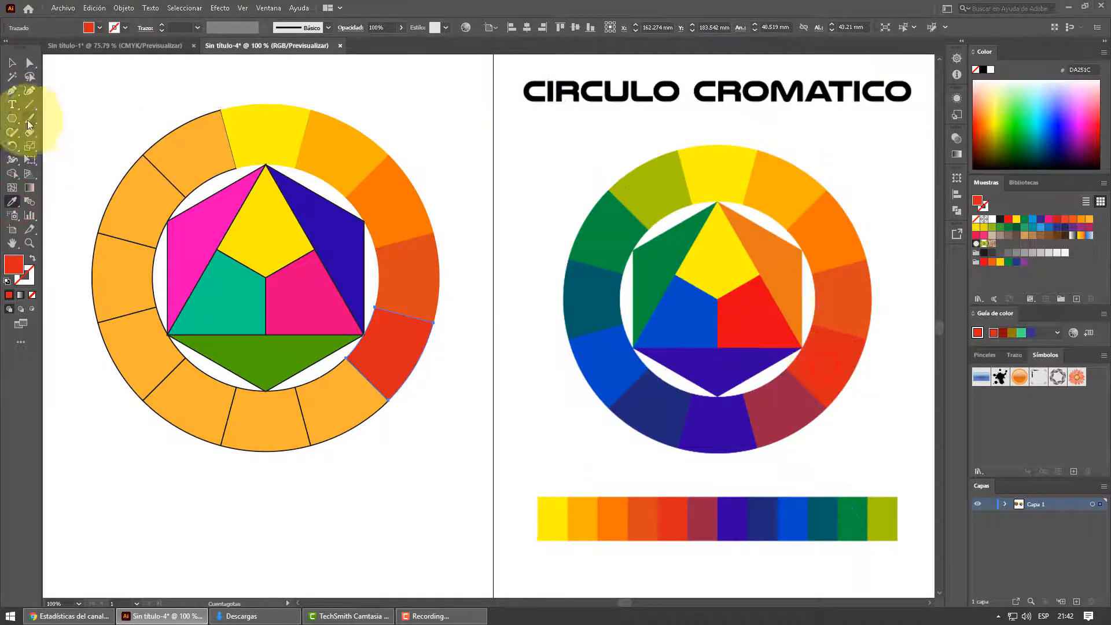
pyautogui.click(11, 62)
pyautogui.click(347, 419)
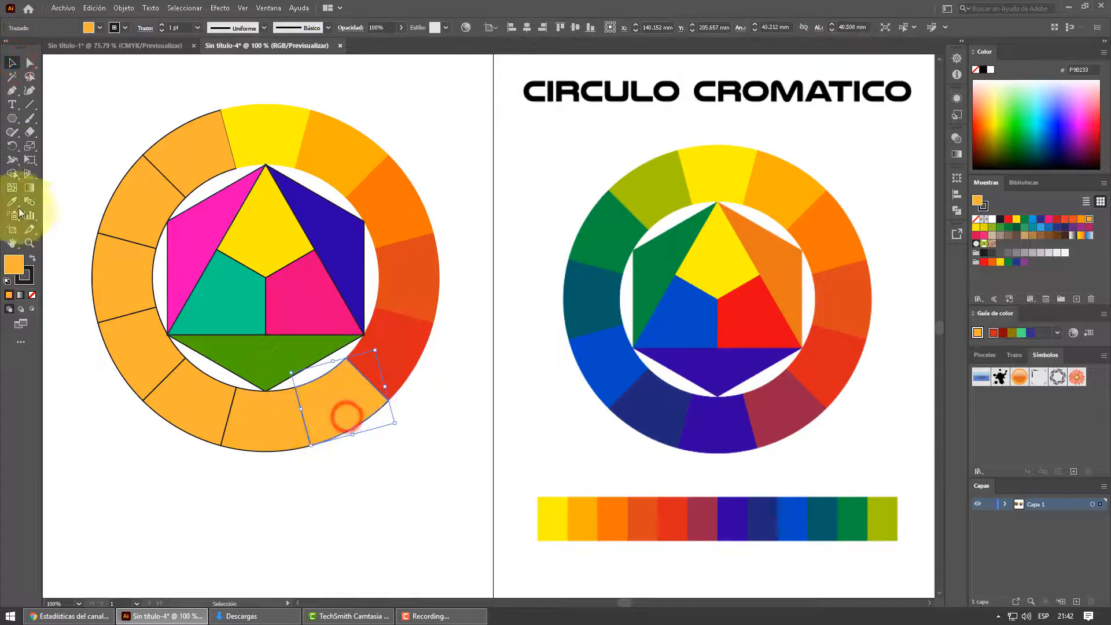
pyautogui.click(11, 202)
pyautogui.click(770, 407)
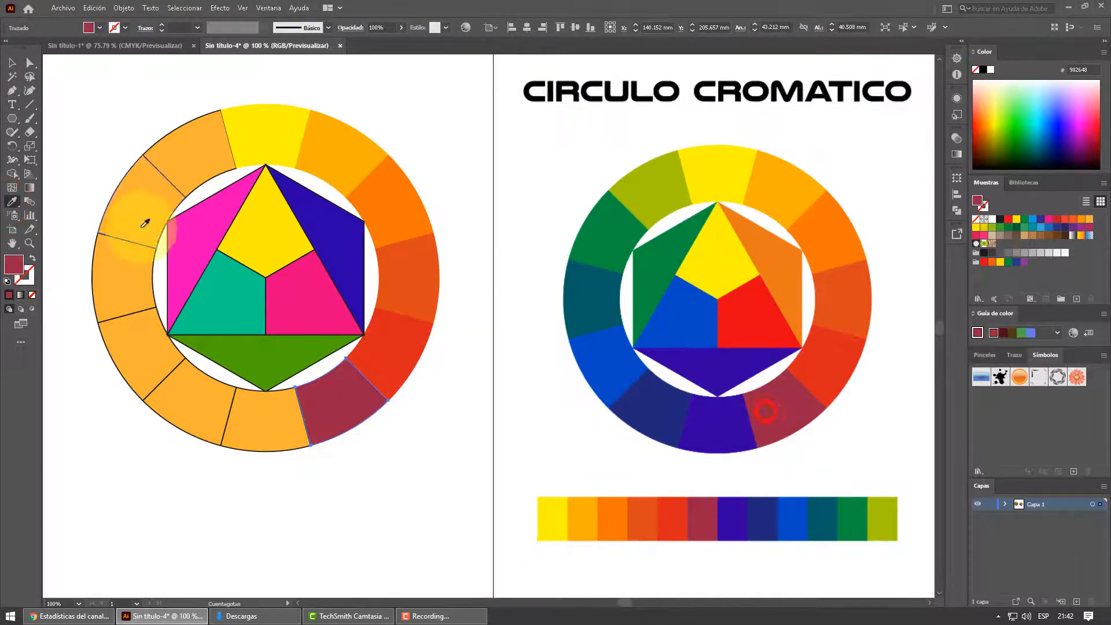
# - Color the ring's bottom segment violet and its seven-o'clock segment dark blue by sampling the matching reference segments
pyautogui.click(13, 63)
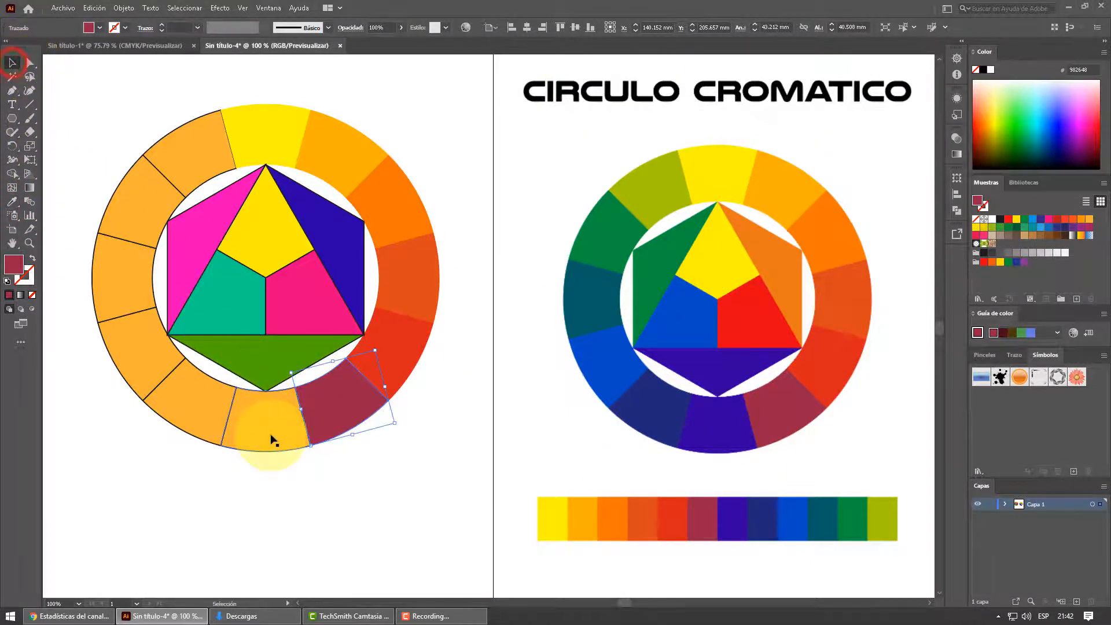
pyautogui.click(270, 436)
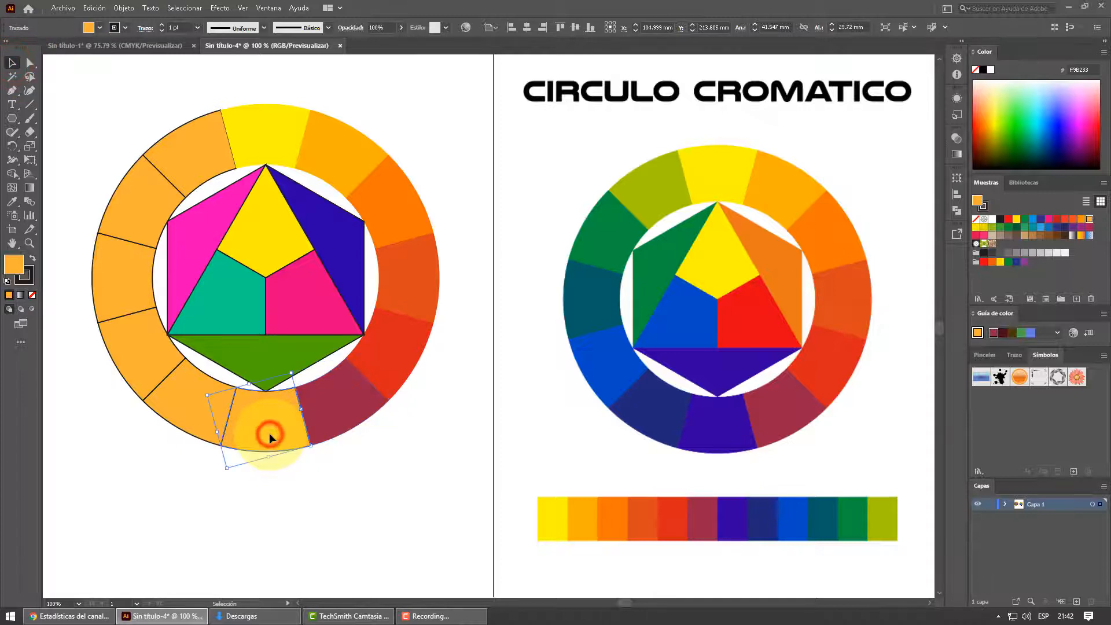
pyautogui.click(12, 202)
pyautogui.click(718, 428)
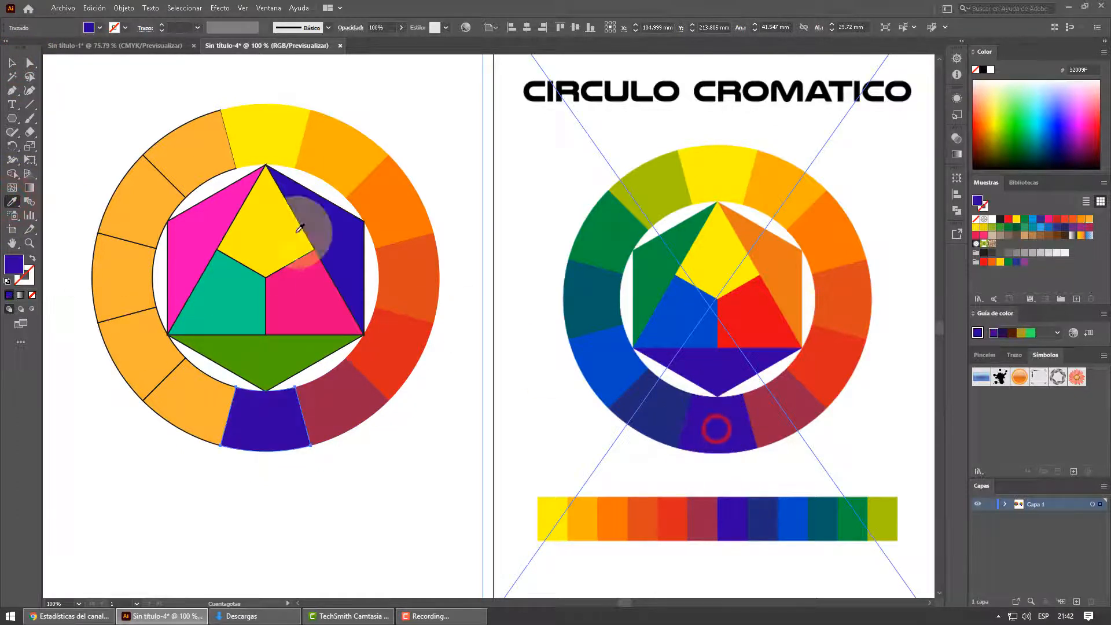
pyautogui.click(14, 63)
pyautogui.click(177, 405)
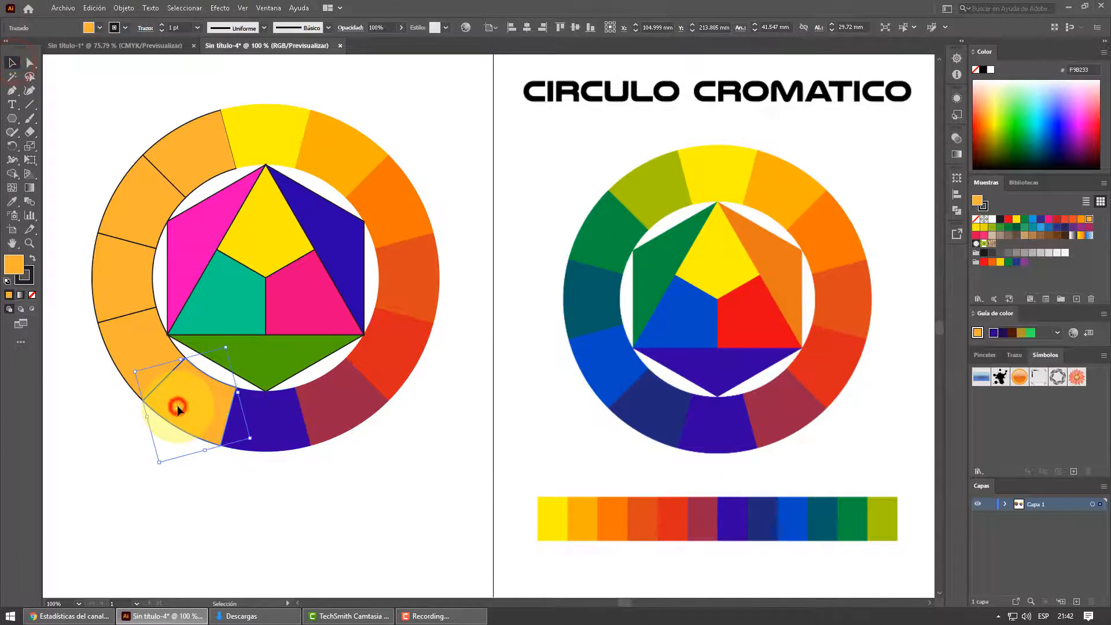
pyautogui.click(12, 201)
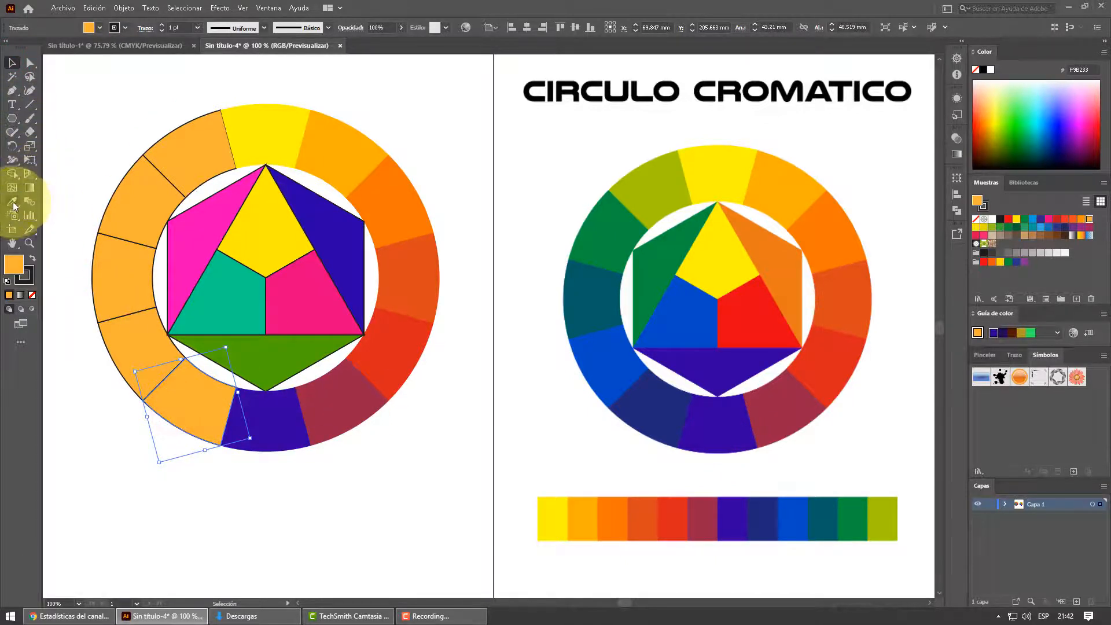
pyautogui.click(641, 408)
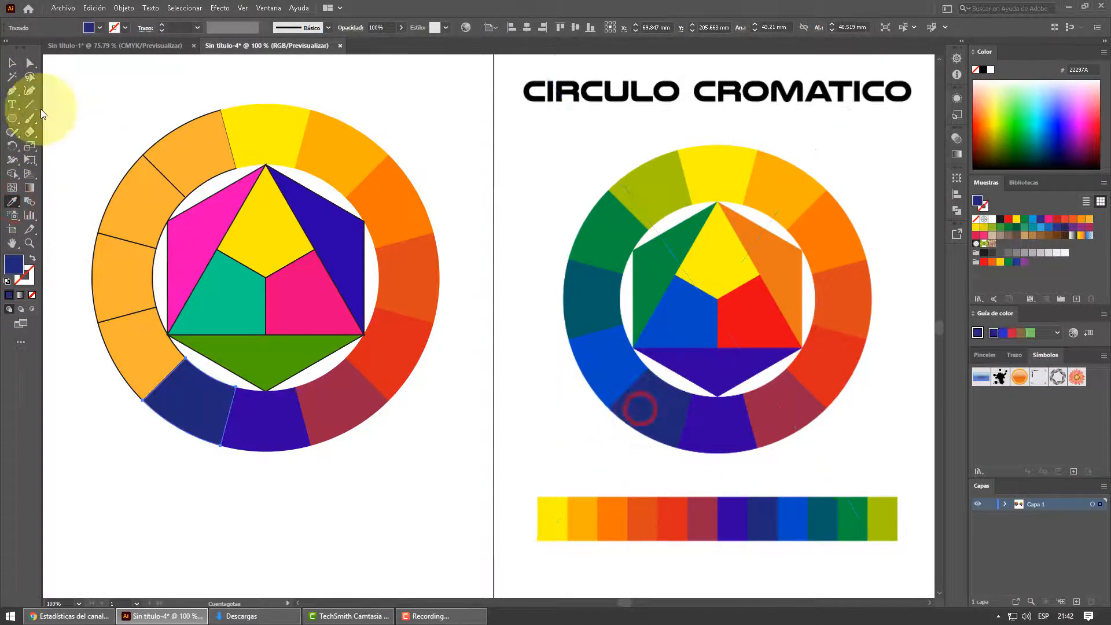
# - Color the ring's eight-o'clock segment blue and its nine-o'clock segment teal by sampling the matching reference segments
pyautogui.click(13, 64)
pyautogui.click(130, 343)
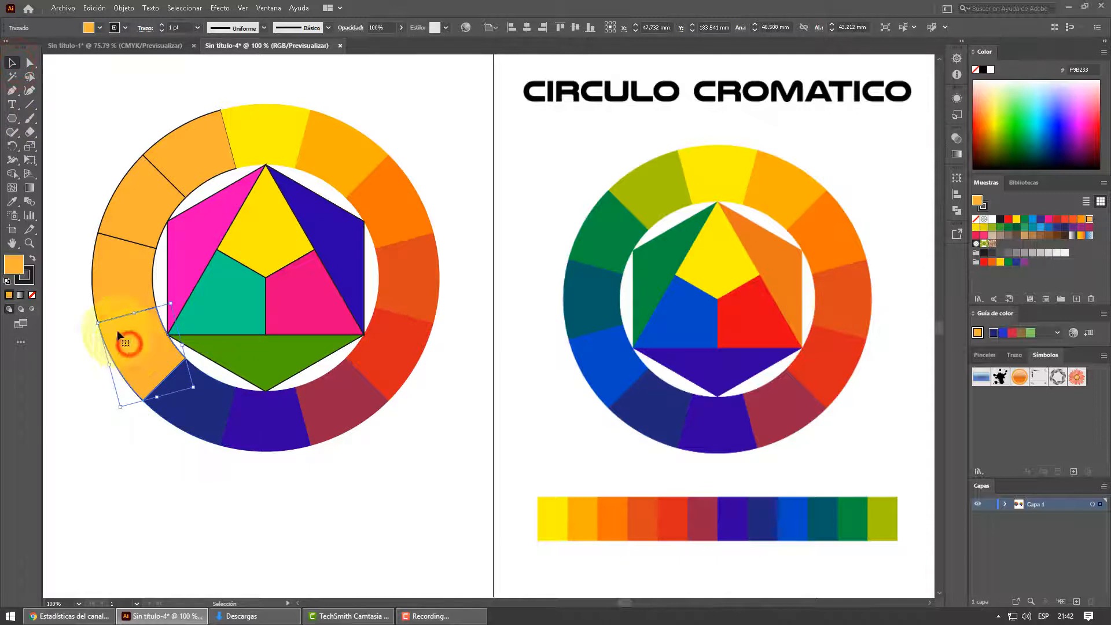
pyautogui.click(11, 203)
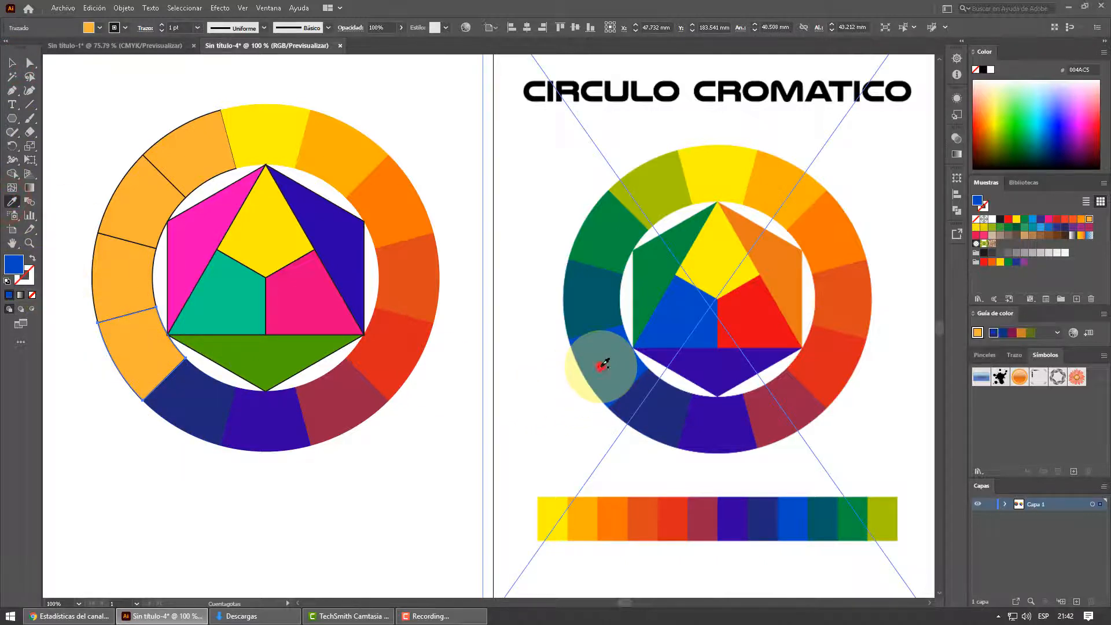
pyautogui.click(602, 366)
pyautogui.click(13, 63)
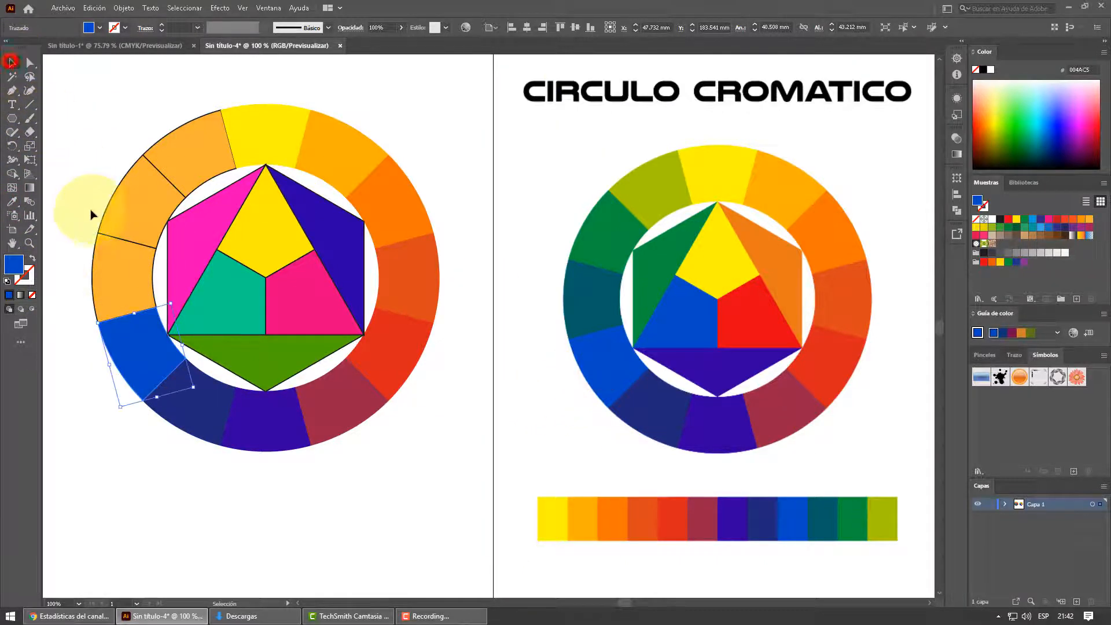
pyautogui.click(126, 279)
pyautogui.click(12, 202)
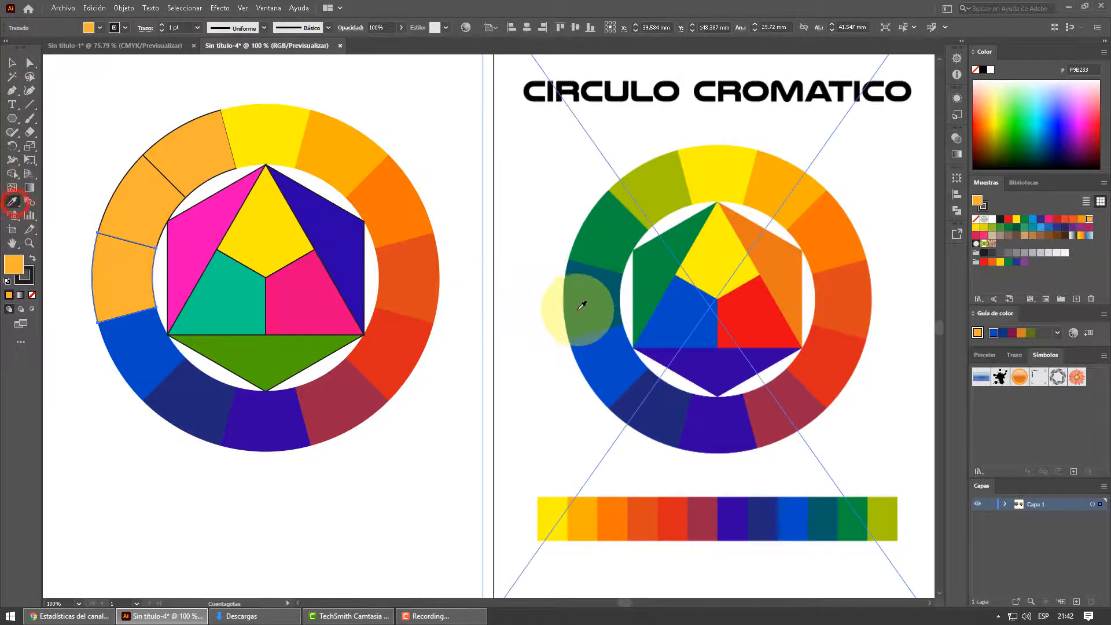
pyautogui.click(589, 306)
# - Color the ring's ten-o'clock segment green and its eleven-o'clock segment yellow-green by sampling the matching reference segments, and deselect
pyautogui.click(12, 63)
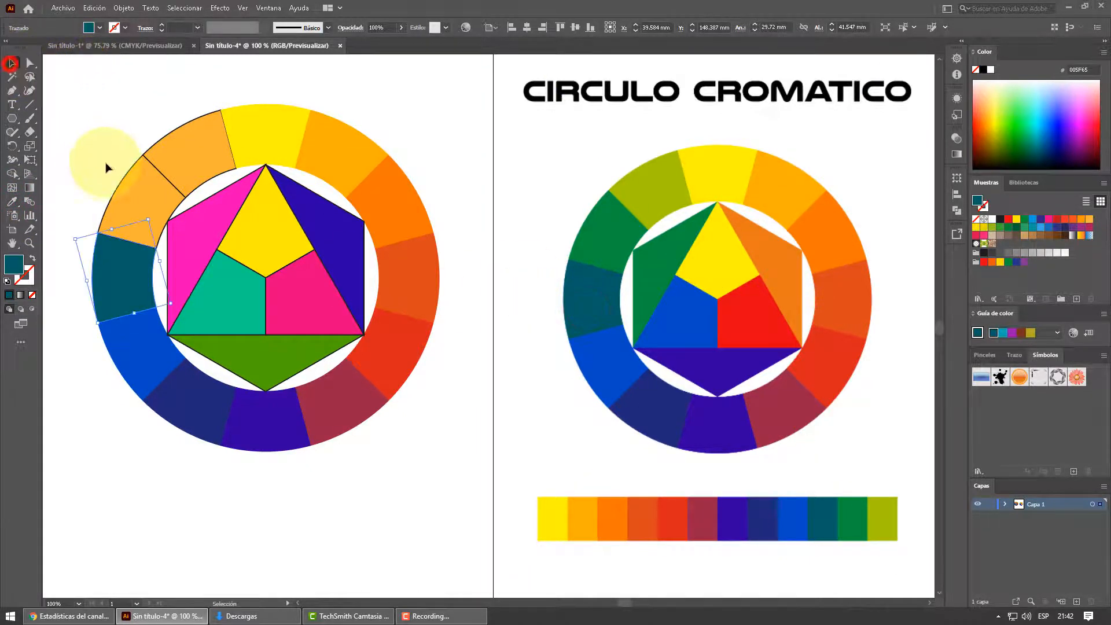
pyautogui.click(149, 191)
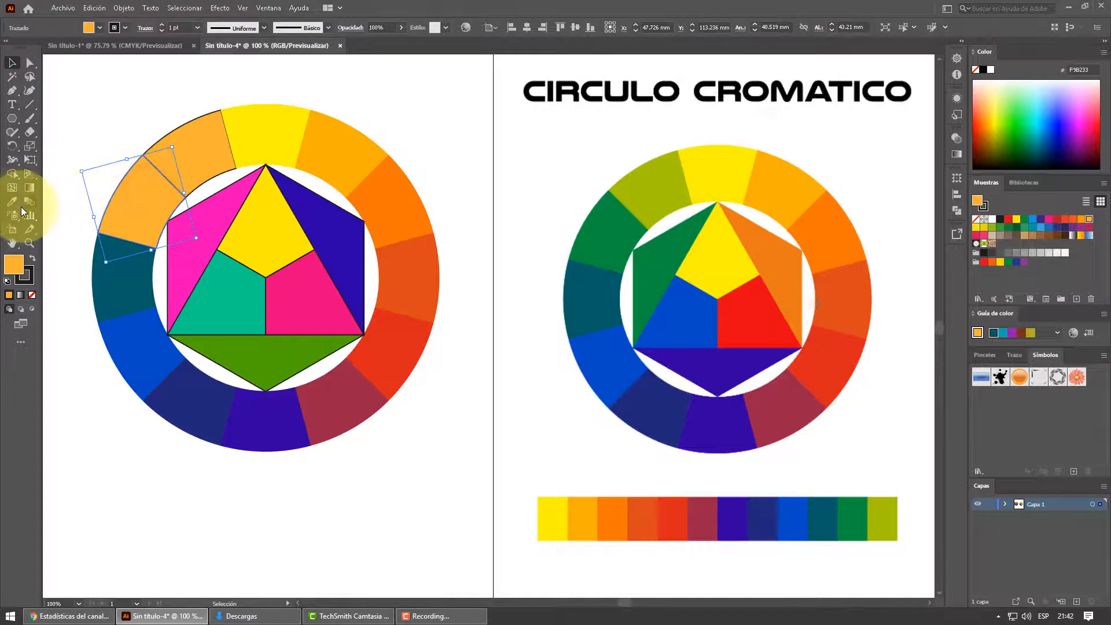
pyautogui.click(612, 229)
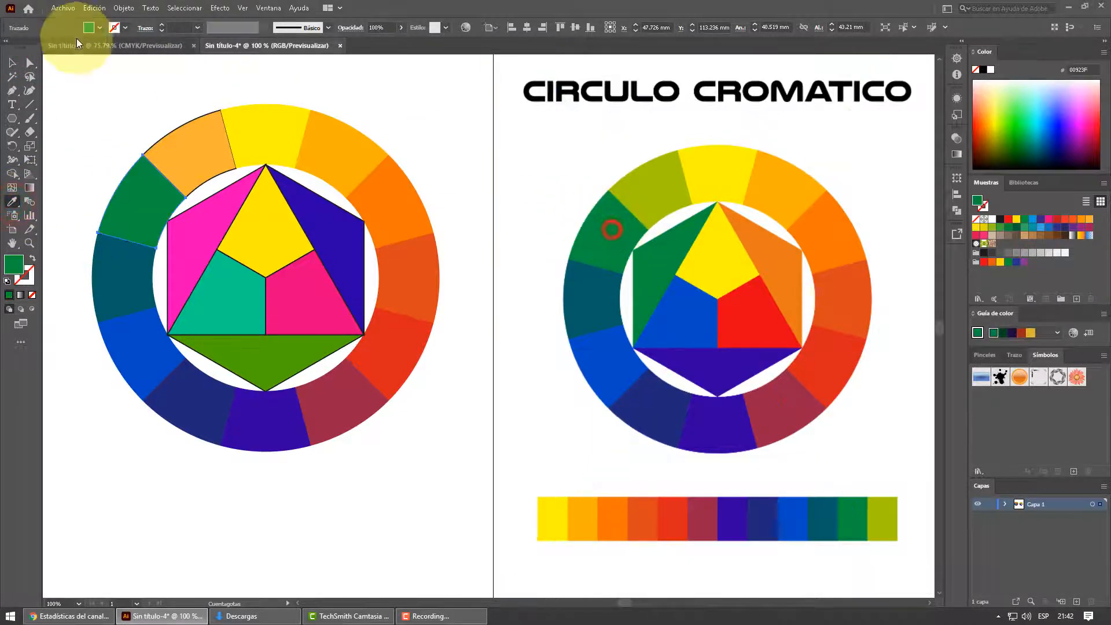
pyautogui.click(16, 61)
pyautogui.click(484, 181)
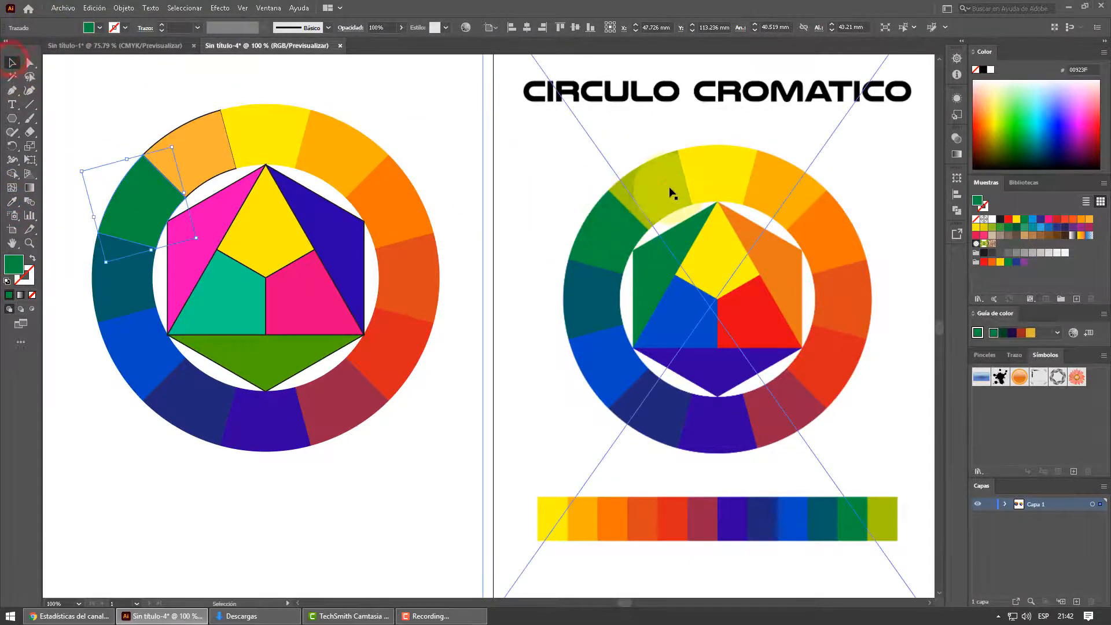
pyautogui.click(192, 154)
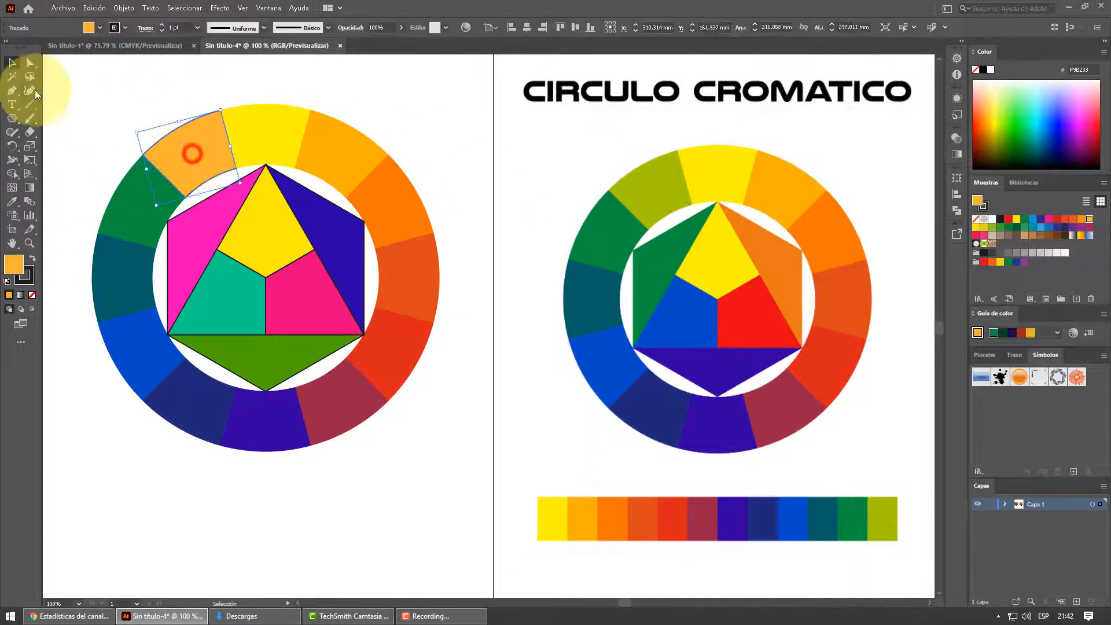
pyautogui.click(13, 201)
pyautogui.click(665, 187)
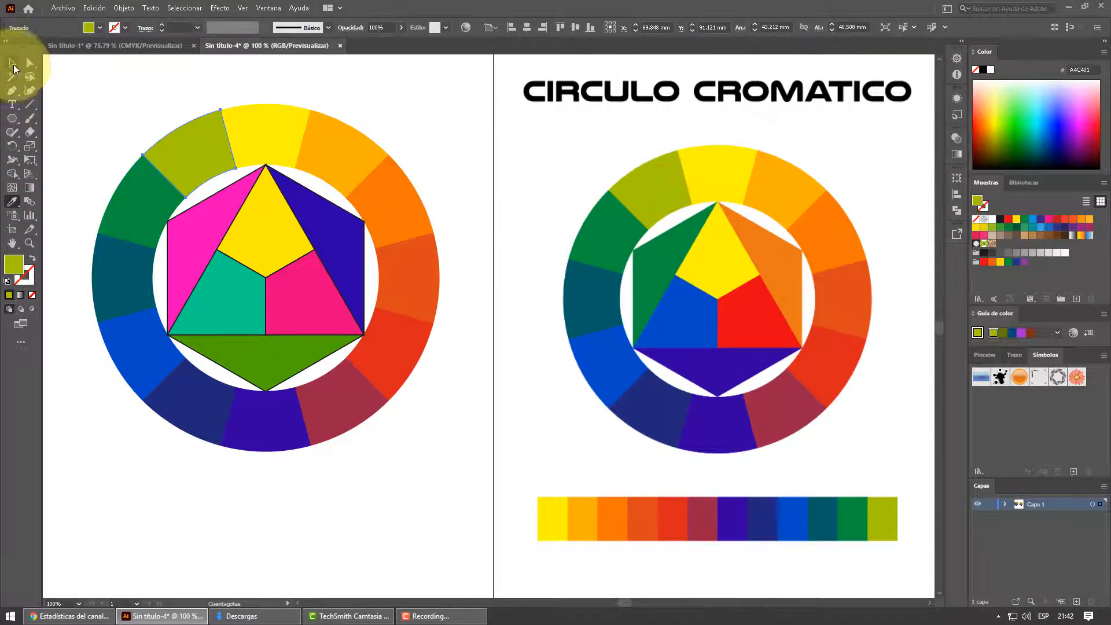
pyautogui.click(13, 62)
pyautogui.click(315, 92)
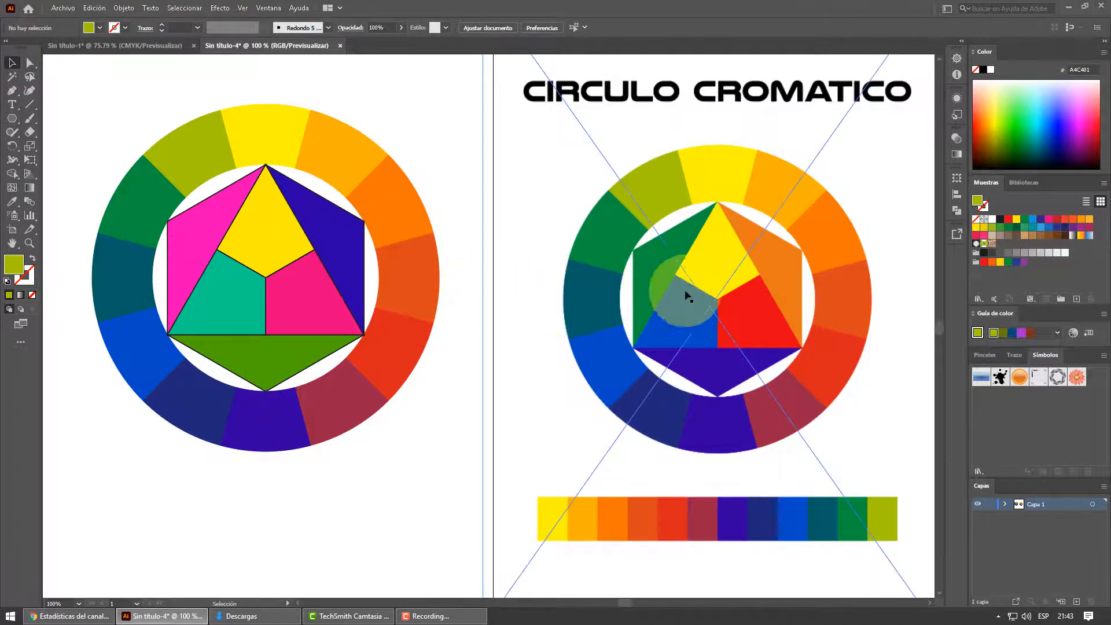
# - Color the hexagon's upper-left triangle green and its upper-right triangle orange by sampling the matching reference pieces
pyautogui.click(216, 236)
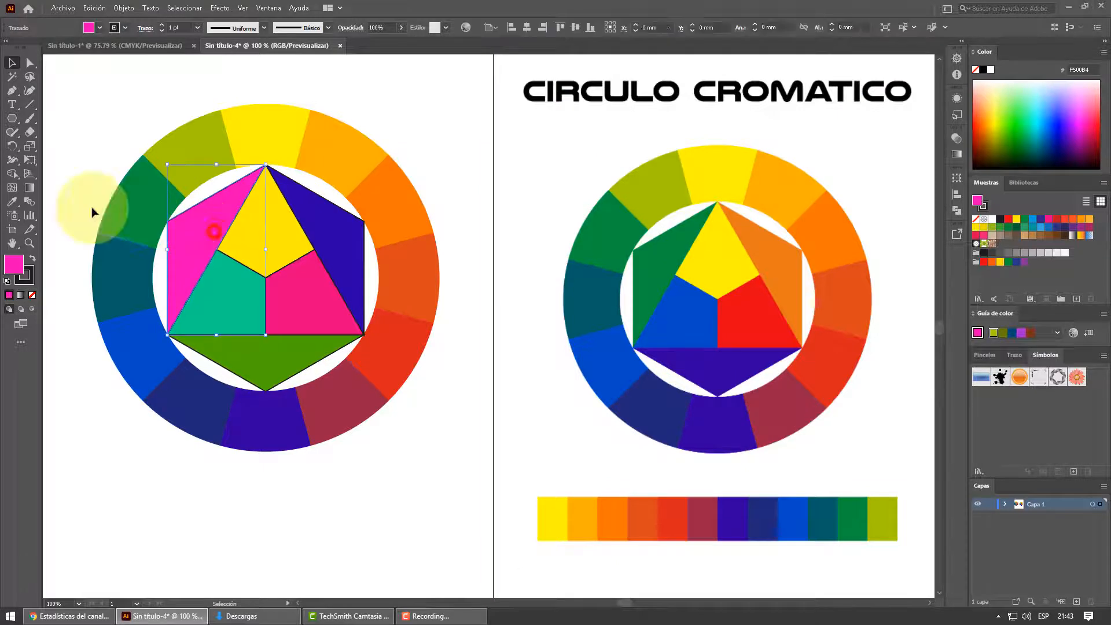
pyautogui.click(11, 201)
pyautogui.click(650, 266)
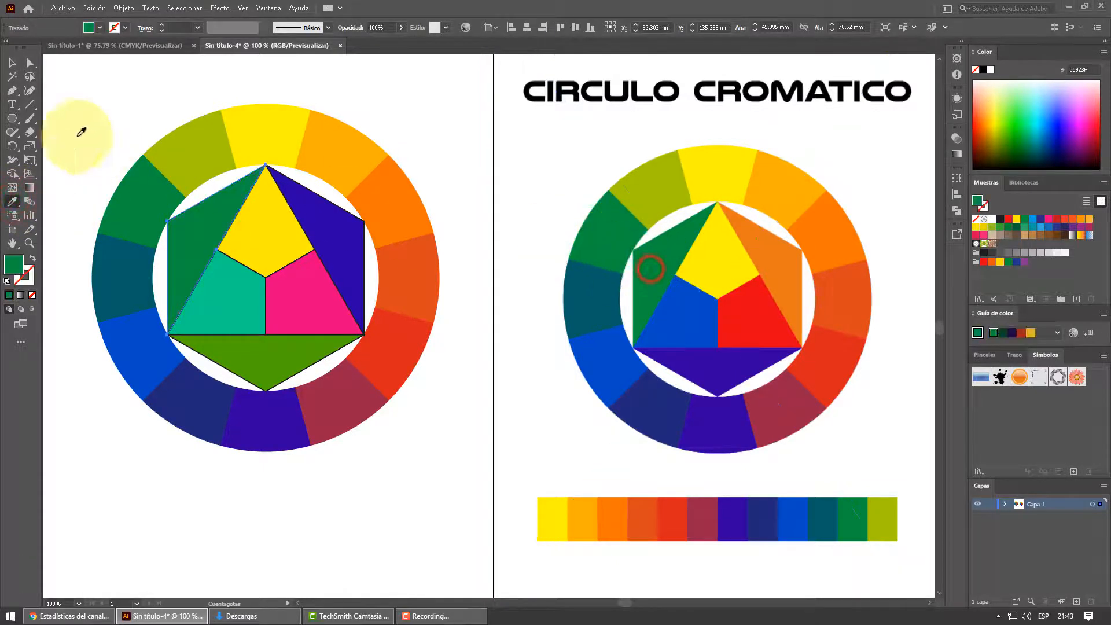
pyautogui.click(12, 62)
pyautogui.click(318, 208)
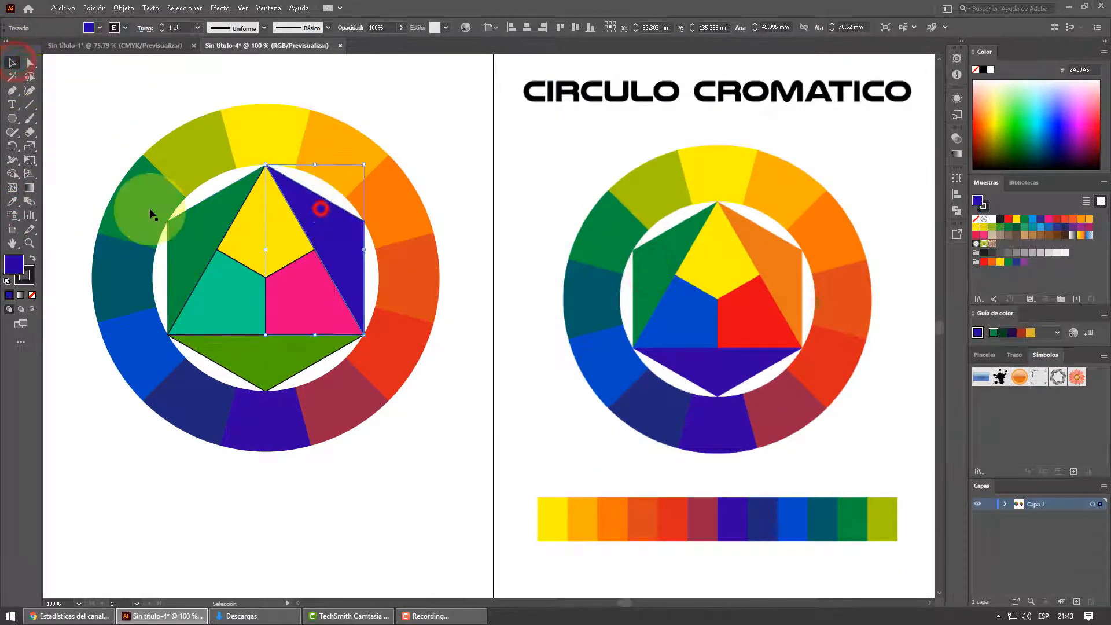
pyautogui.click(12, 201)
pyautogui.click(800, 261)
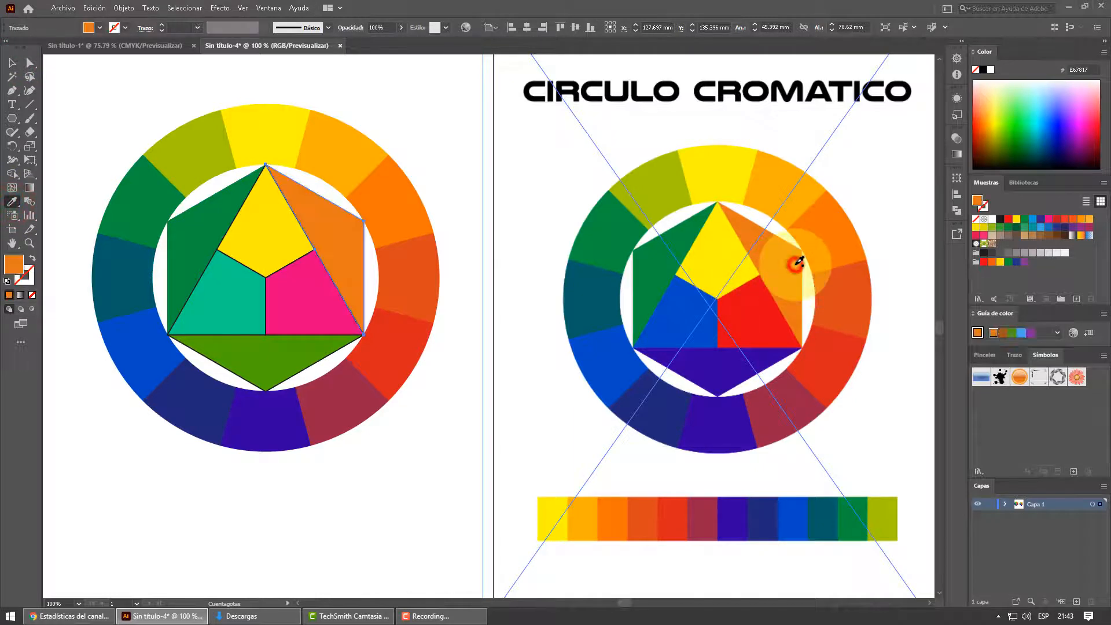
# - Color the central triangle's top piece yellow from the reference ring's top segment and its lower-left piece blue from the matching reference piece
pyautogui.click(12, 62)
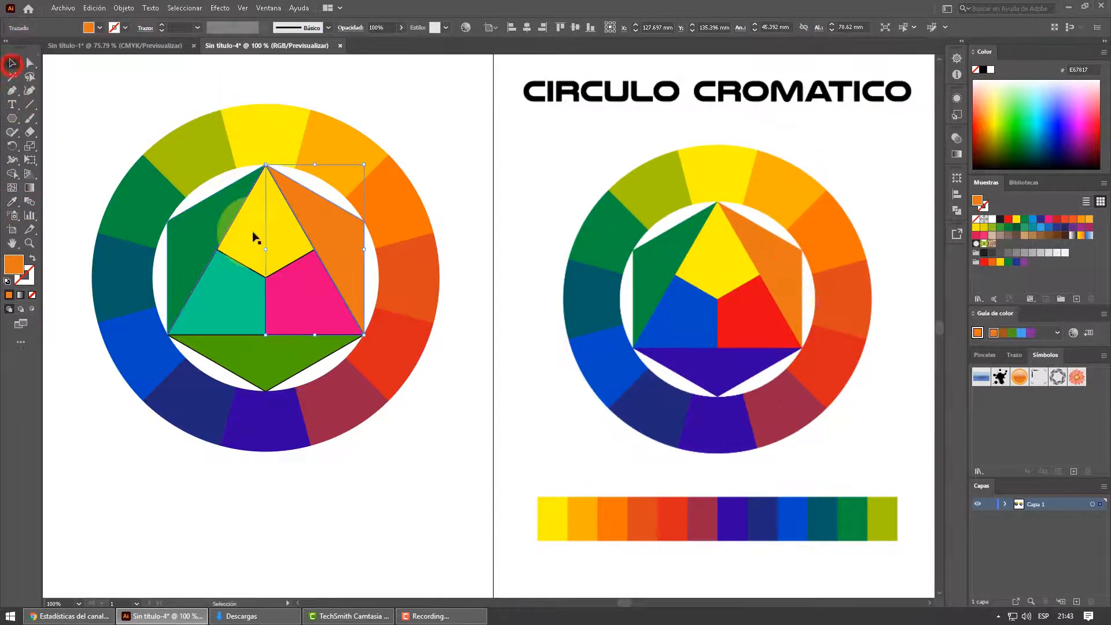
pyautogui.click(283, 245)
pyautogui.click(19, 200)
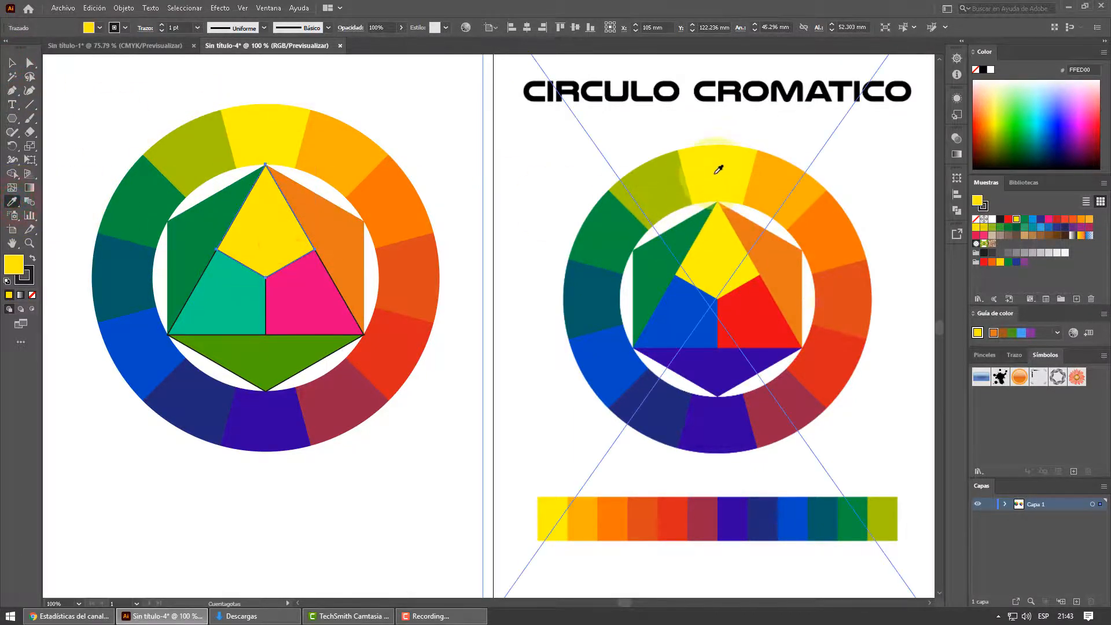
pyautogui.click(716, 172)
pyautogui.click(15, 65)
pyautogui.click(219, 297)
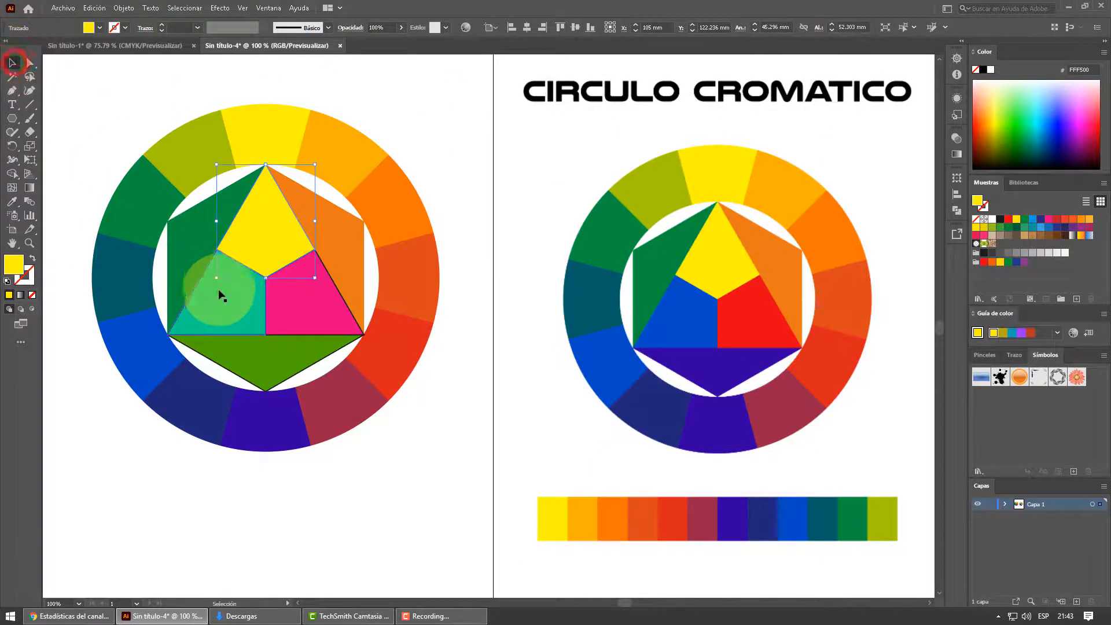
pyautogui.click(13, 203)
pyautogui.click(659, 327)
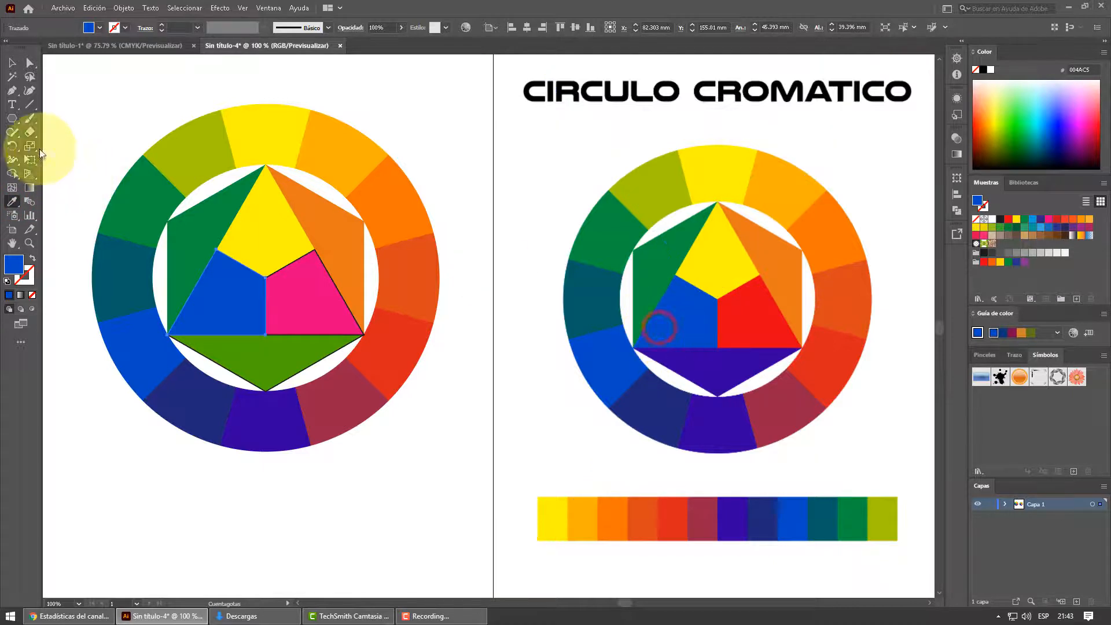
# - Color the central triangle's lower-right piece red and the hexagon's bottom triangle violet by sampling the matching reference pieces
pyautogui.click(305, 300)
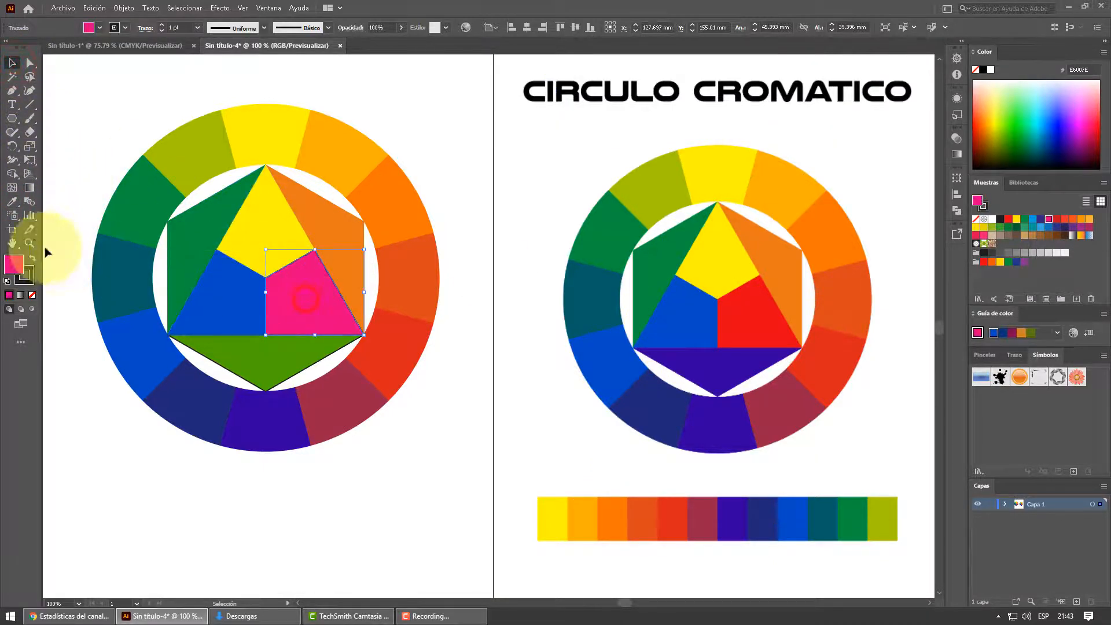
pyautogui.click(12, 203)
pyautogui.click(752, 317)
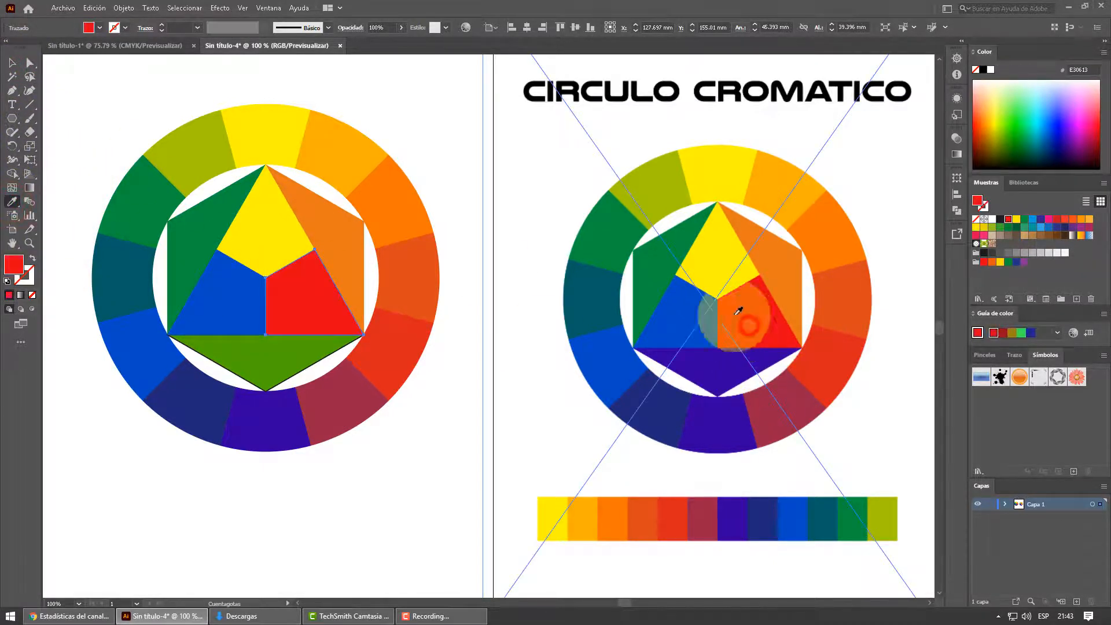
pyautogui.click(13, 63)
pyautogui.click(273, 364)
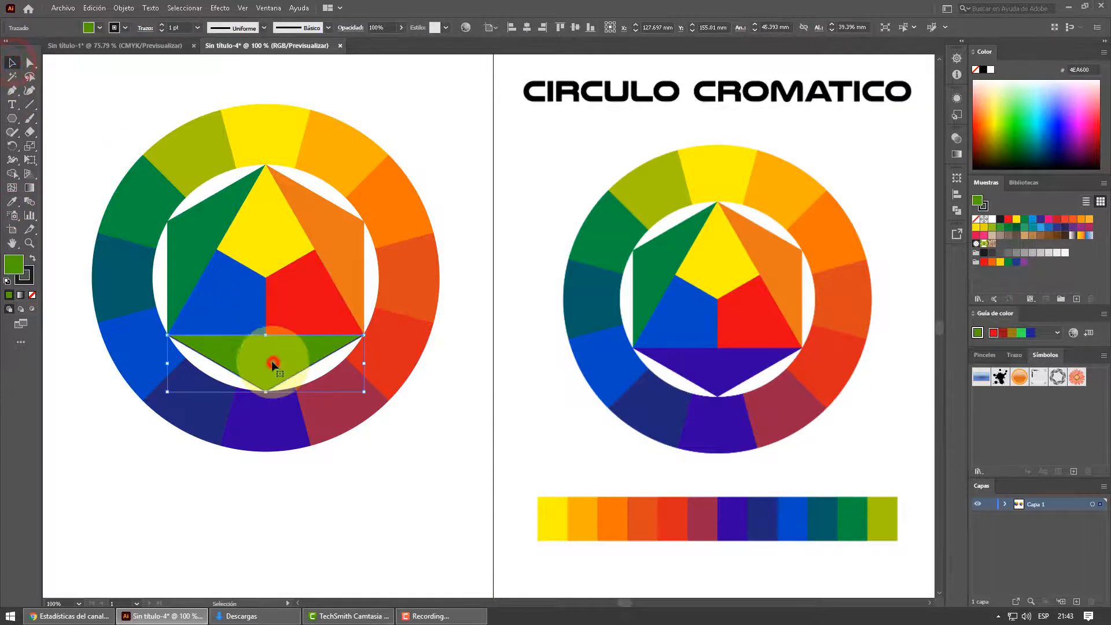
pyautogui.click(14, 204)
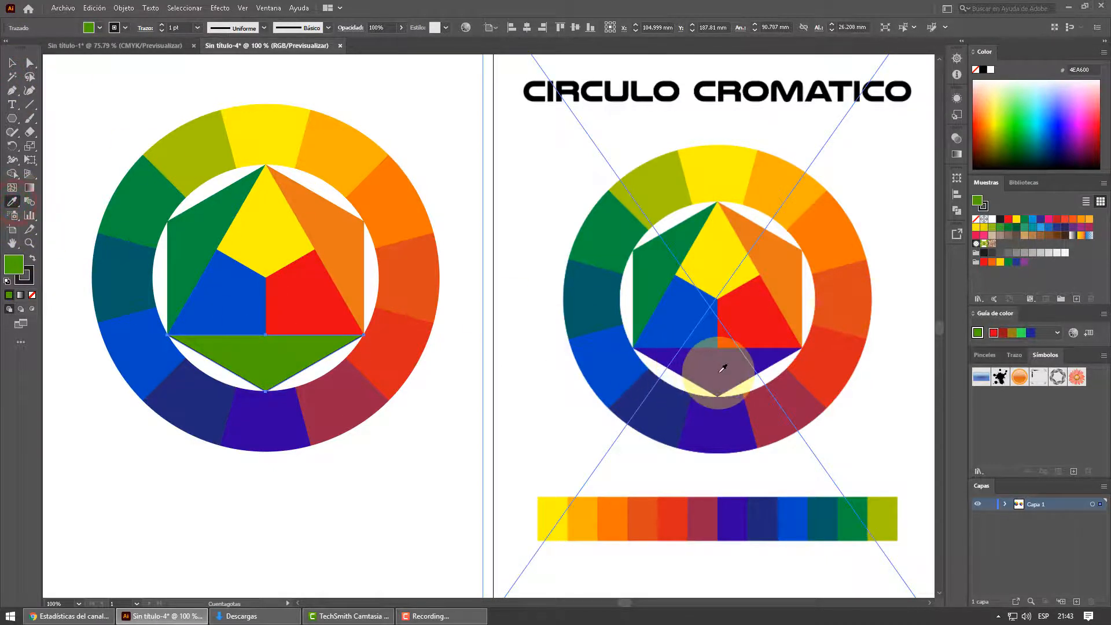
pyautogui.click(717, 368)
# - Delete the reference color wheel image beside the drawn wheel
pyautogui.click(13, 63)
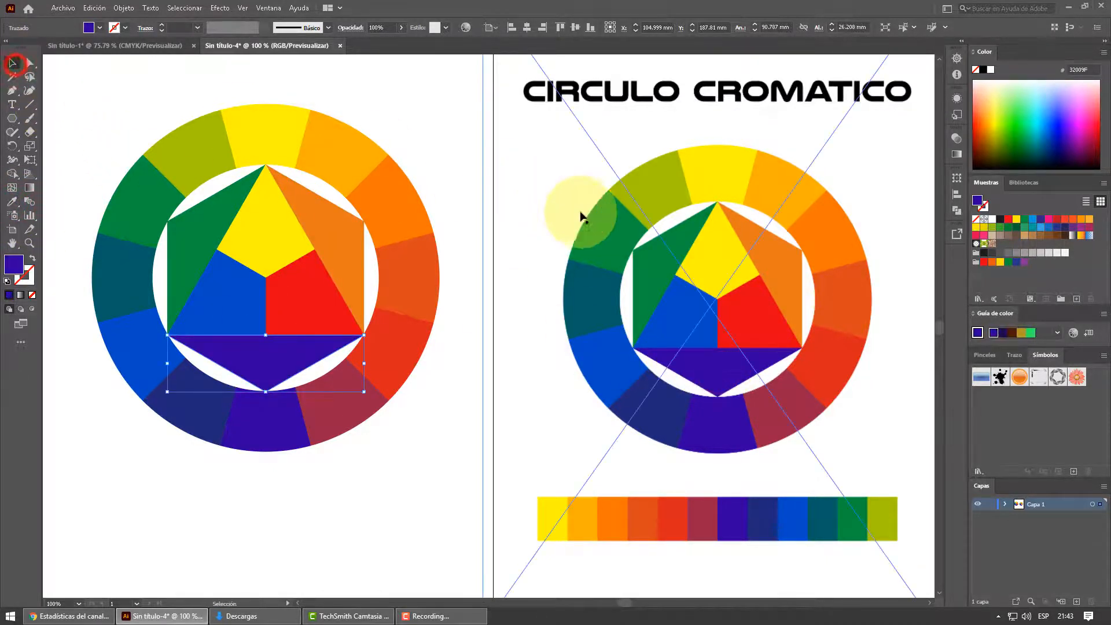
pyautogui.click(590, 221)
pyautogui.press('Delete')
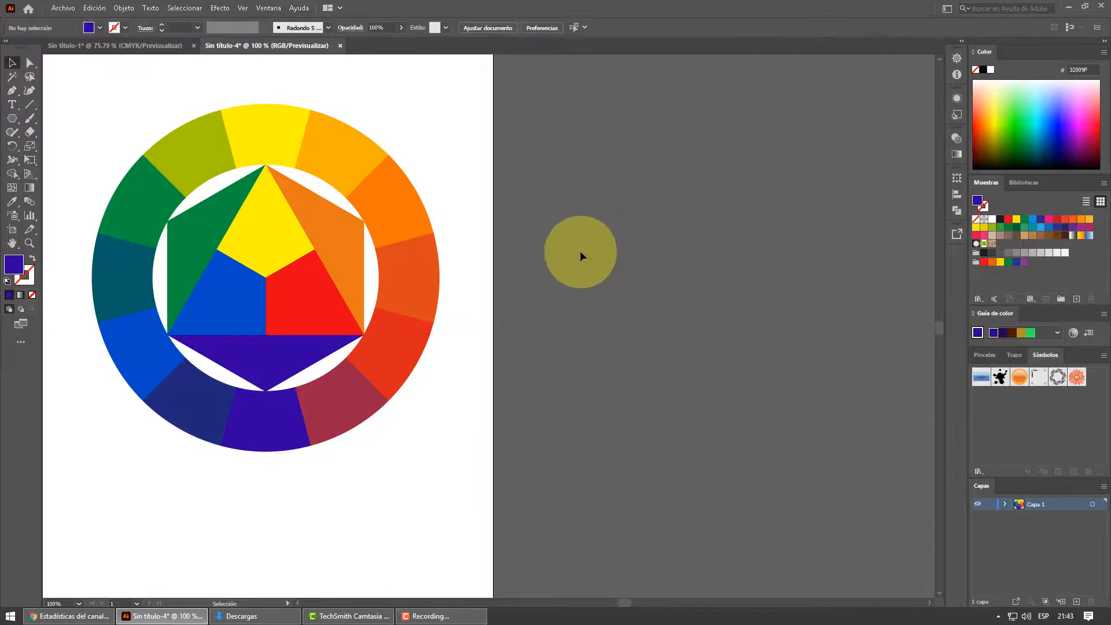
# - Move the whole color wheel straight up the artboard to about Y 107.5 mm and deselect it
pyautogui.scroll(-2, 270, 290)
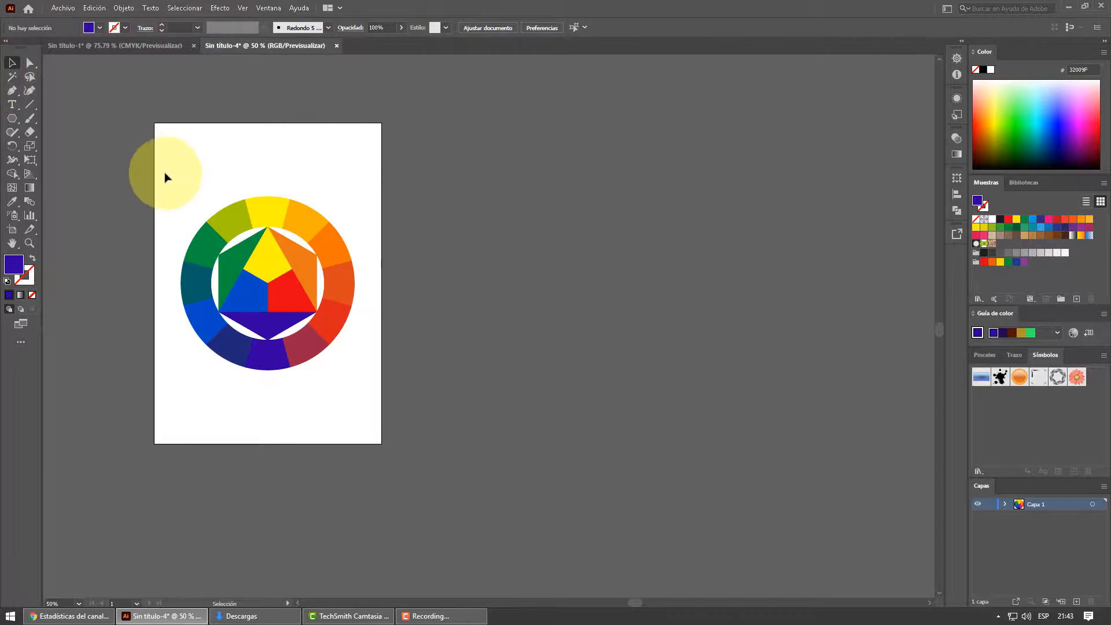
pyautogui.moveTo(164, 174); pyautogui.dragTo(392, 404)
pyautogui.moveTo(337, 284); pyautogui.dragTo(336, 239)
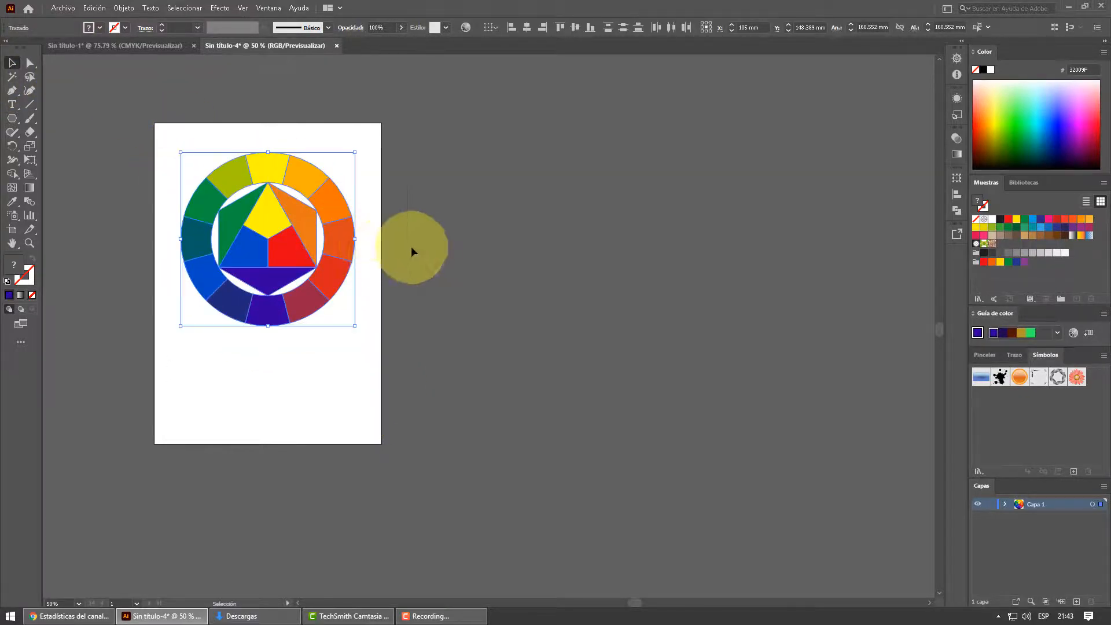
pyautogui.click(418, 246)
# - Select the entire wheel again and shift it slightly right to about X 109.4 mm
pyautogui.scroll(1, 120, 253)
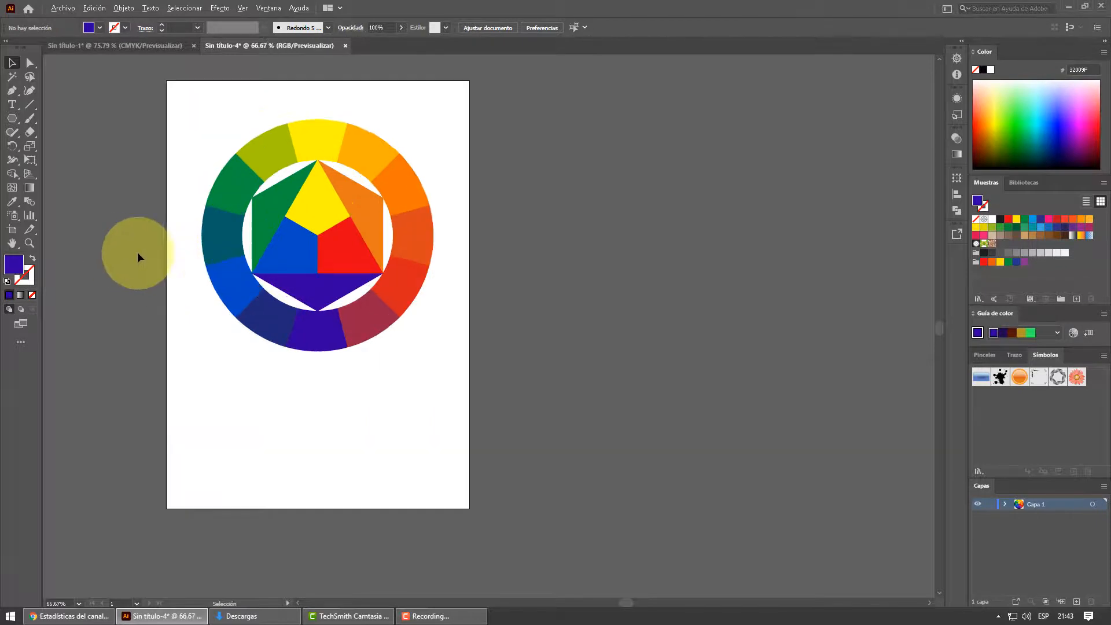
pyautogui.scroll(2, 161, 348)
pyautogui.scroll(1, 159, 353)
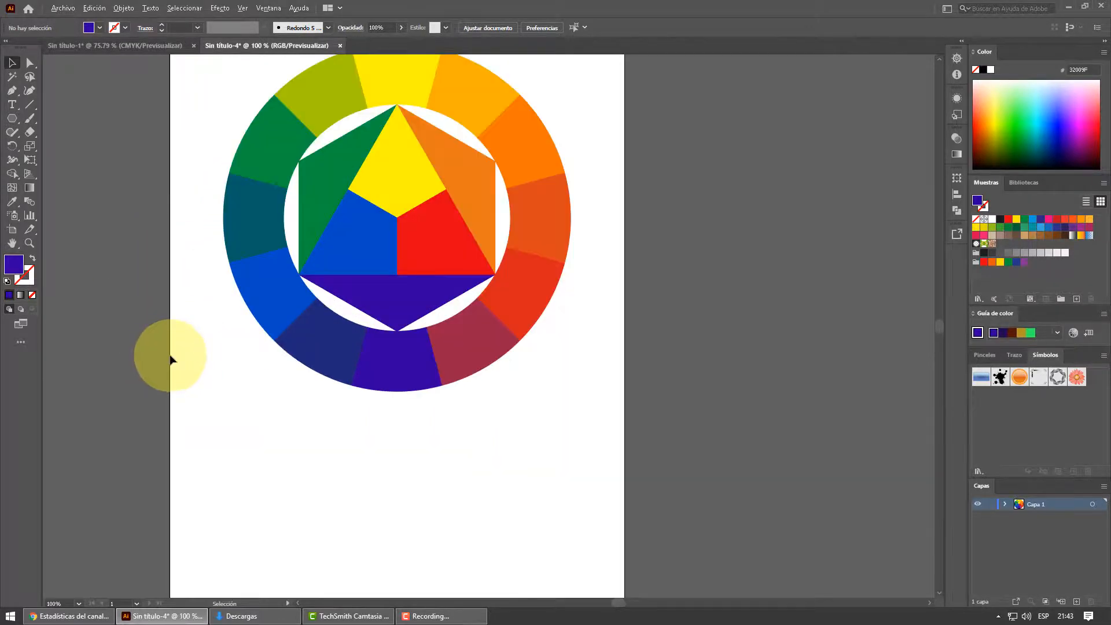
pyautogui.scroll(-1, 172, 359)
pyautogui.moveTo(186, 134); pyautogui.dragTo(429, 390)
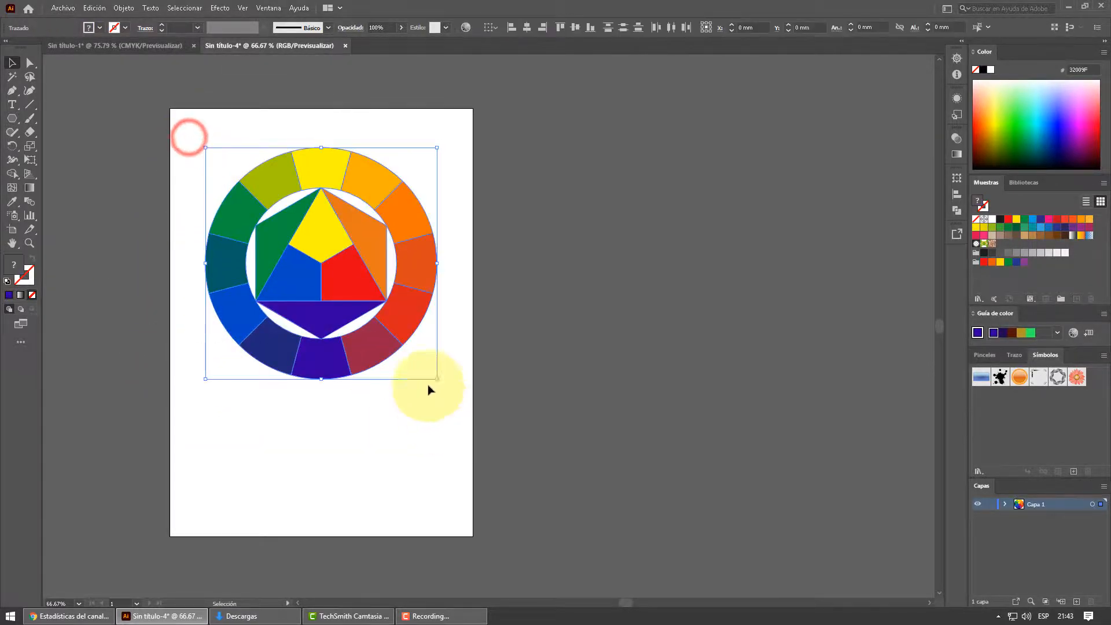
pyautogui.moveTo(412, 263); pyautogui.dragTo(418, 263)
# - Configure the Rectangular Grid tool with 0 horizontal dividers and 11 vertical dividers
pyautogui.click(30, 106)
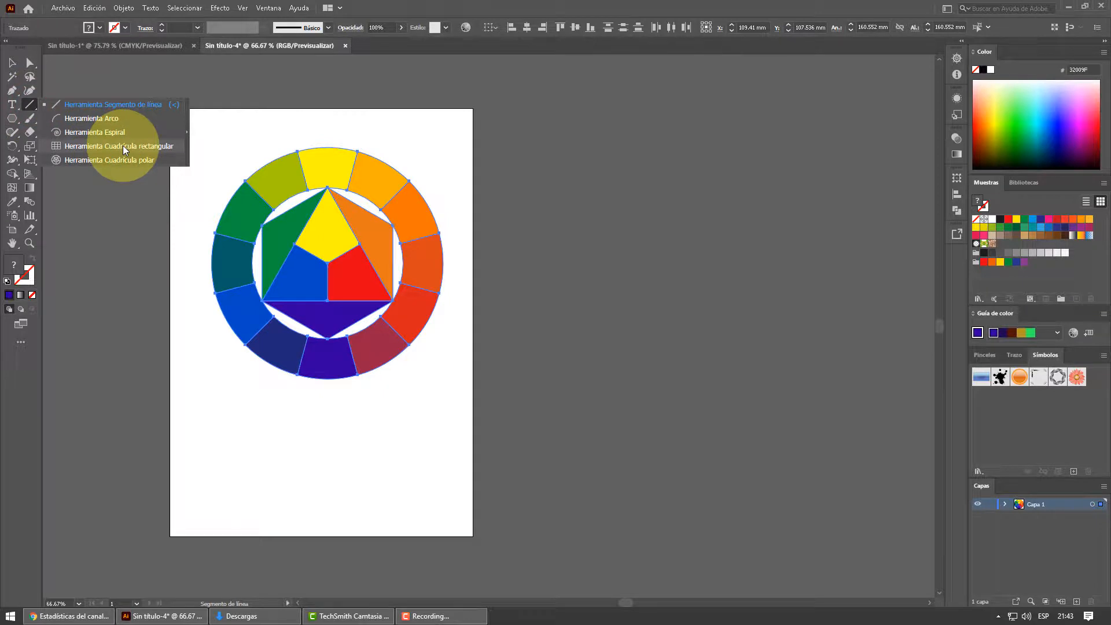
pyautogui.click(123, 147)
pyautogui.doubleClick(30, 105)
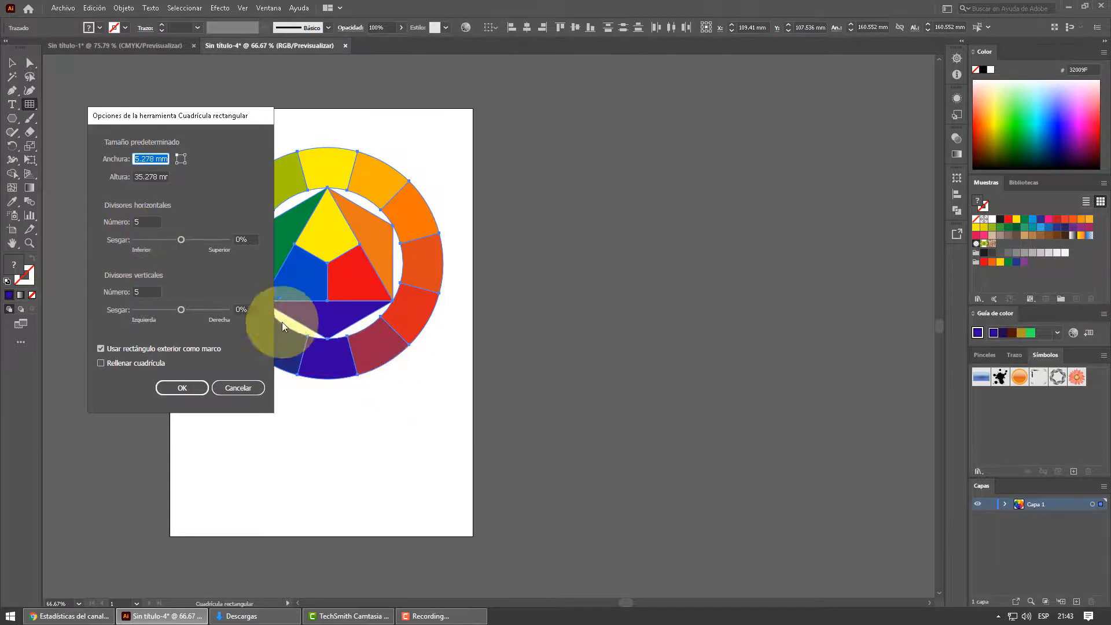
pyautogui.doubleClick(147, 221)
pyautogui.write('0')
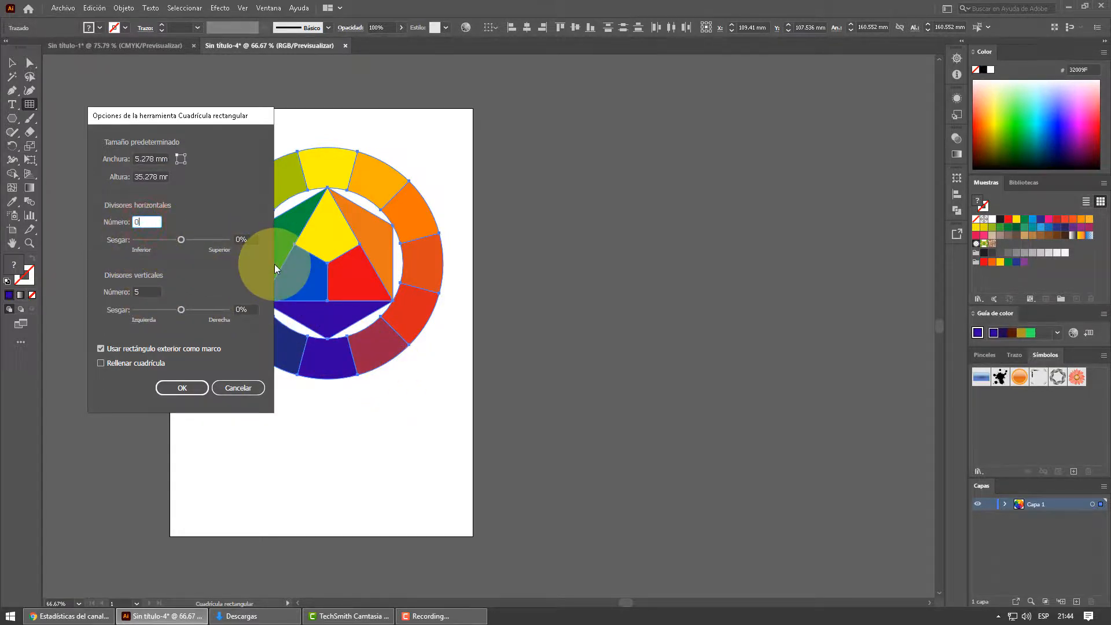
pyautogui.doubleClick(147, 292)
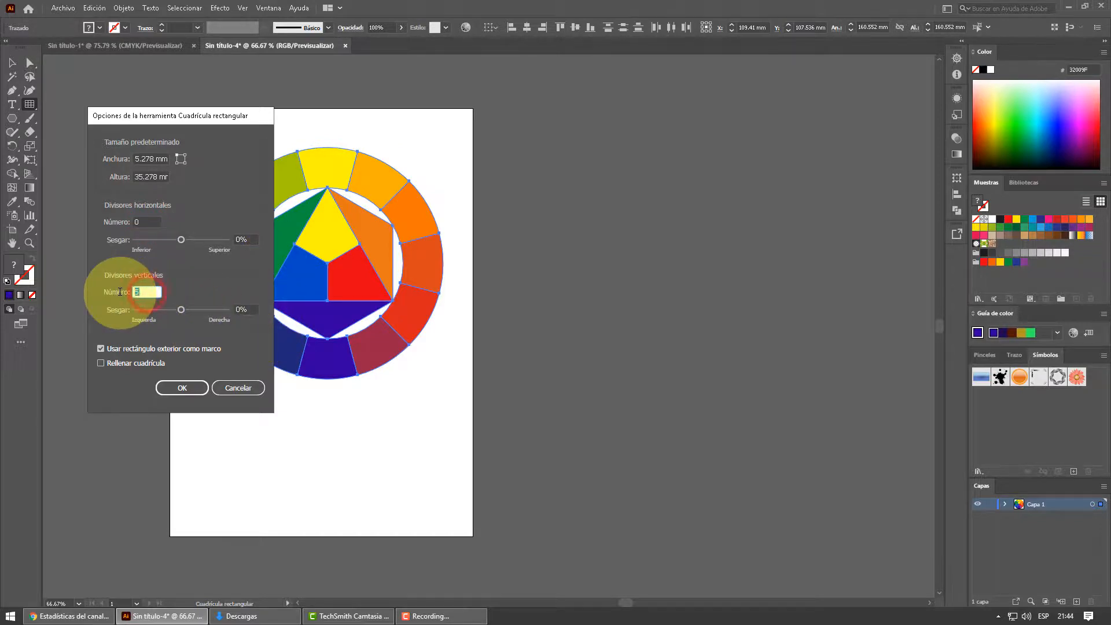
pyautogui.click(177, 388)
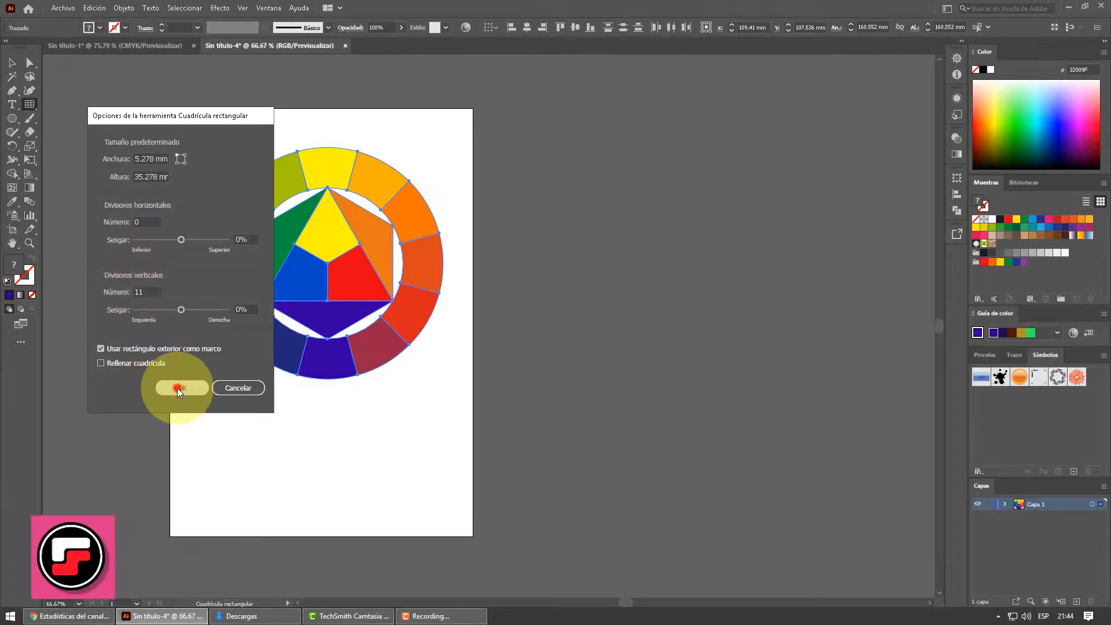
# - Draw a twelve-cell grid strip about 161 by 19 mm below the wheel and give it a black stroke
pyautogui.moveTo(216, 428); pyautogui.dragTo(447, 453)
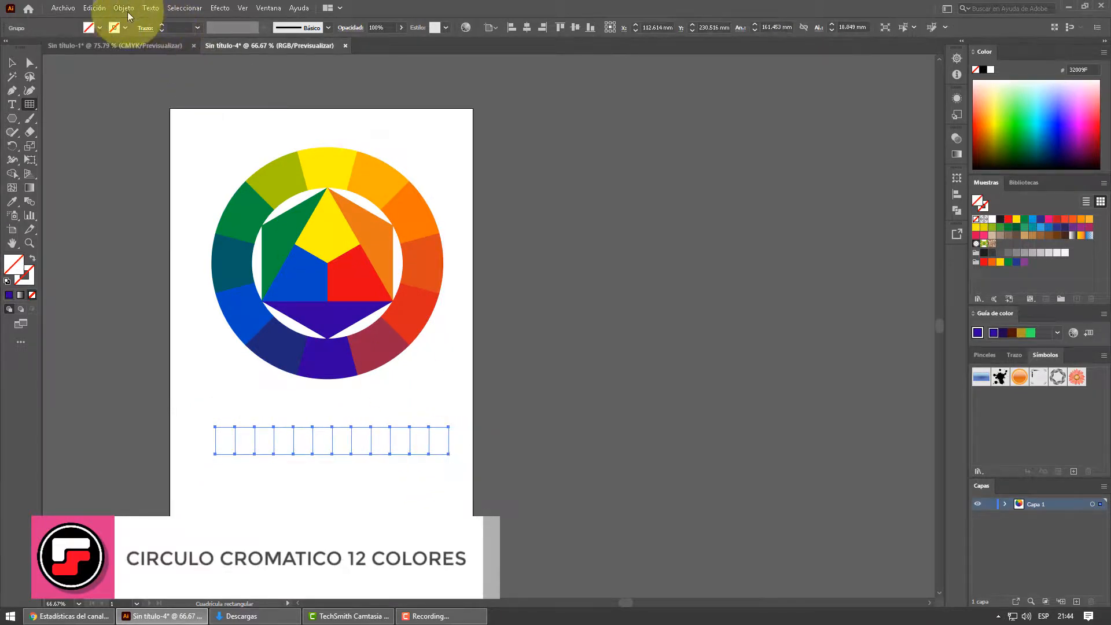
pyautogui.click(124, 26)
pyautogui.click(32, 46)
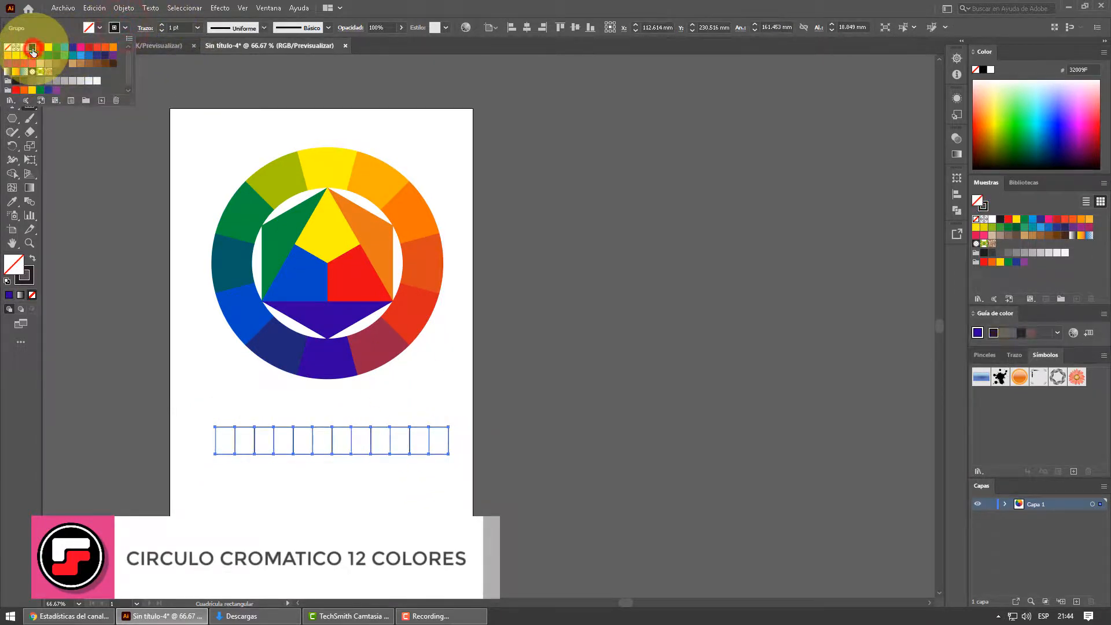
pyautogui.click(404, 8)
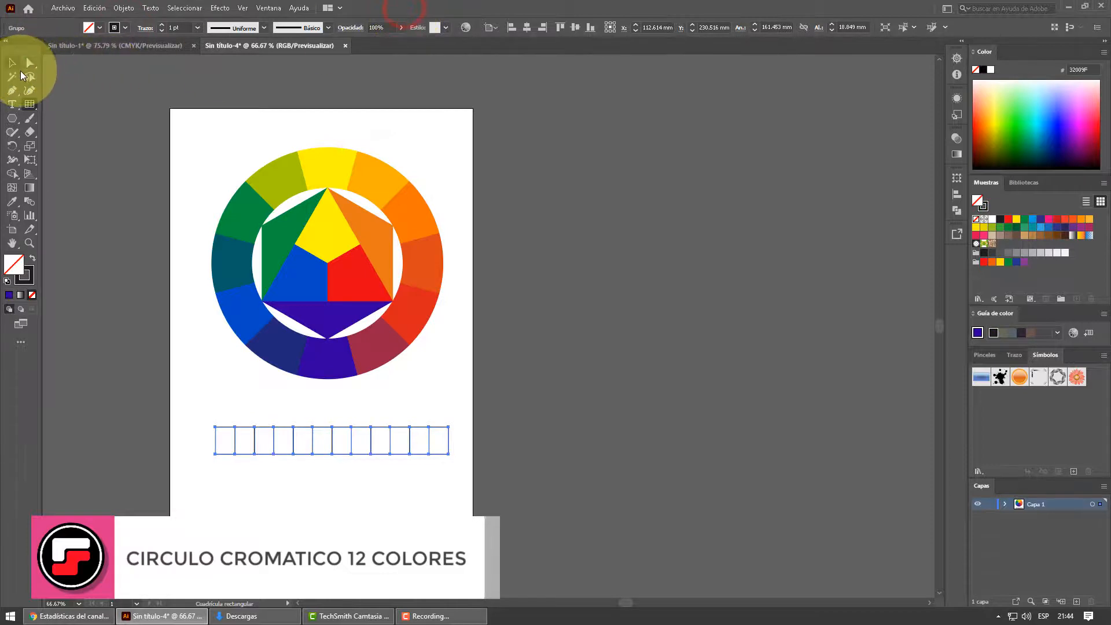
# - Fill the grid strip with the light orange swatch and move it up and left to about X 105 mm, Y 221.5 mm
pyautogui.click(12, 62)
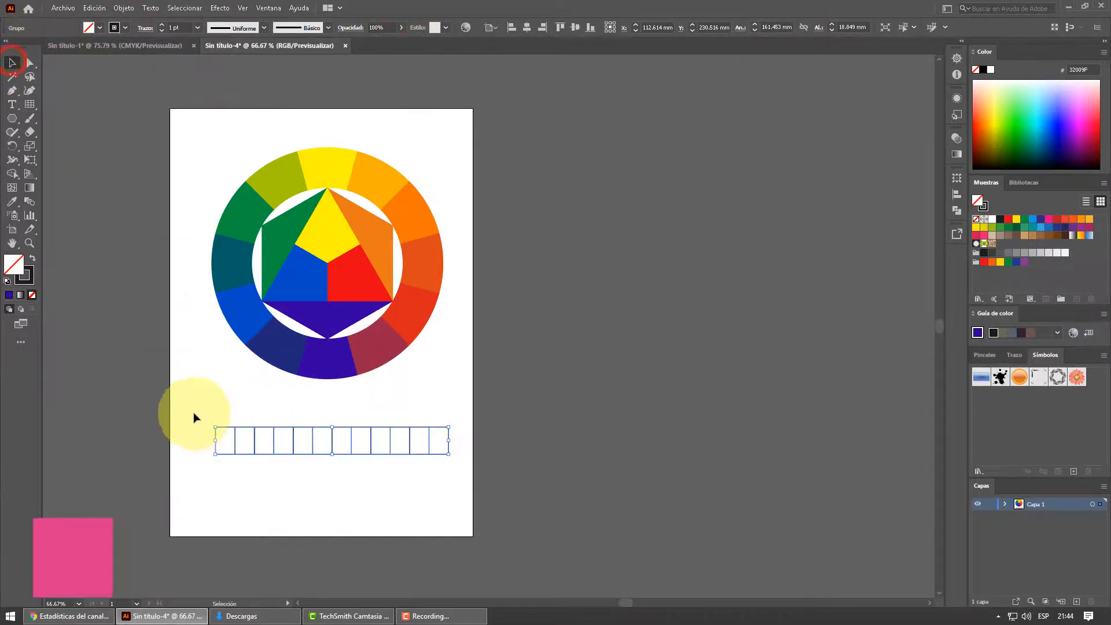
pyautogui.moveTo(194, 413); pyautogui.dragTo(416, 483)
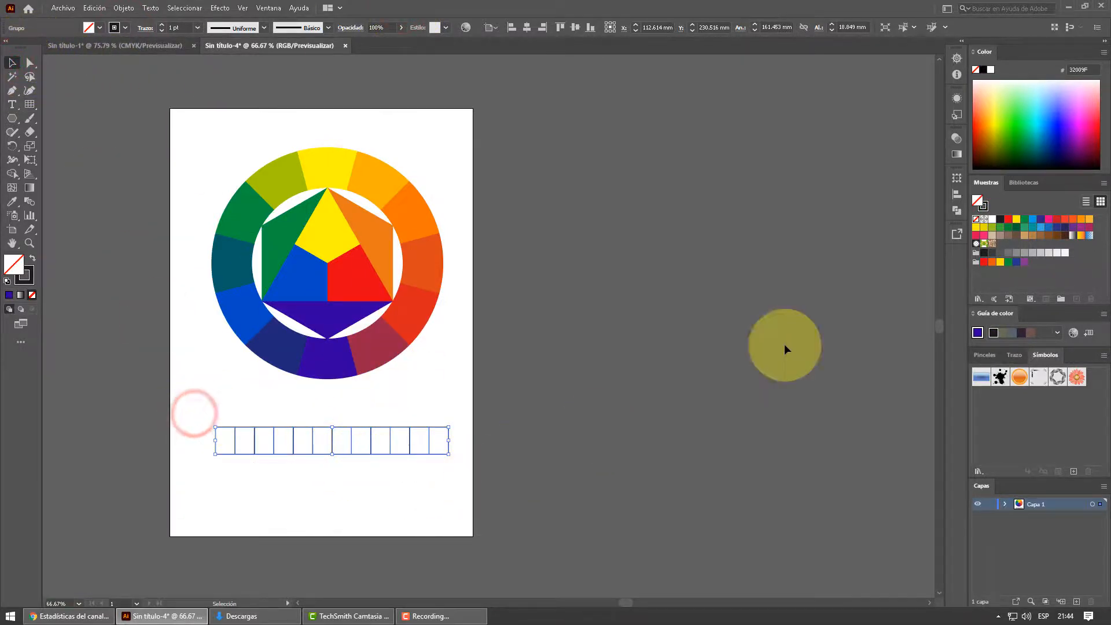
pyautogui.click(1089, 219)
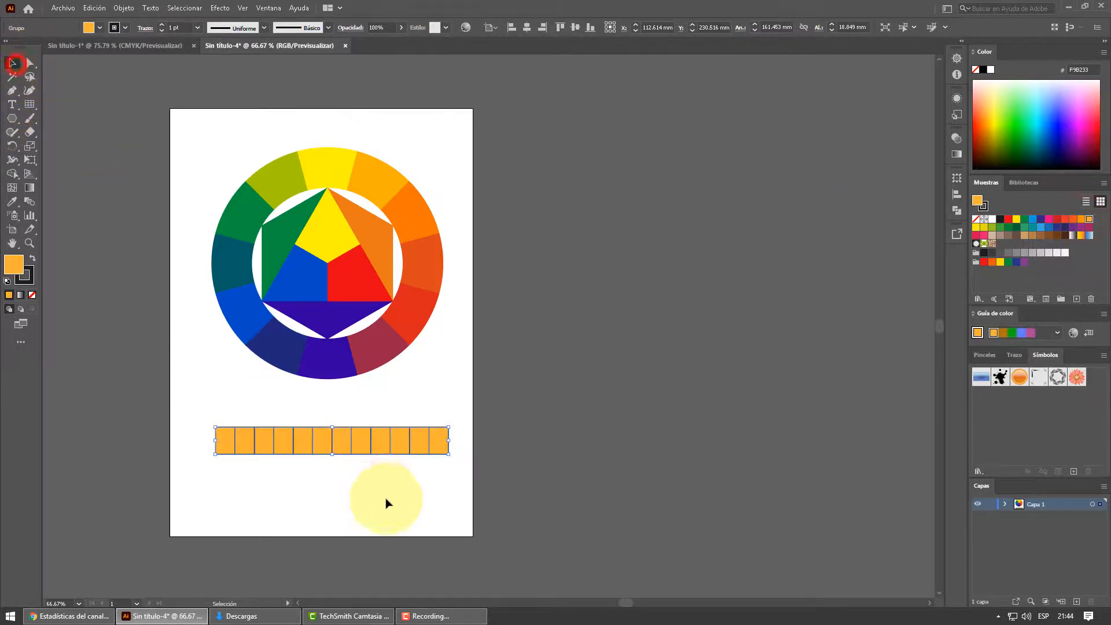
pyautogui.moveTo(359, 446); pyautogui.dragTo(350, 435)
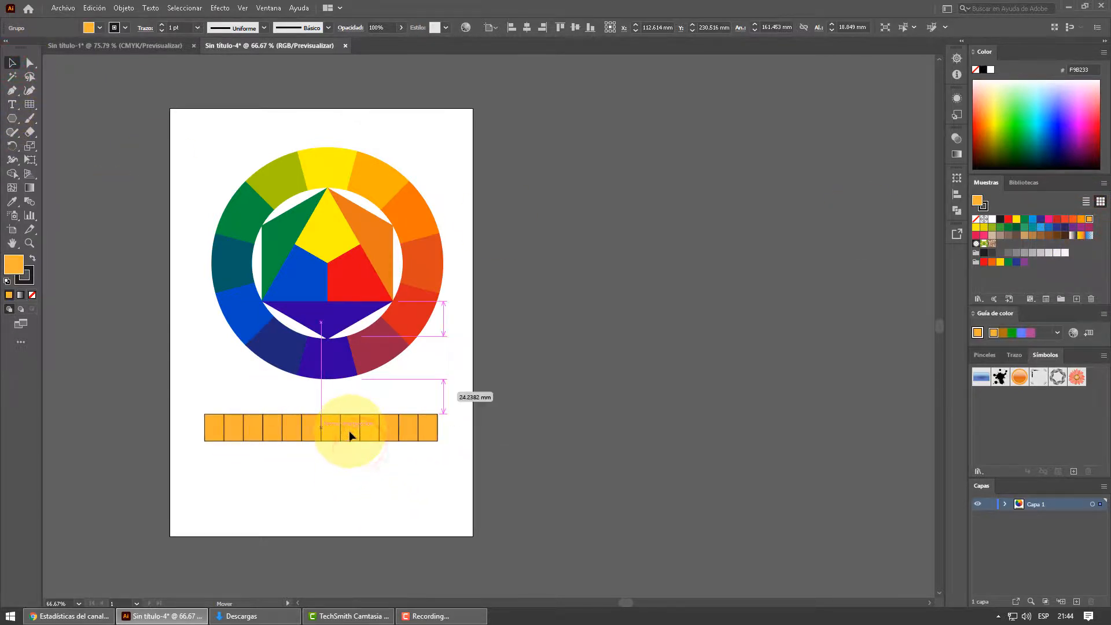
# - Divide the grid strip with the Pathfinder Divide operation, ungroup the resulting cells and deselect them
pyautogui.click(956, 211)
pyautogui.click(822, 234)
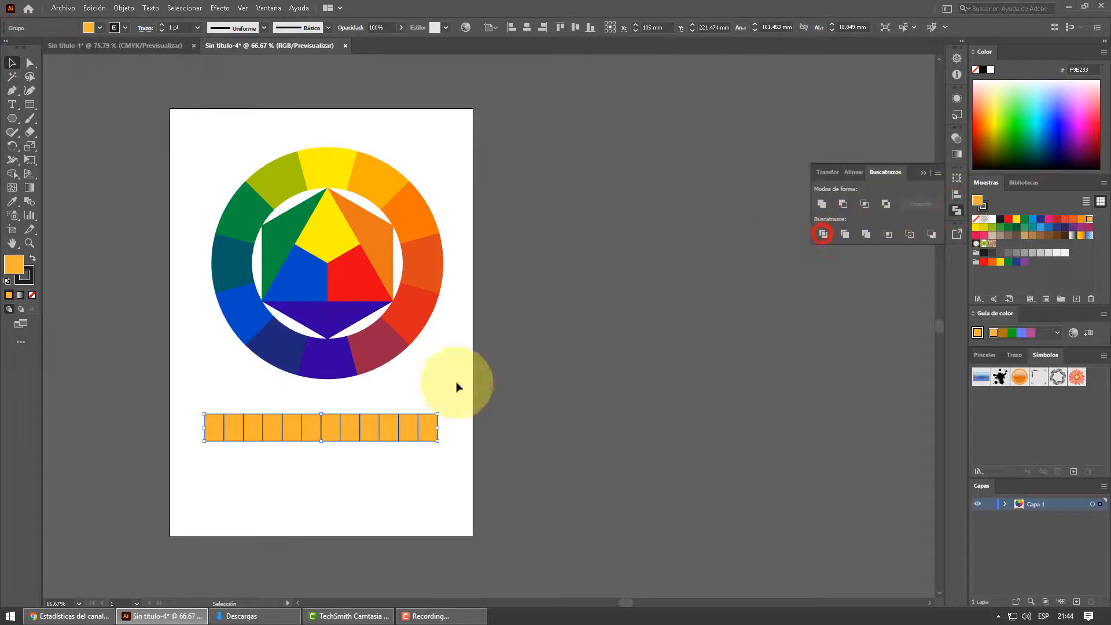
pyautogui.rightClick(355, 425)
pyautogui.click(399, 320)
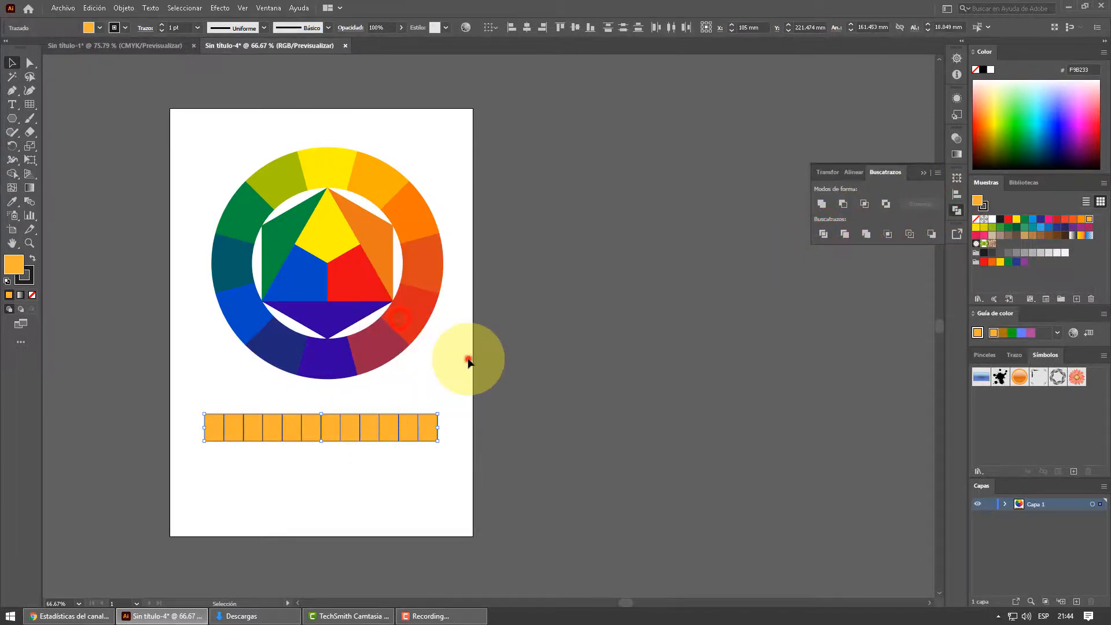
pyautogui.click(466, 360)
# - Color the strip's first cell yellow by sampling the ring's top segment
pyautogui.click(209, 428)
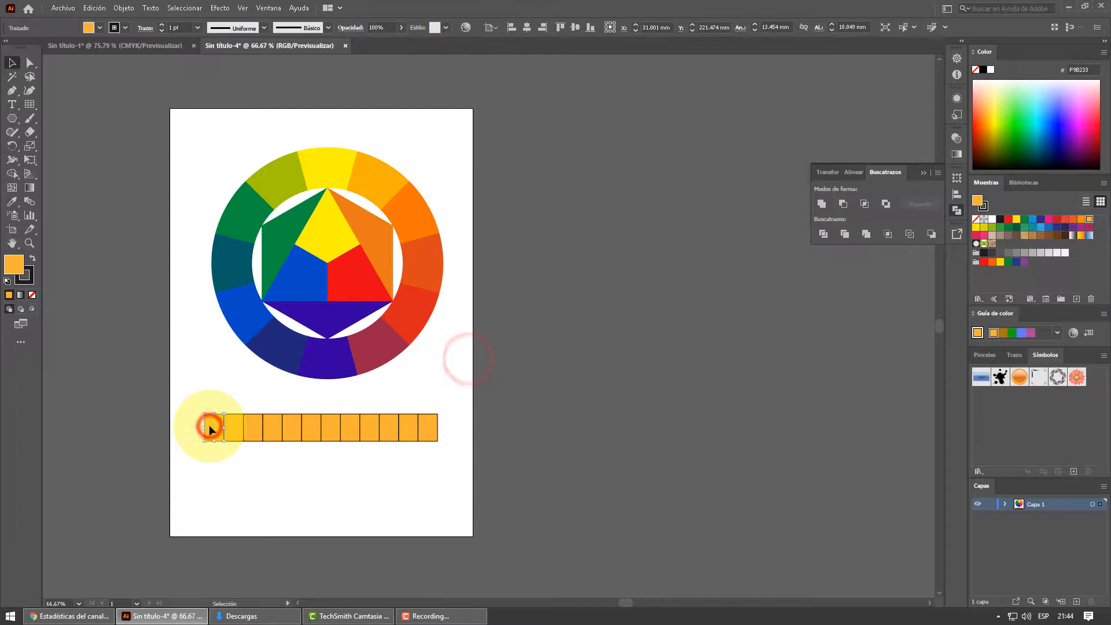
pyautogui.click(12, 201)
pyautogui.click(323, 168)
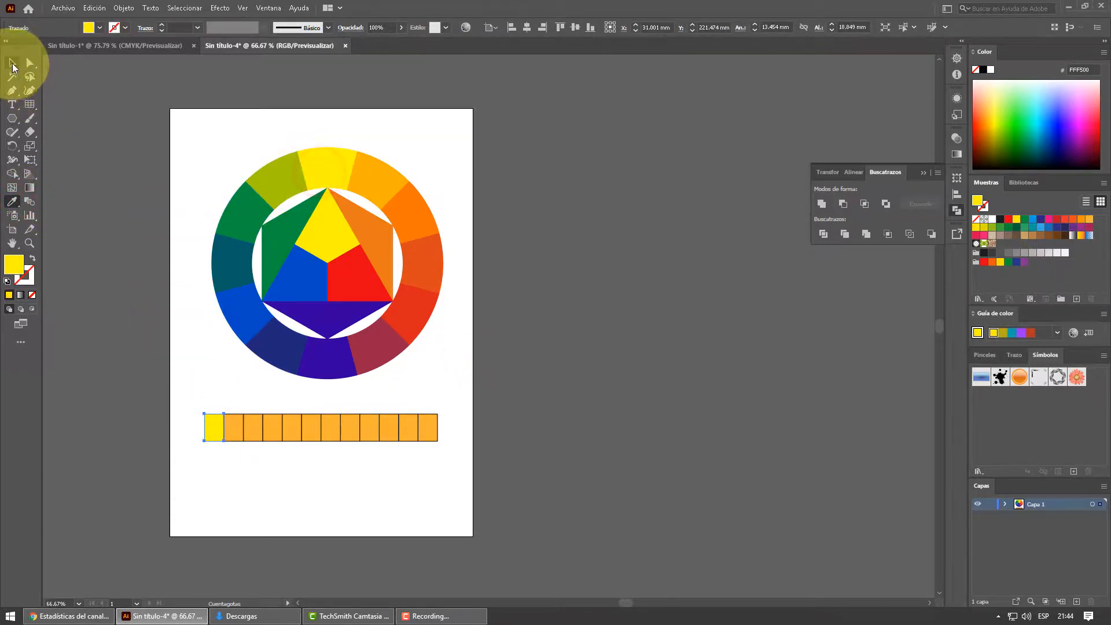
# - Color the strip's second and third cells amber and orange by sampling the two ring segments clockwise from the yellow one
pyautogui.click(11, 62)
pyautogui.click(233, 426)
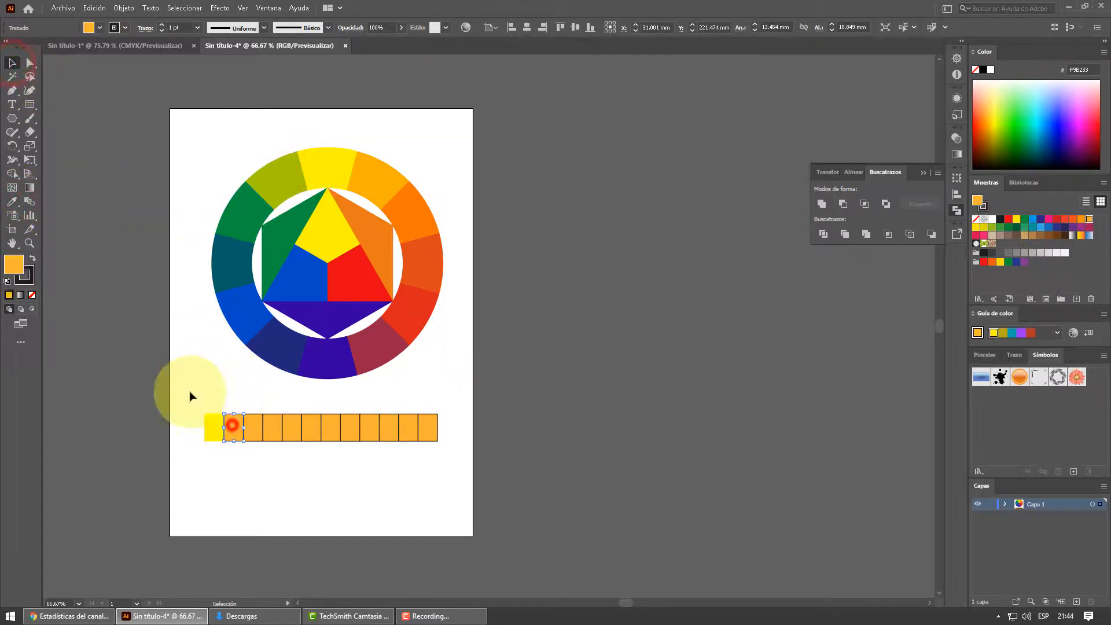
pyautogui.click(13, 202)
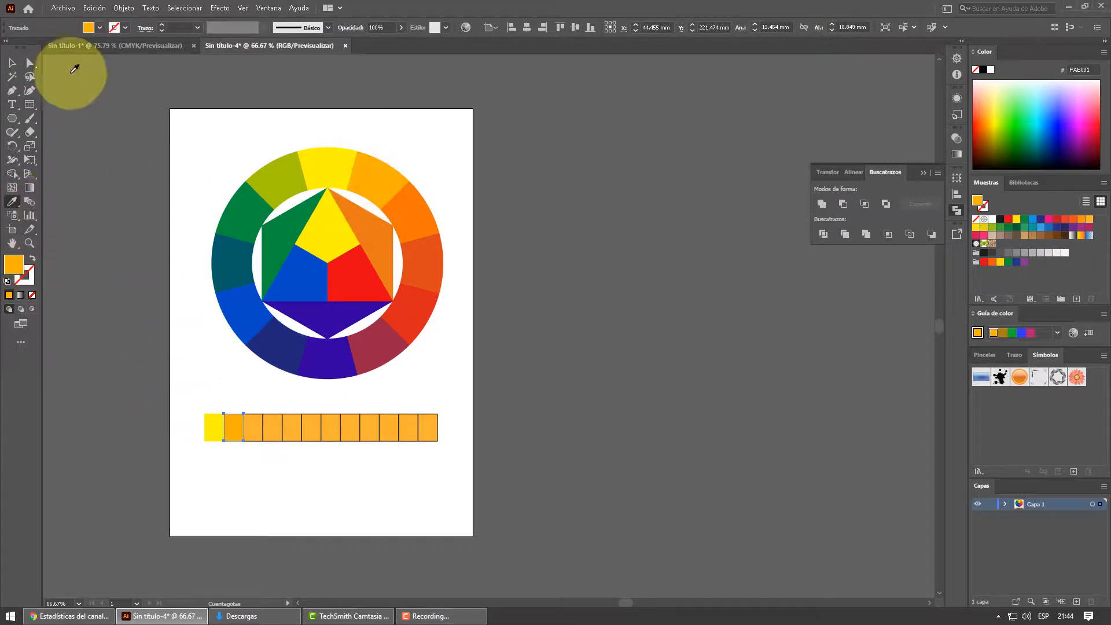
pyautogui.click(11, 61)
pyautogui.click(253, 426)
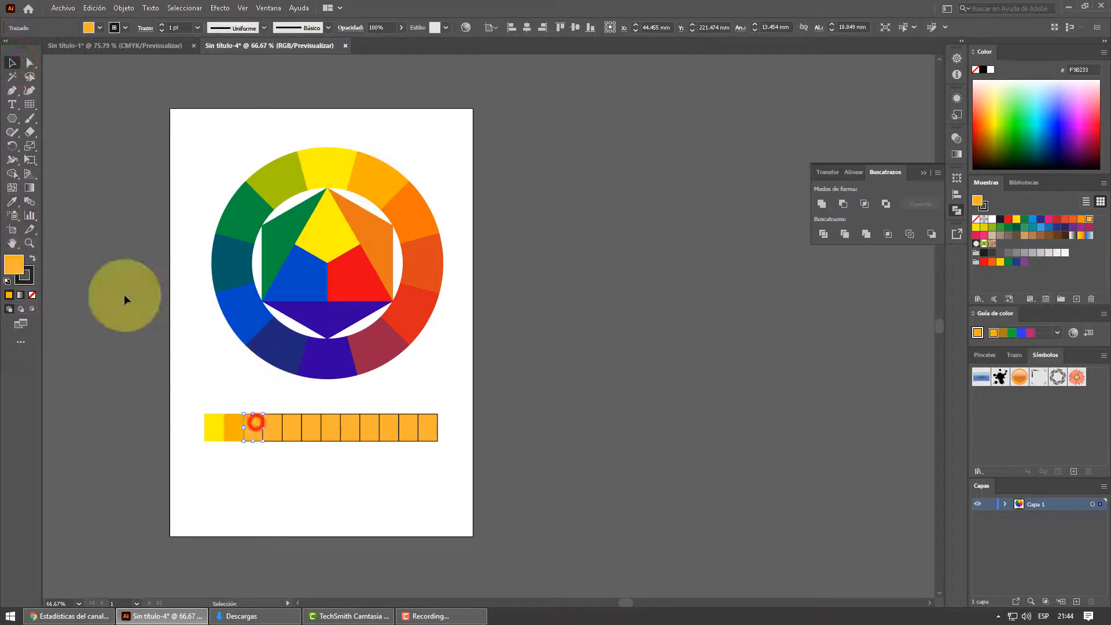
pyautogui.click(12, 201)
pyautogui.click(418, 207)
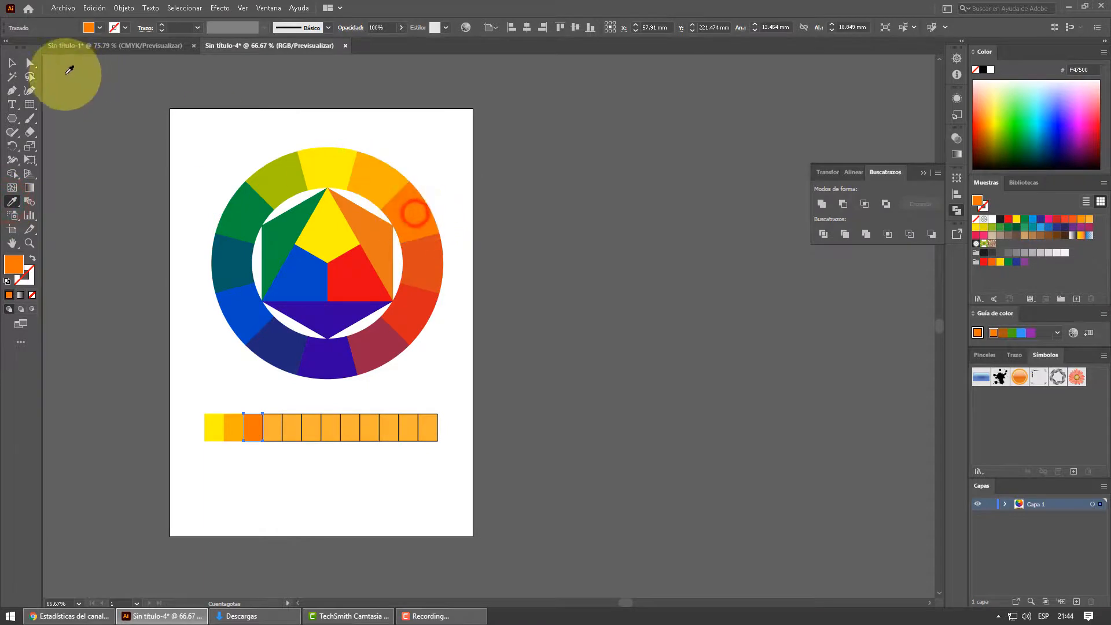
# - Color the strip's fourth and fifth cells red-orange and red by sampling the next two ring segments clockwise
pyautogui.click(11, 62)
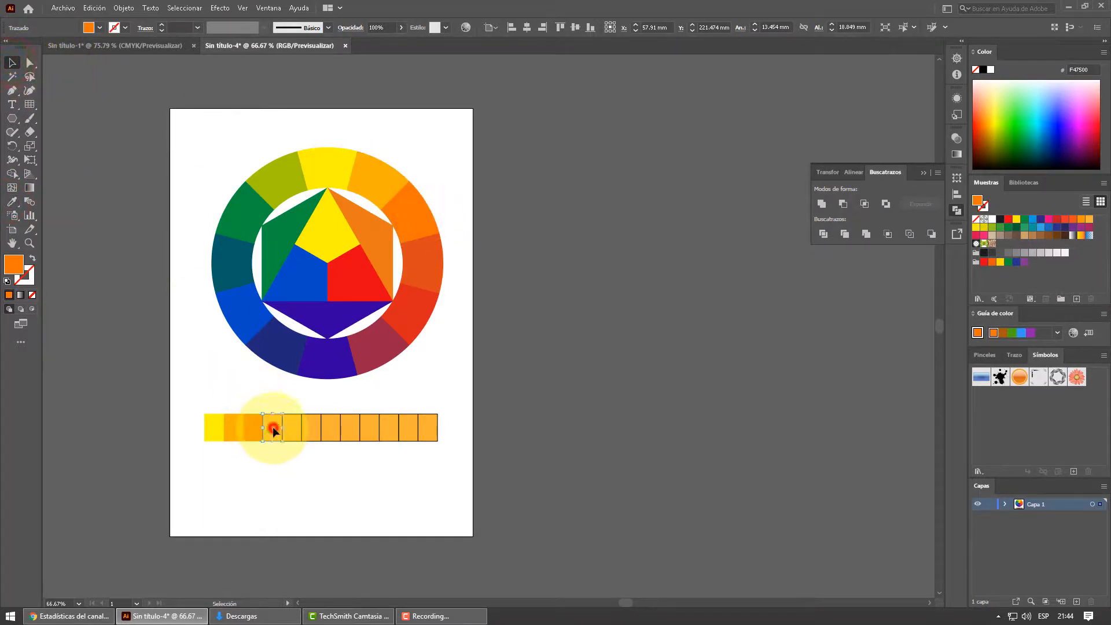
pyautogui.click(12, 201)
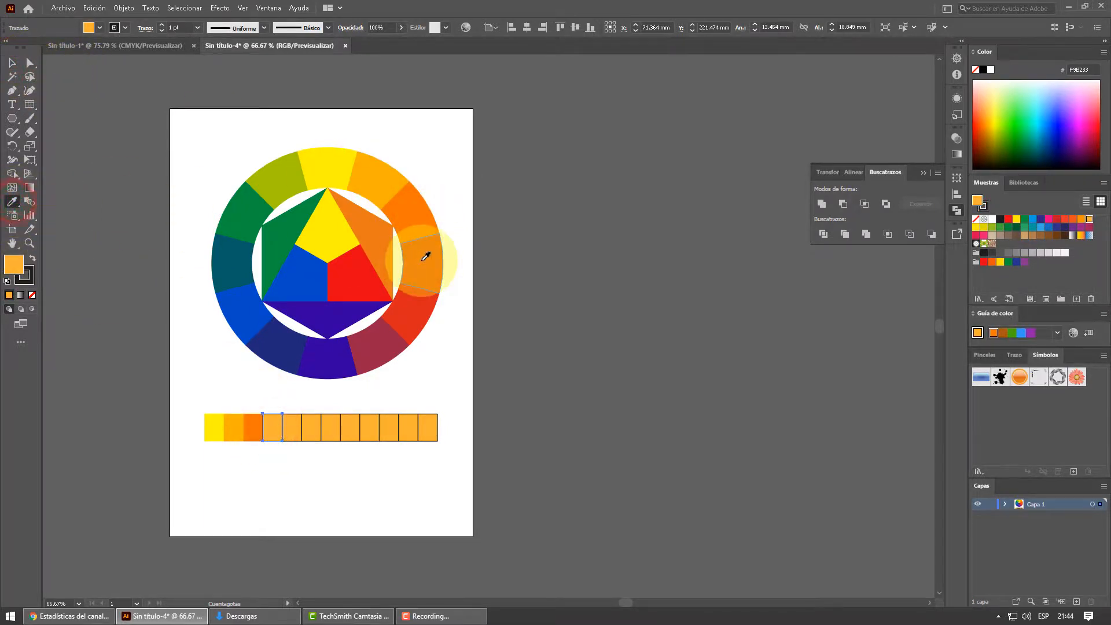
pyautogui.click(12, 62)
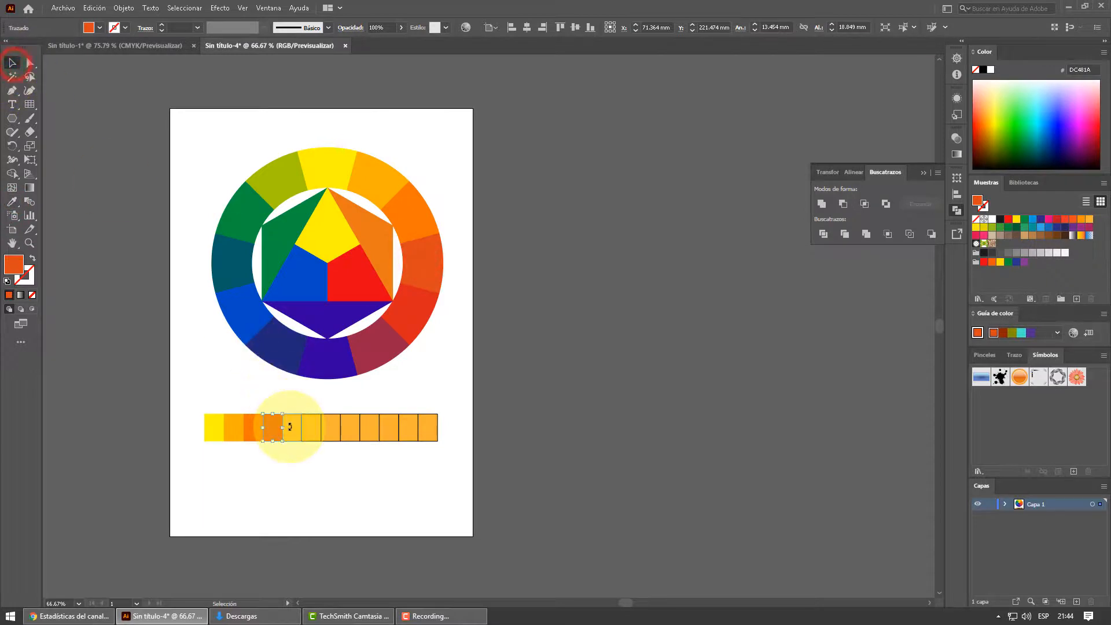
pyautogui.click(297, 468)
pyautogui.click(297, 428)
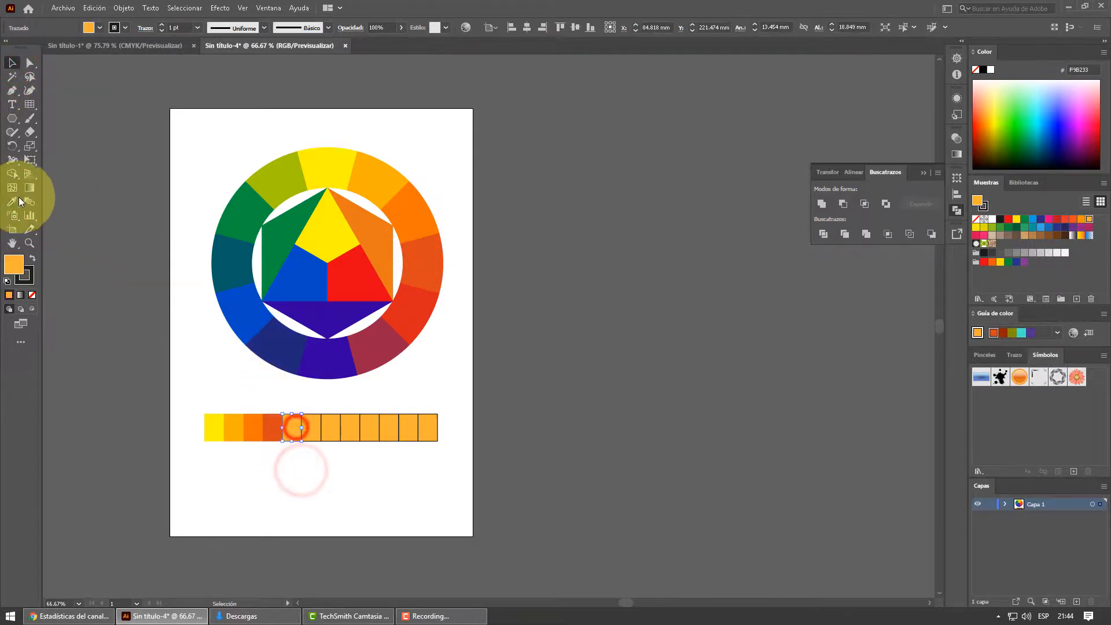
pyautogui.click(12, 202)
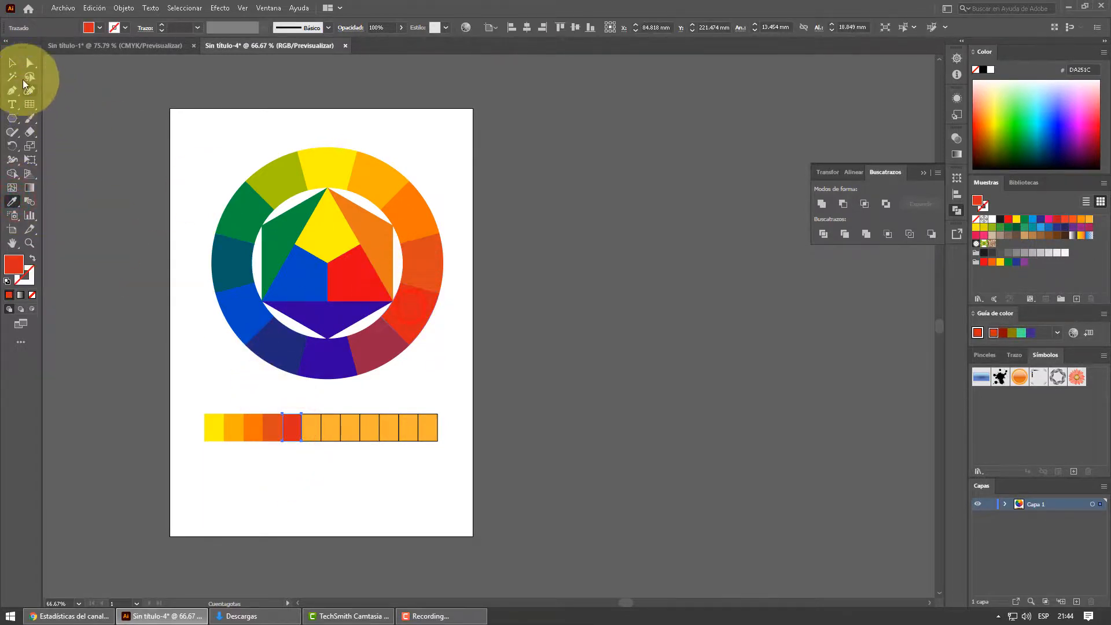
# - Color the strip's sixth and seventh cells maroon and violet by sampling the matching lower ring segments
pyautogui.click(11, 62)
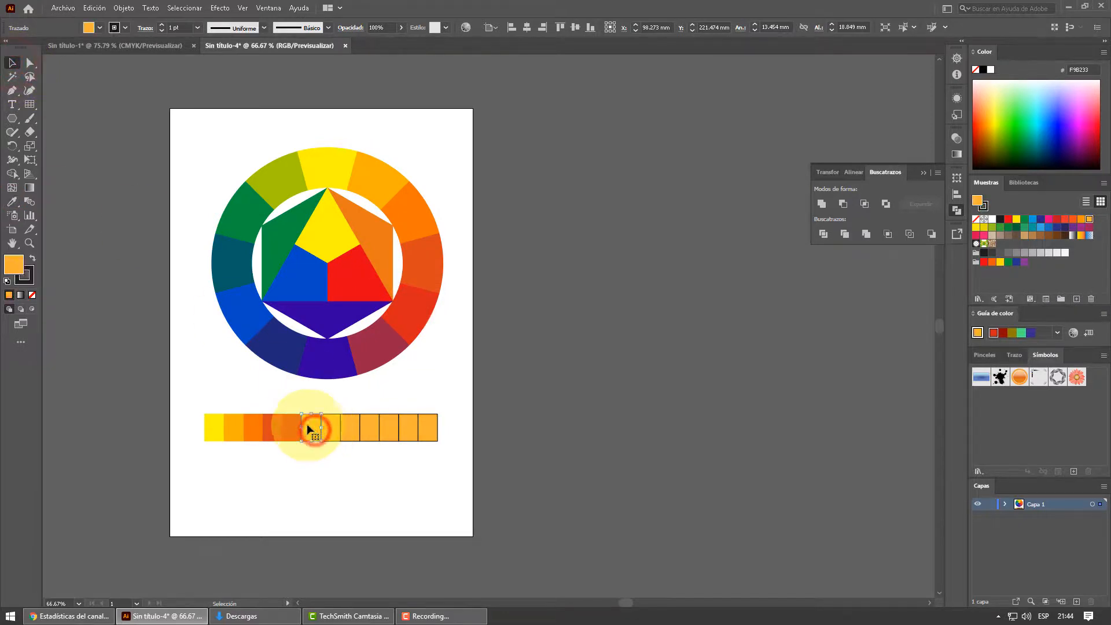
pyautogui.click(12, 201)
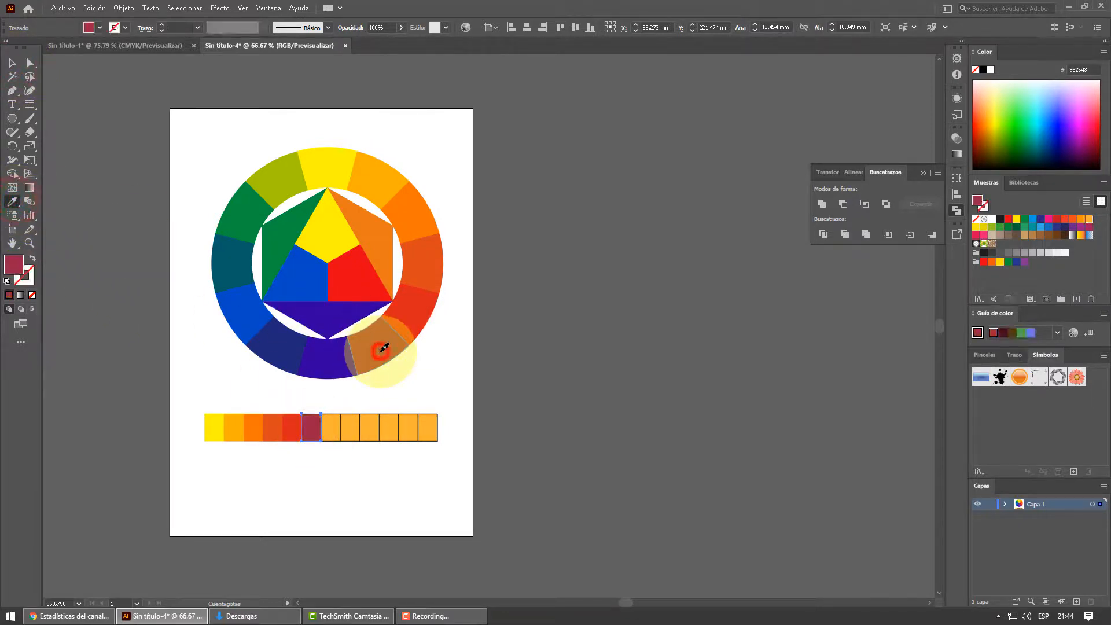
pyautogui.click(12, 62)
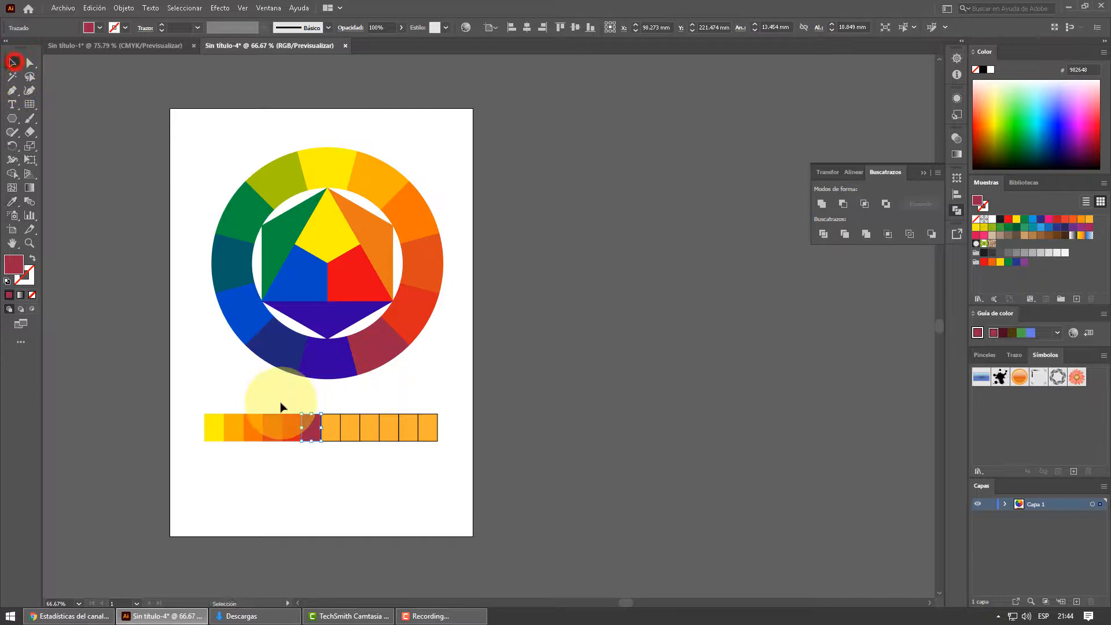
pyautogui.click(335, 429)
pyautogui.click(12, 202)
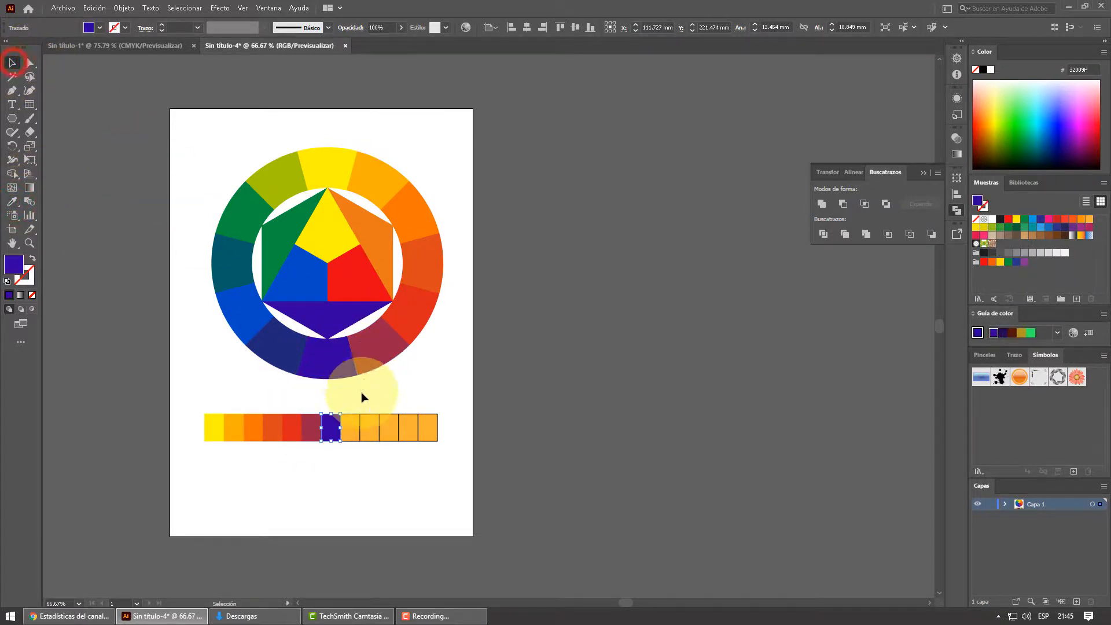
# - Color the strip's eighth and ninth cells dark blue and blue by sampling the matching lower-left ring segments
pyautogui.click(352, 426)
pyautogui.click(11, 205)
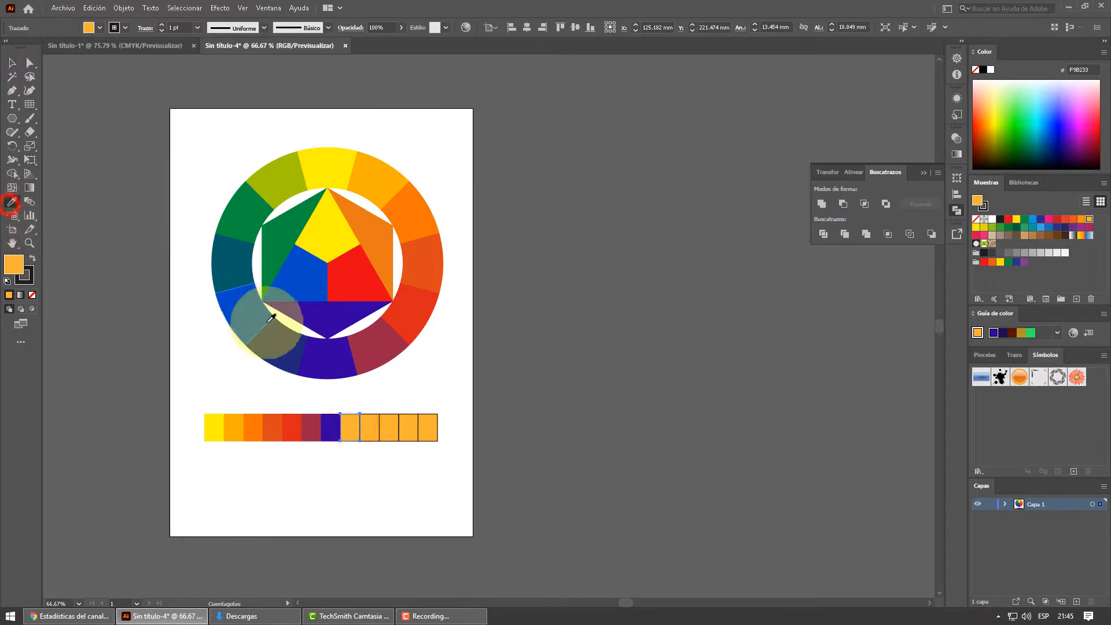
pyautogui.click(286, 345)
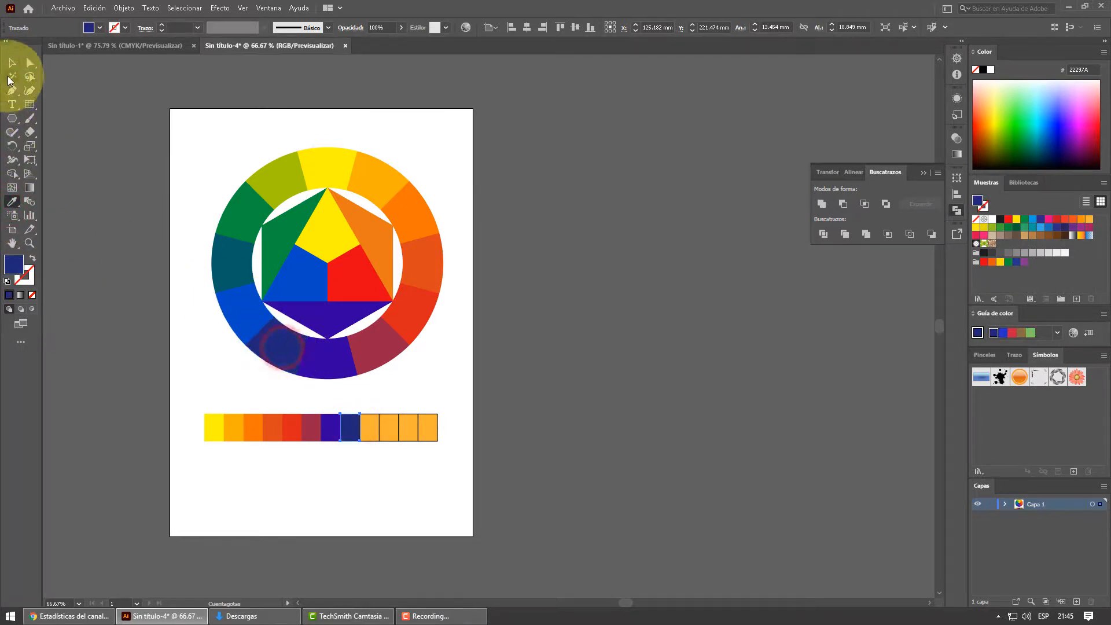
pyautogui.click(11, 62)
pyautogui.click(369, 429)
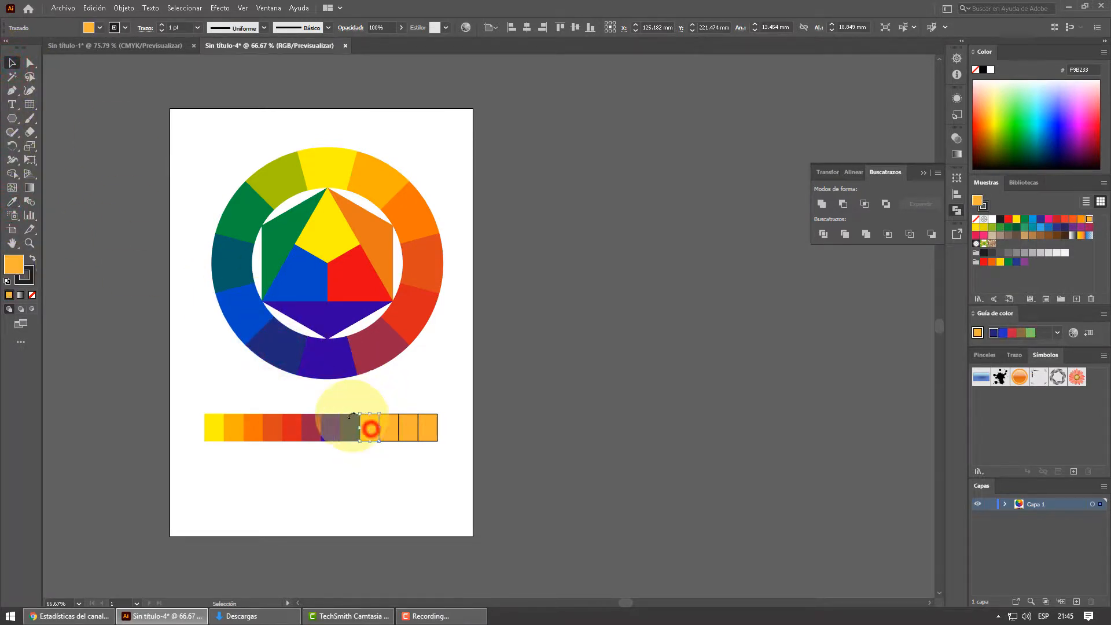
pyautogui.click(10, 203)
pyautogui.click(263, 308)
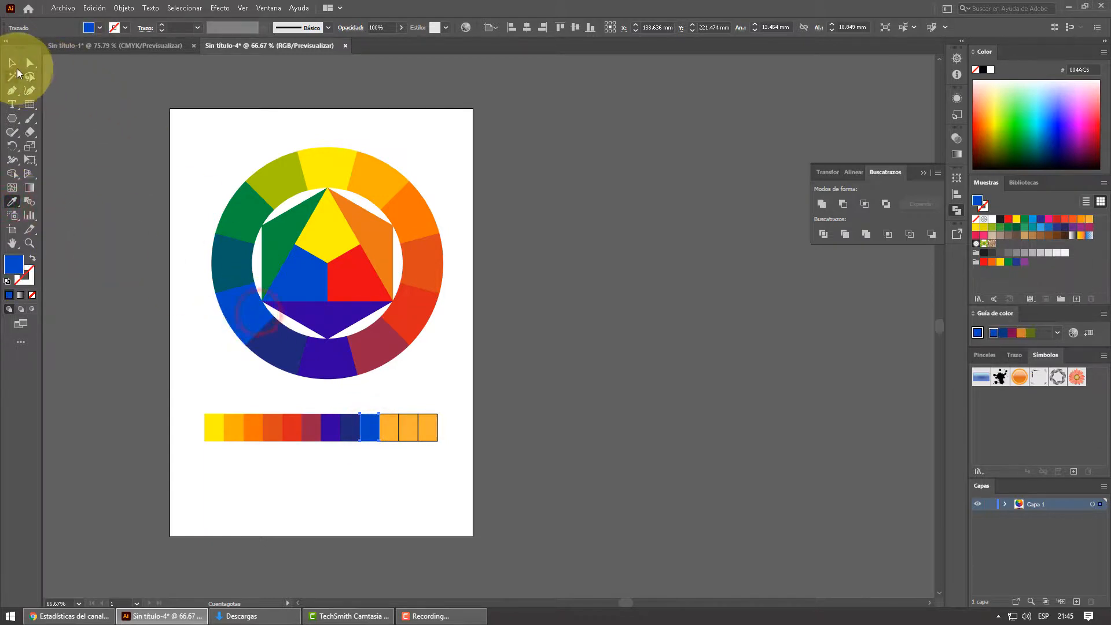
# - Color the strip's tenth and eleventh cells teal and green by sampling the matching ring segments
pyautogui.click(12, 63)
pyautogui.click(395, 427)
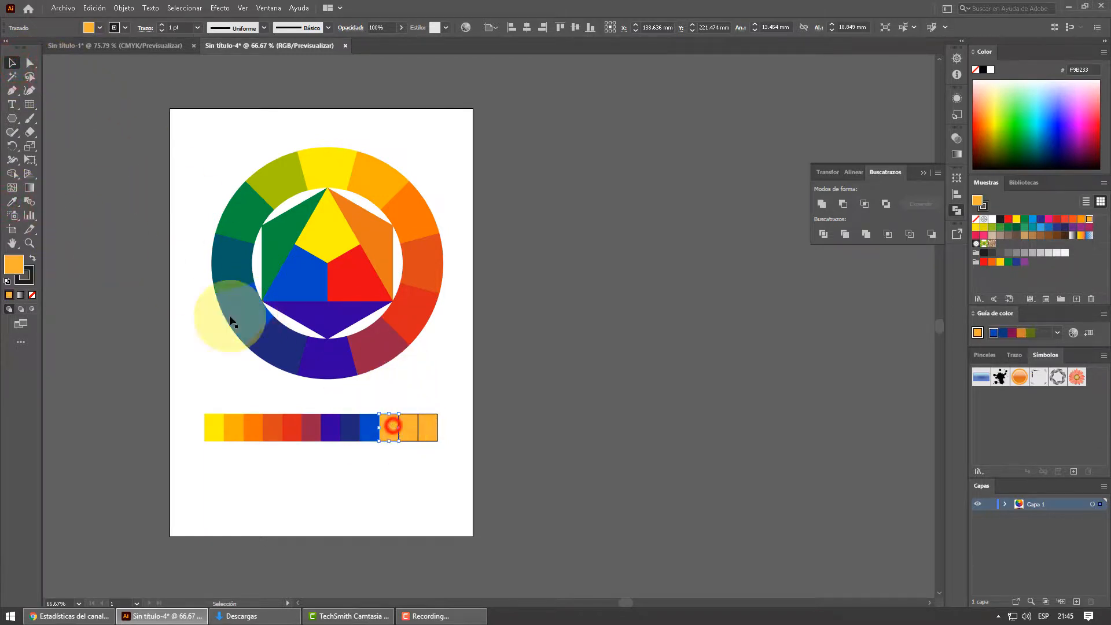
pyautogui.click(12, 201)
pyautogui.click(226, 266)
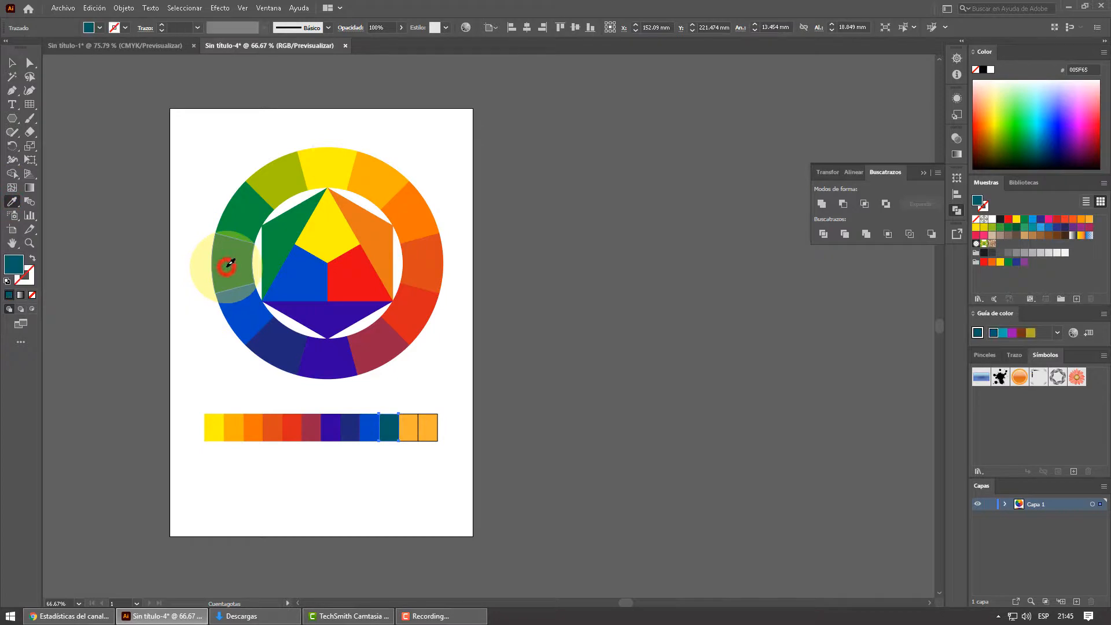
pyautogui.click(410, 433)
pyautogui.click(13, 203)
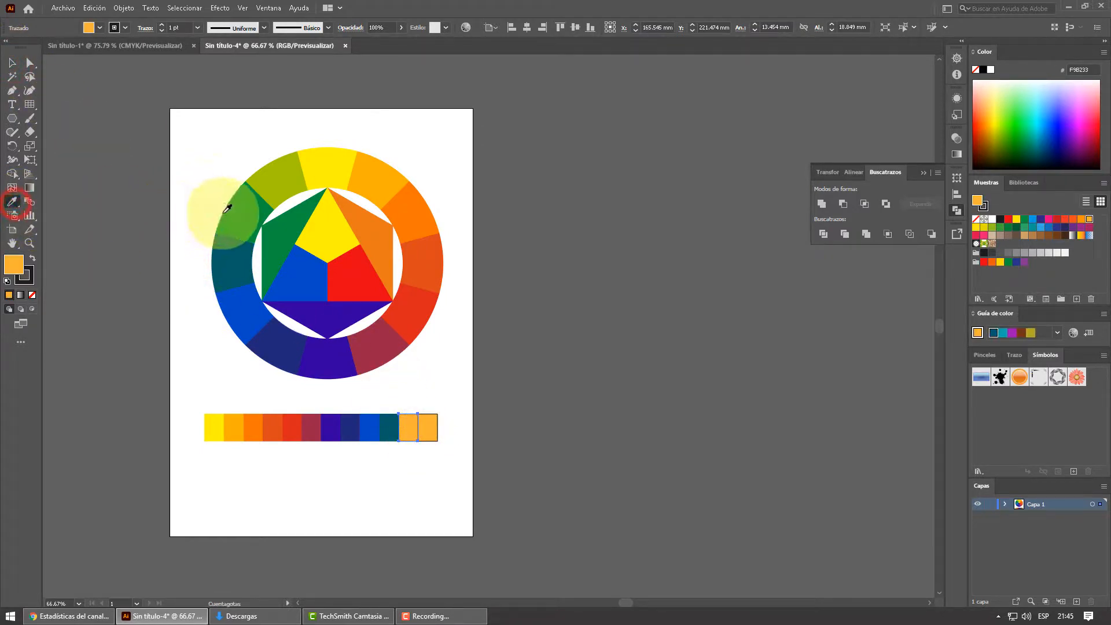
pyautogui.click(234, 215)
# - Color the strip's last cell yellow-green by sampling the ring segment between green and yellow, and clear the selection
pyautogui.click(13, 64)
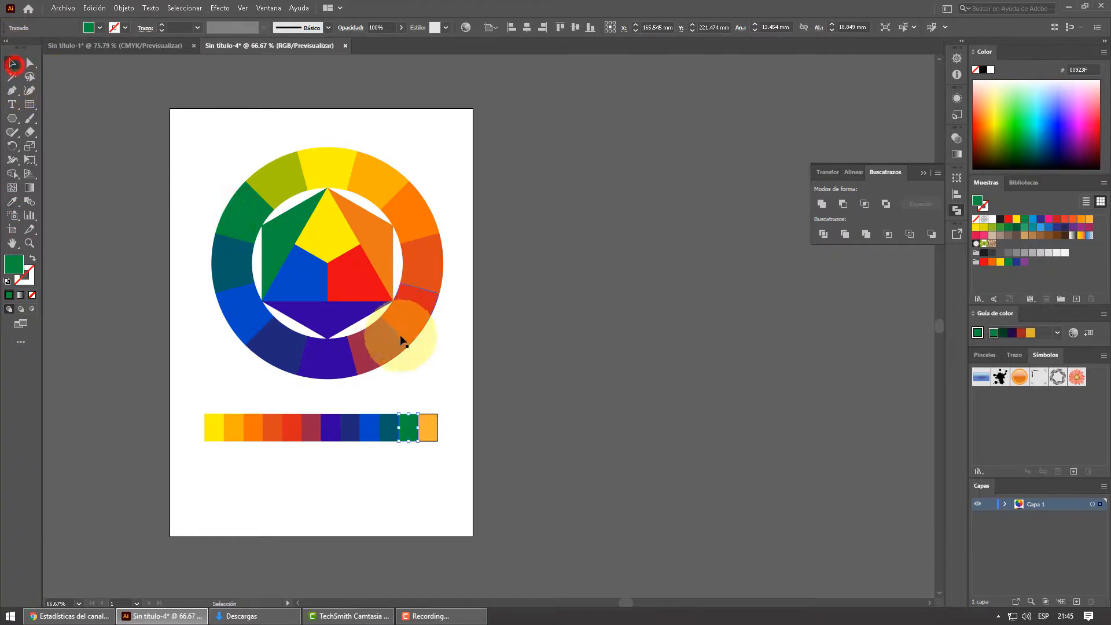
pyautogui.click(431, 424)
pyautogui.click(30, 187)
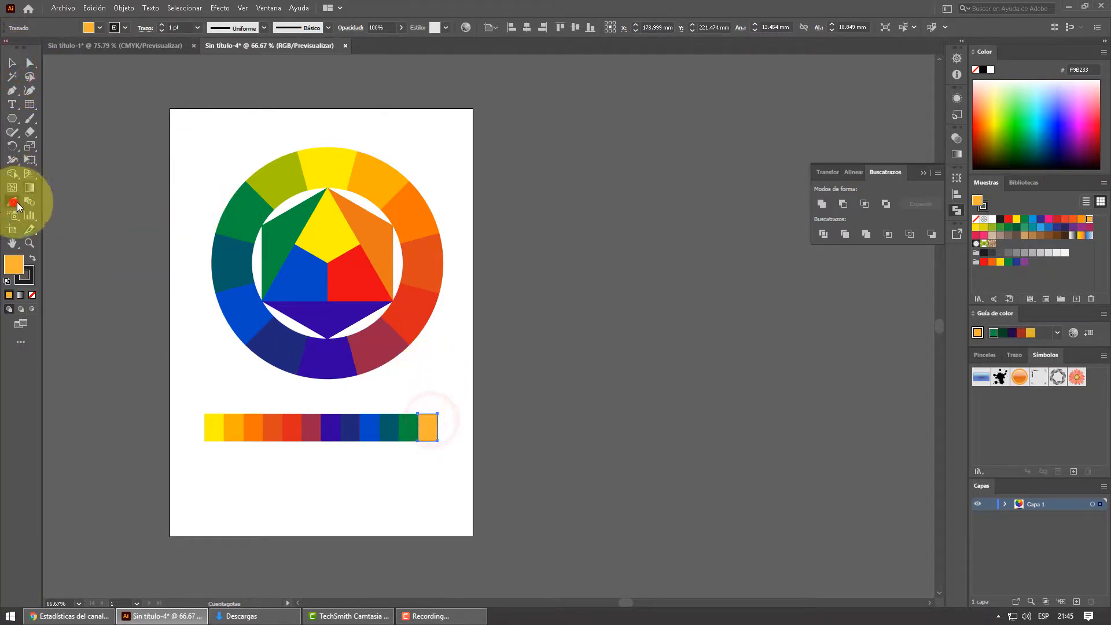
pyautogui.click(289, 182)
pyautogui.click(12, 63)
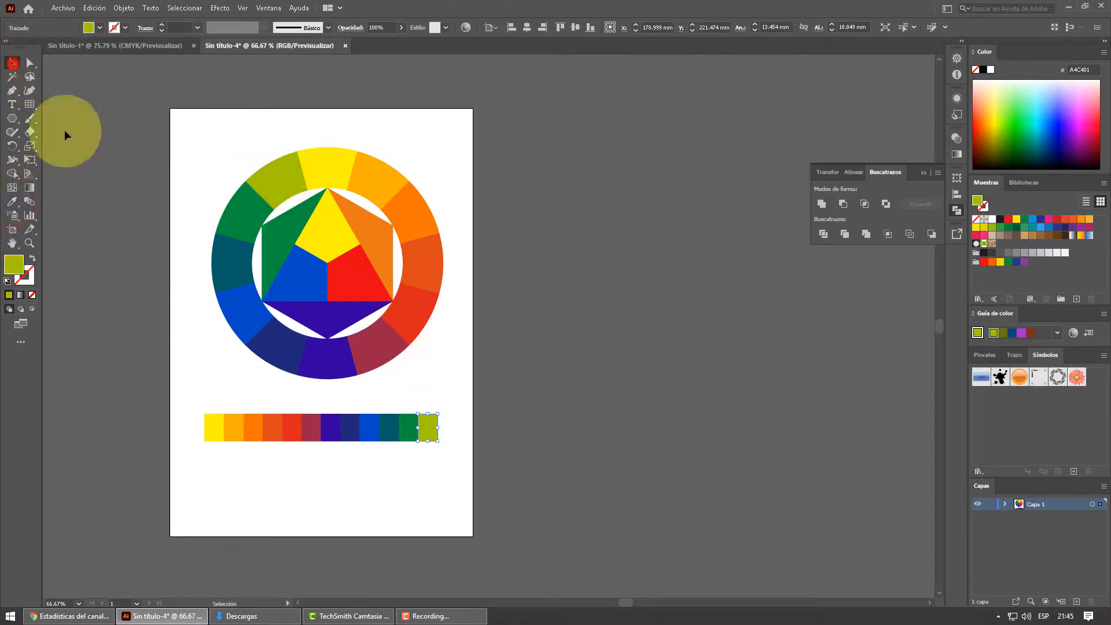
pyautogui.click(204, 153)
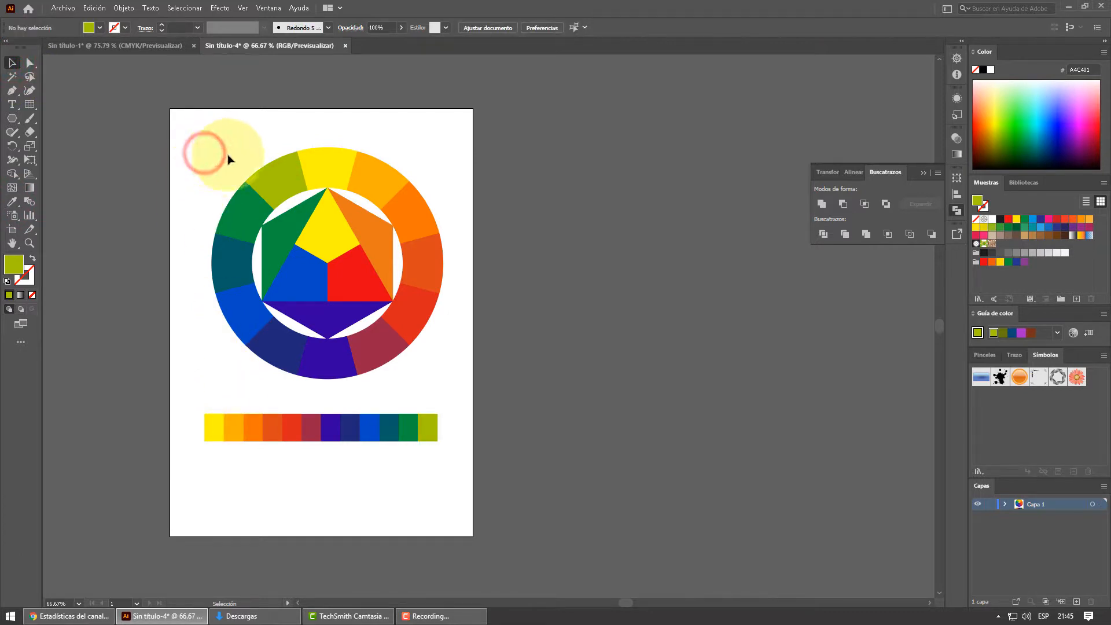
# - Group all the wheel pieces into one object and the twelve strip cells into another
pyautogui.moveTo(204, 124); pyautogui.dragTo(470, 391)
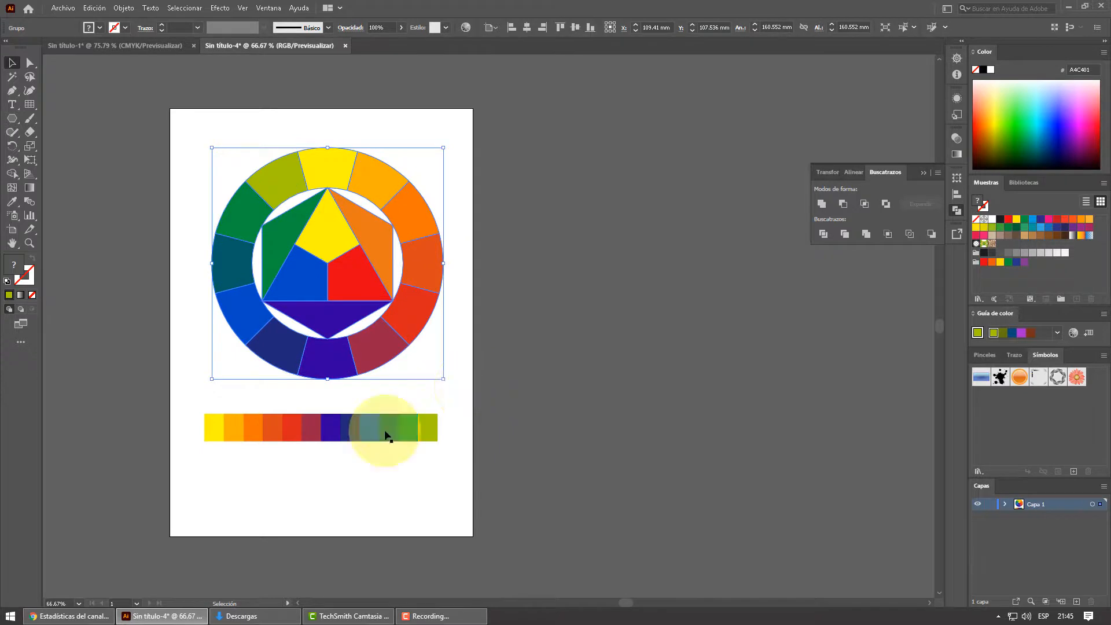
pyautogui.moveTo(201, 410); pyautogui.dragTo(530, 482)
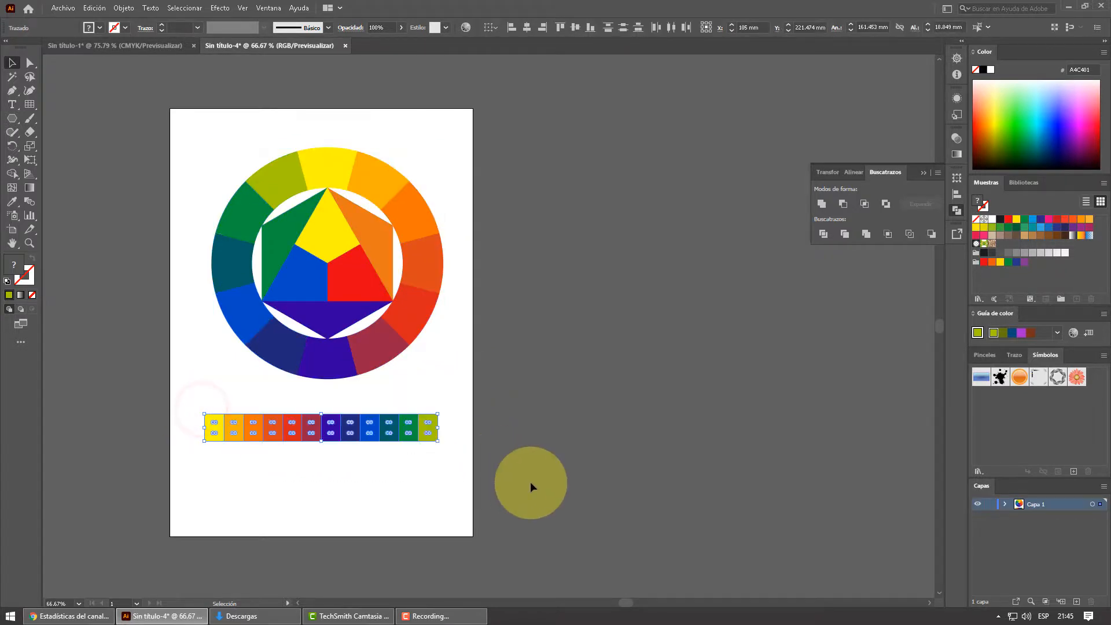
pyautogui.press('v')
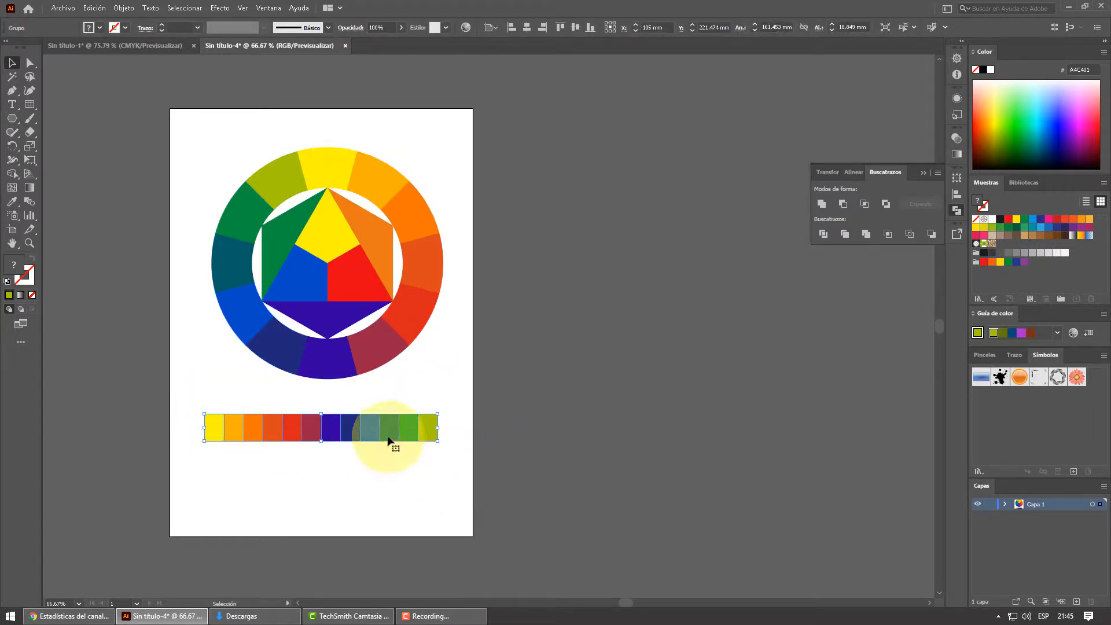
# - Move the strip down to about Y 253.6 mm and the wheel to about Y 148.5 mm, and align their horizontal centers
pyautogui.moveTo(367, 426); pyautogui.dragTo(367, 474)
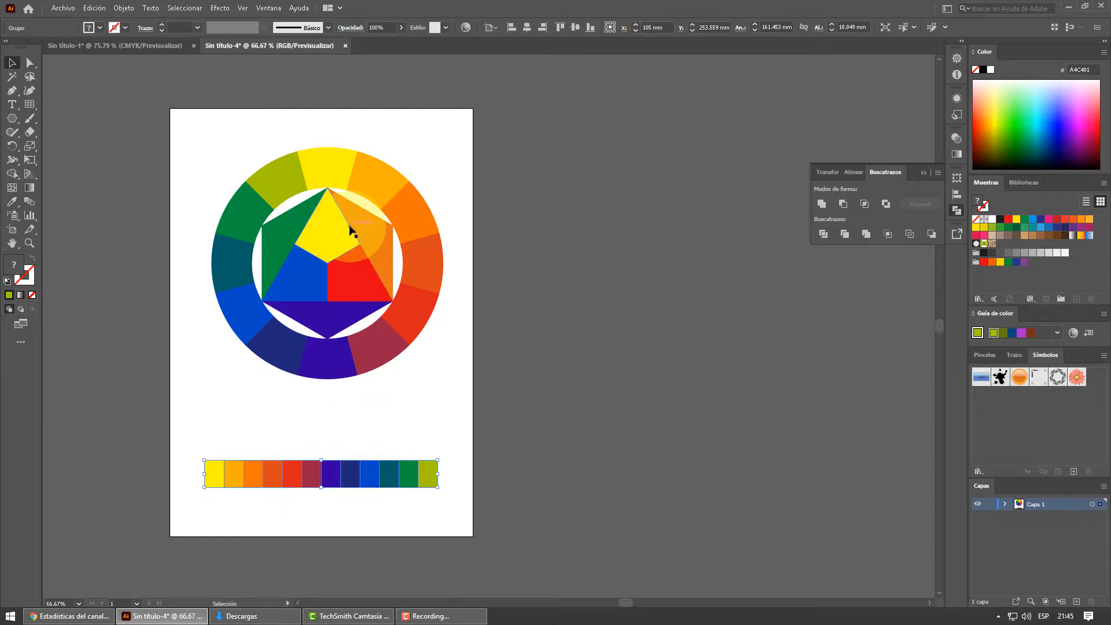
pyautogui.moveTo(332, 233); pyautogui.dragTo(333, 286)
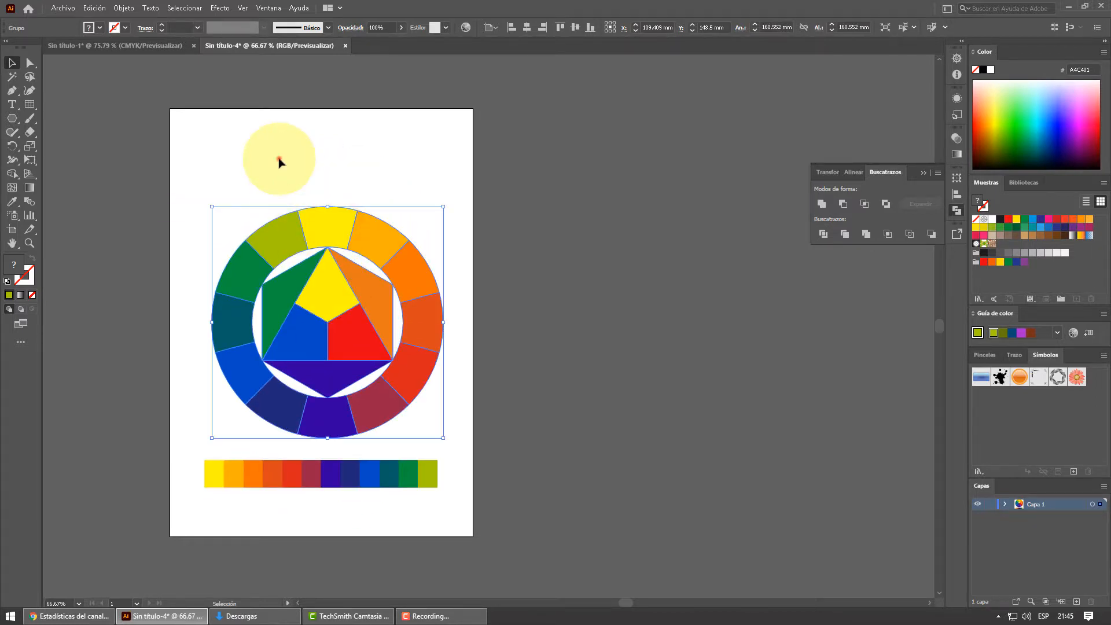
pyautogui.moveTo(279, 159); pyautogui.dragTo(373, 497)
pyautogui.click(526, 28)
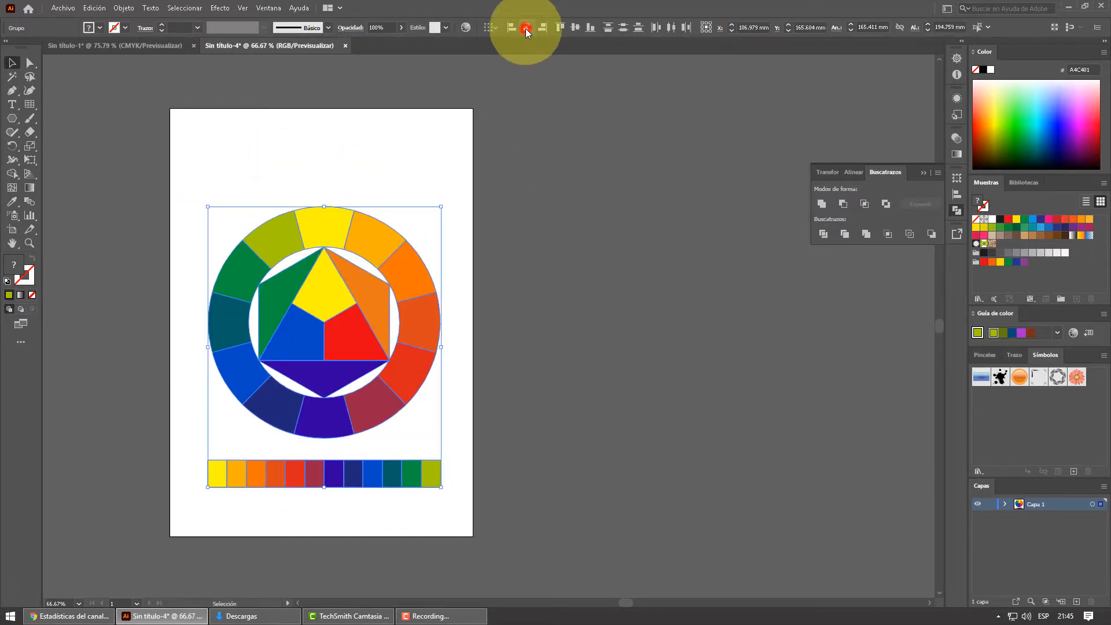
pyautogui.click(371, 173)
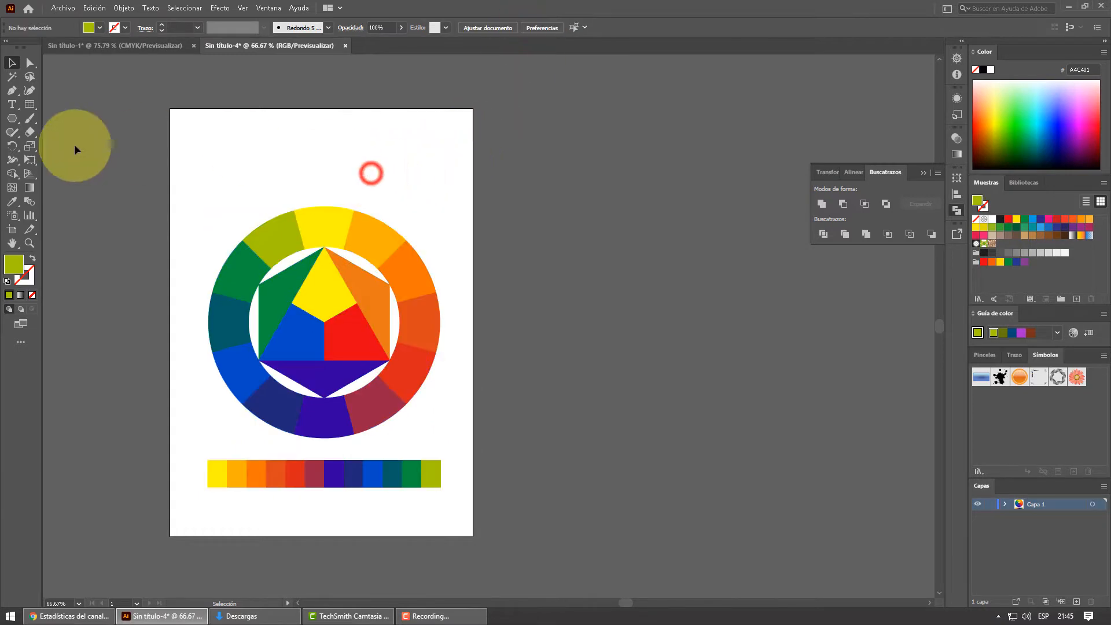
# - Add the title text "CIRCULO CROMATICO" above the wheel and enlarge it to about 42 pt
pyautogui.click(12, 104)
pyautogui.click(240, 168)
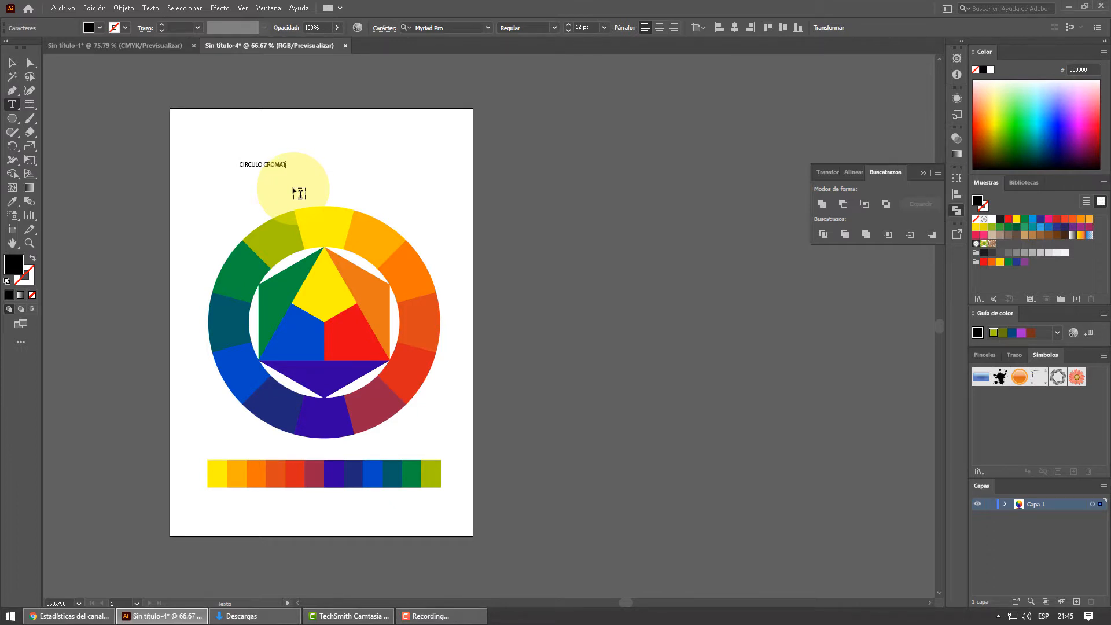
pyautogui.click(11, 63)
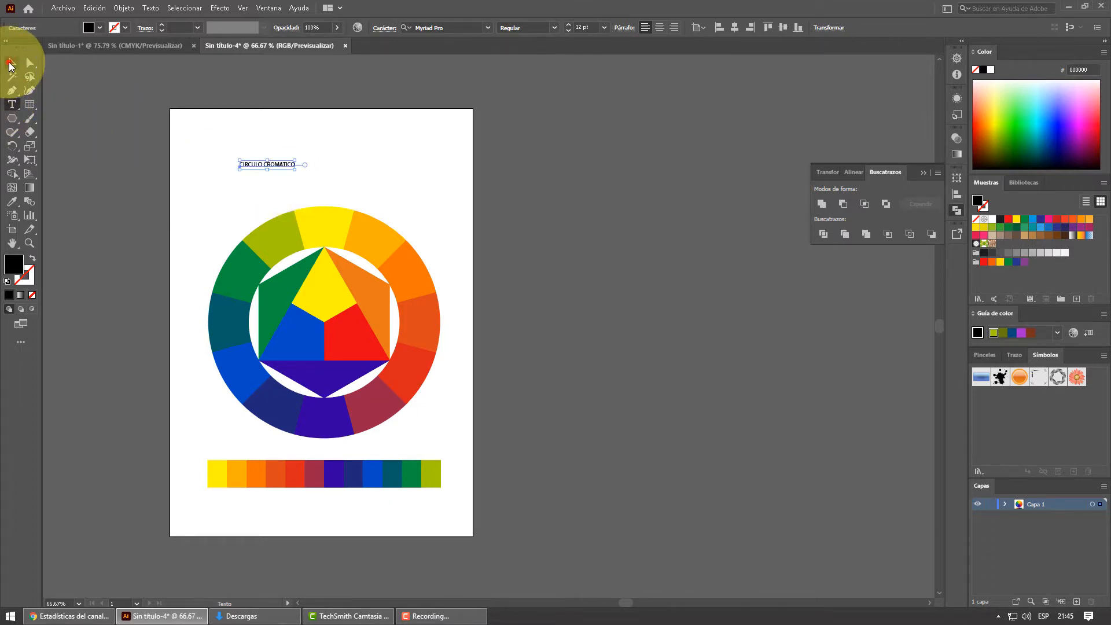
pyautogui.moveTo(295, 172); pyautogui.dragTo(375, 182)
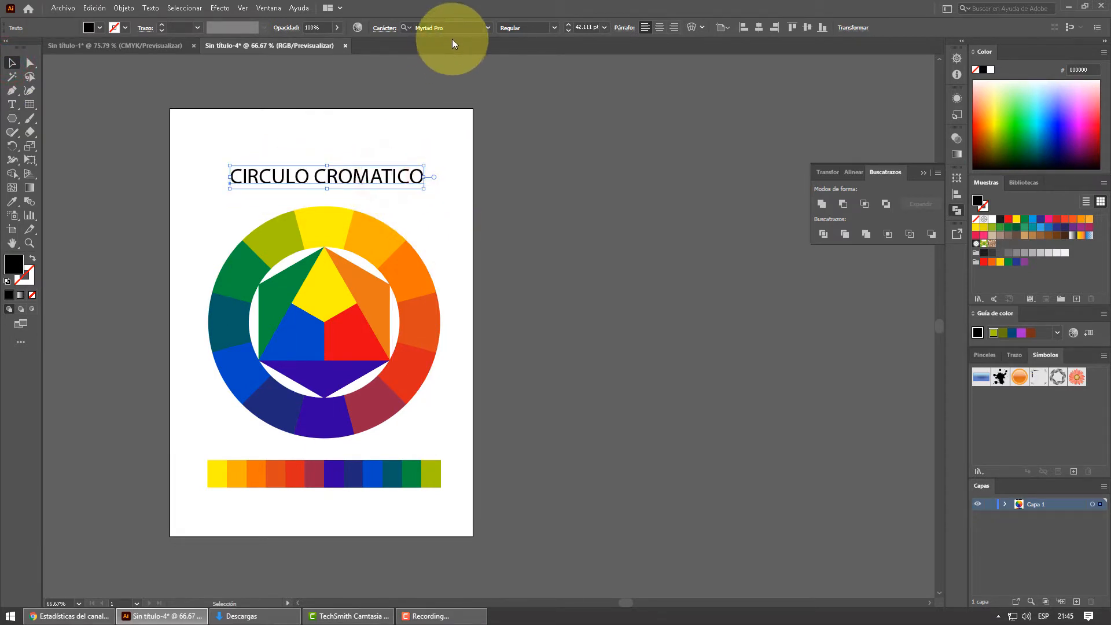
# - Set the title's font to NulshockRg-Bold and move it left and slightly down, above the wheel
pyautogui.click(488, 27)
pyautogui.click(459, 103)
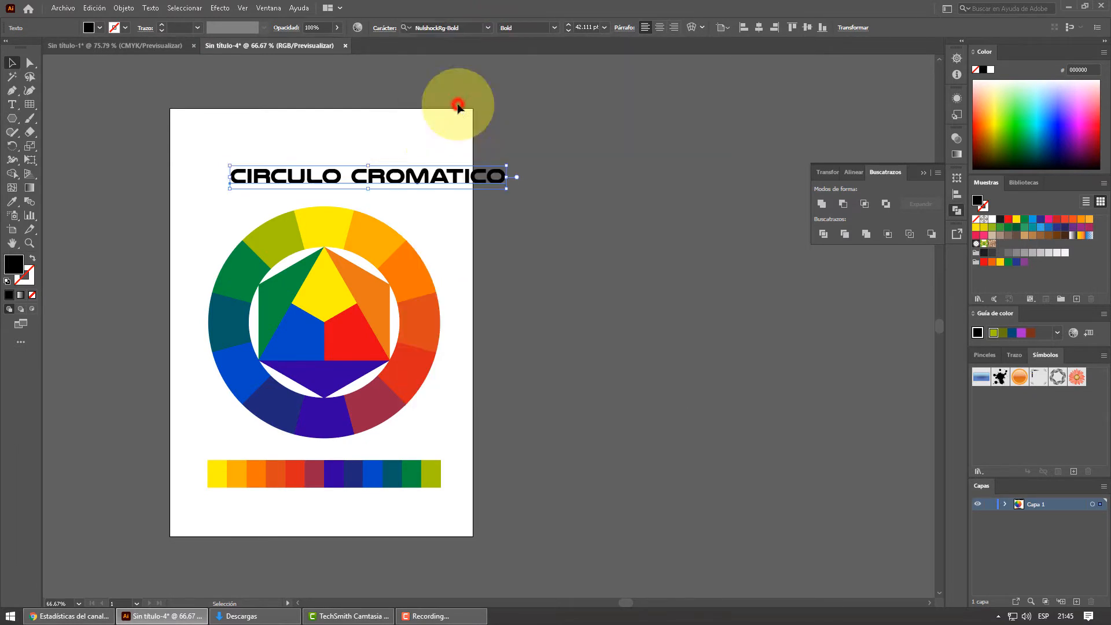
pyautogui.moveTo(421, 175); pyautogui.dragTo(382, 184)
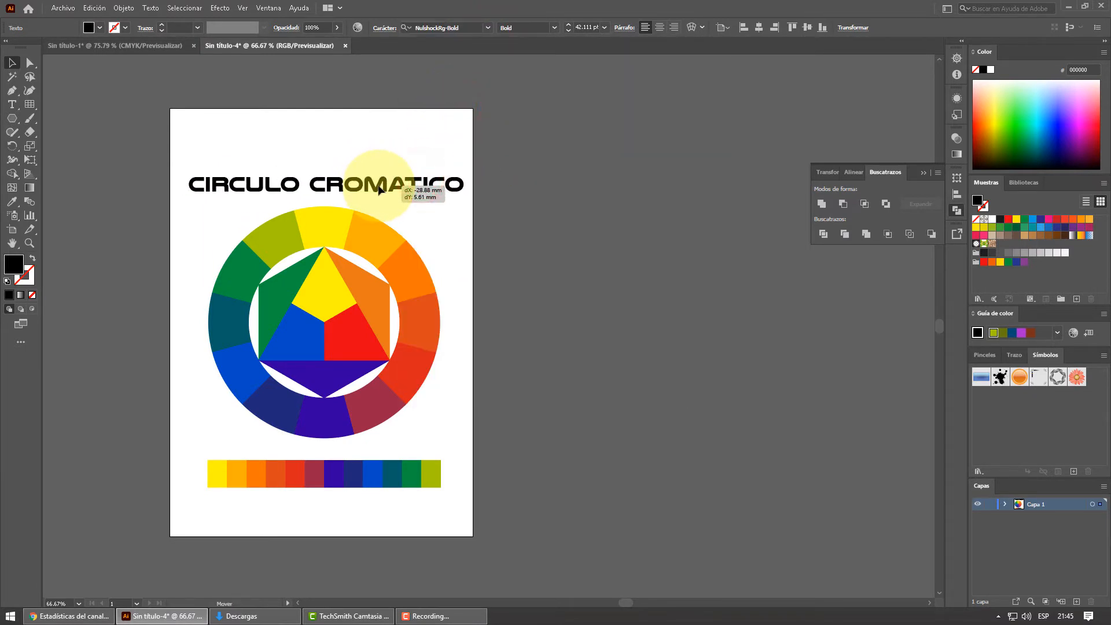
# - Move the title, wheel and strip together up to about Y 142.3 mm, align their horizontal centers and deselect them
pyautogui.moveTo(262, 150); pyautogui.dragTo(383, 496)
pyautogui.moveTo(333, 290); pyautogui.dragTo(333, 273)
pyautogui.click(419, 28)
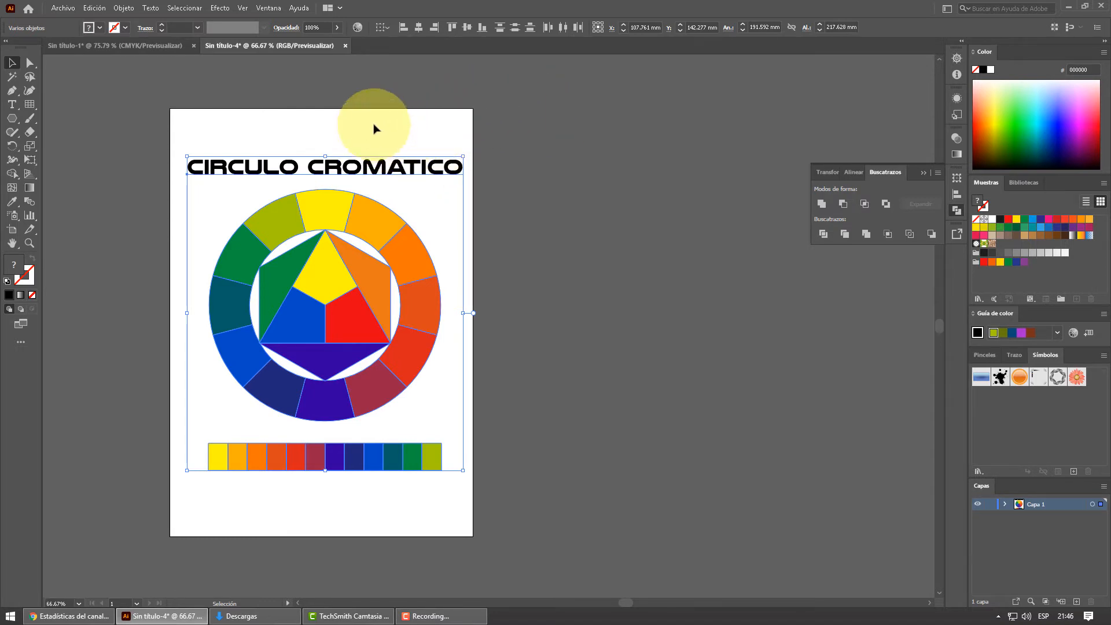
pyautogui.click(355, 148)
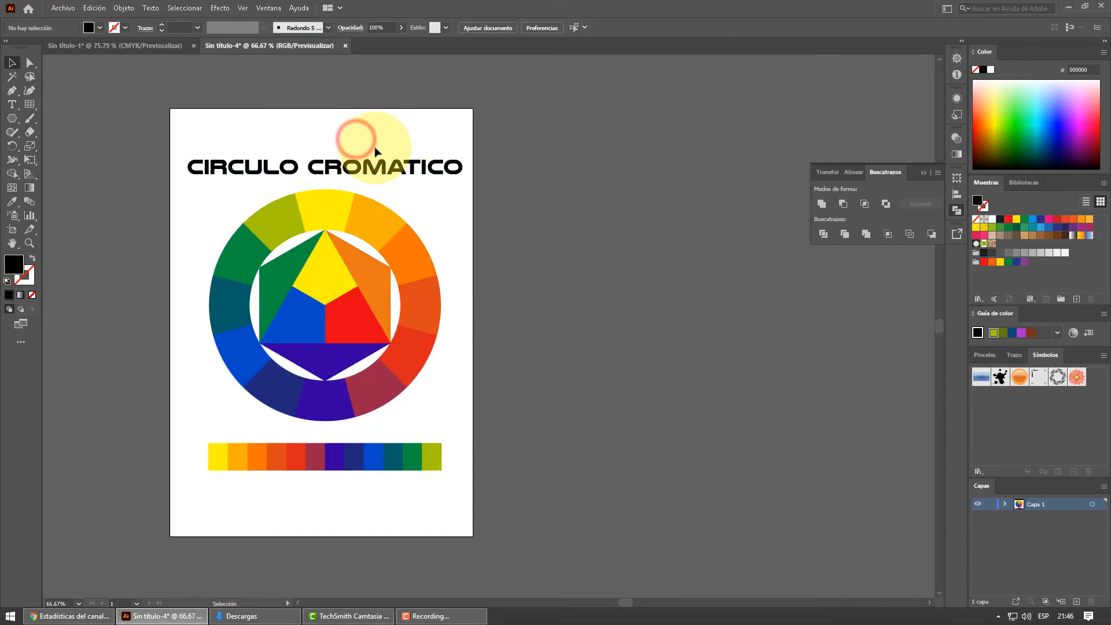